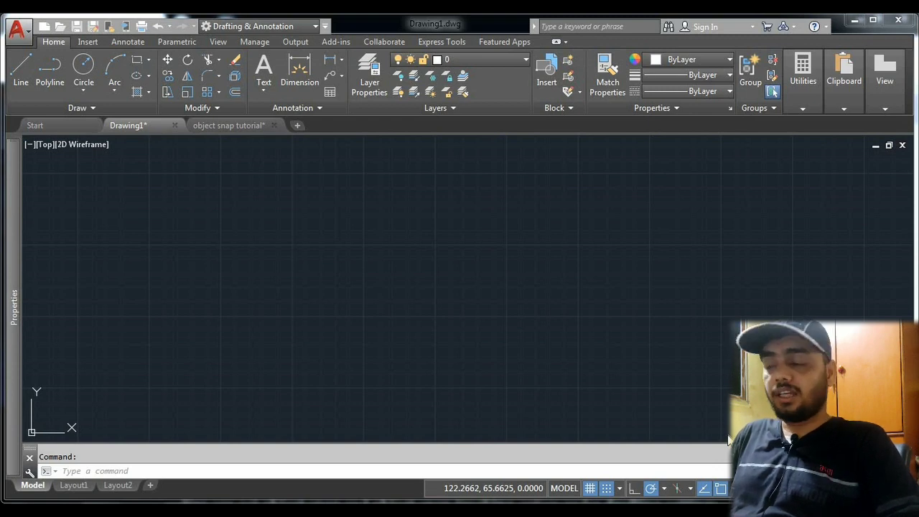
Switch from AutoCAD to the blog post on drawing objects faster with perfect precision
{"action": "key", "text": "alt+Tab"}
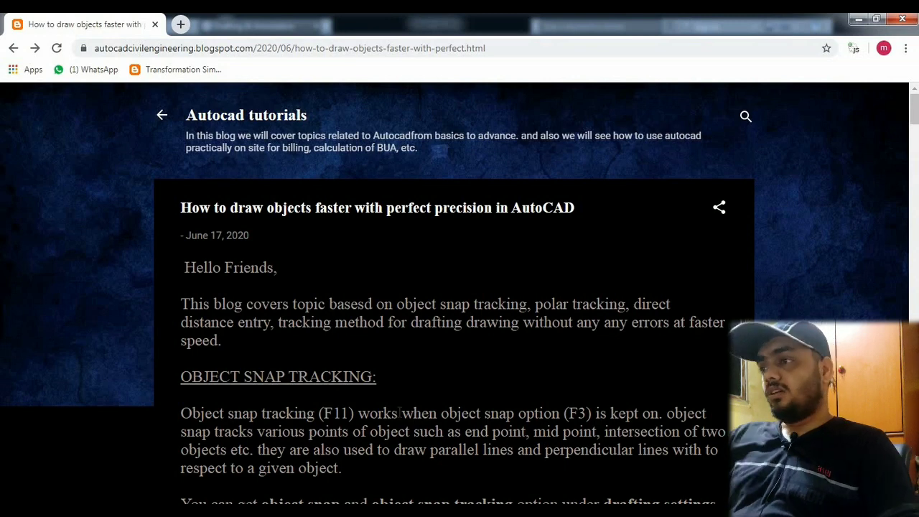
Read the blog's object snap tracking section, highlighting the snap-point sentence, then return to AutoCAD
{"action": "scroll", "coordinate": [380, 412], "scroll_direction": "down", "scroll_amount": 1}
{"action": "scroll", "coordinate": [288, 266], "scroll_direction": "down", "scroll_amount": 1}
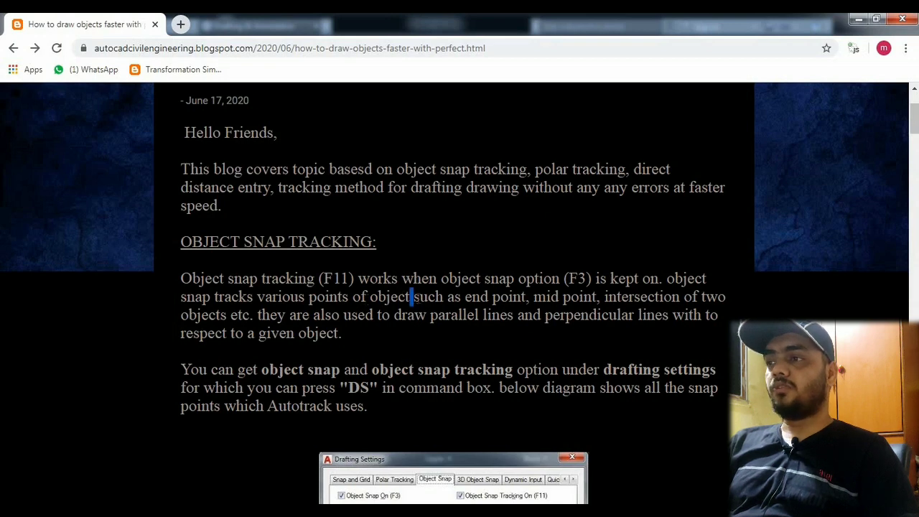
{"action": "mouse_move", "coordinate": [412, 296]}
{"action": "left_mouse_down"}
{"action": "mouse_move", "coordinate": [725, 296]}
{"action": "mouse_move", "coordinate": [635, 334]}
{"action": "left_mouse_up"}
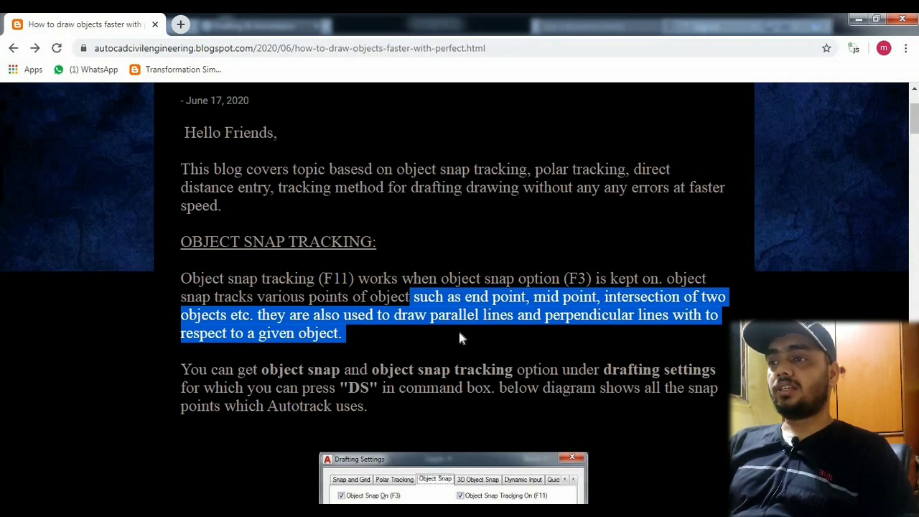
{"action": "scroll", "coordinate": [459, 334], "scroll_direction": "down", "scroll_amount": 1}
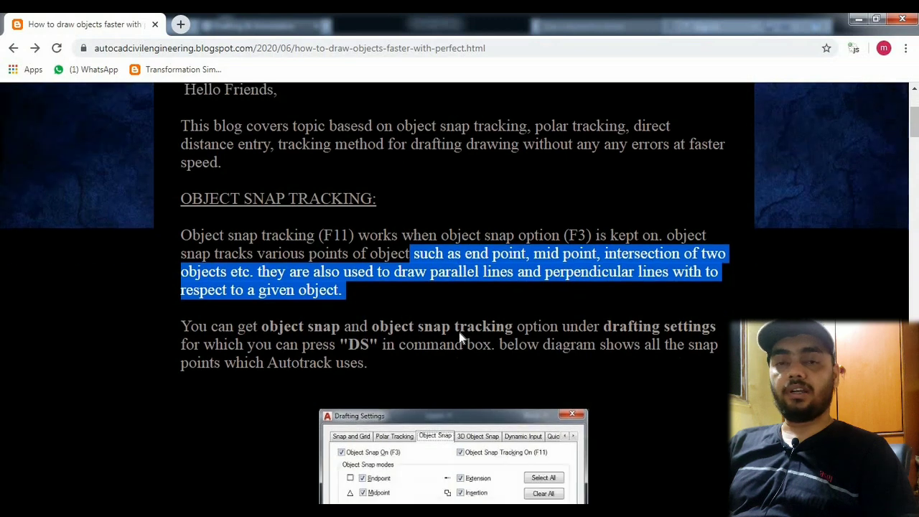
{"action": "left_click", "coordinate": [380, 352]}
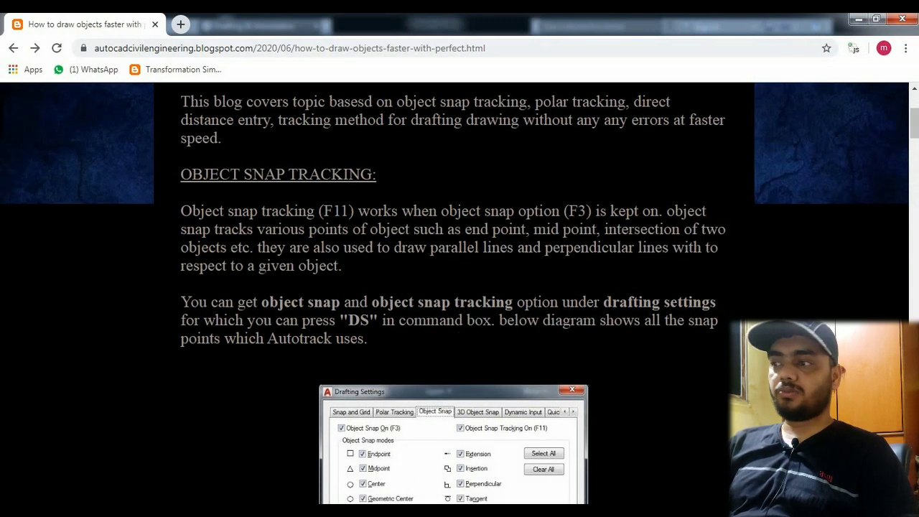
{"action": "left_click", "coordinate": [136, 431]}
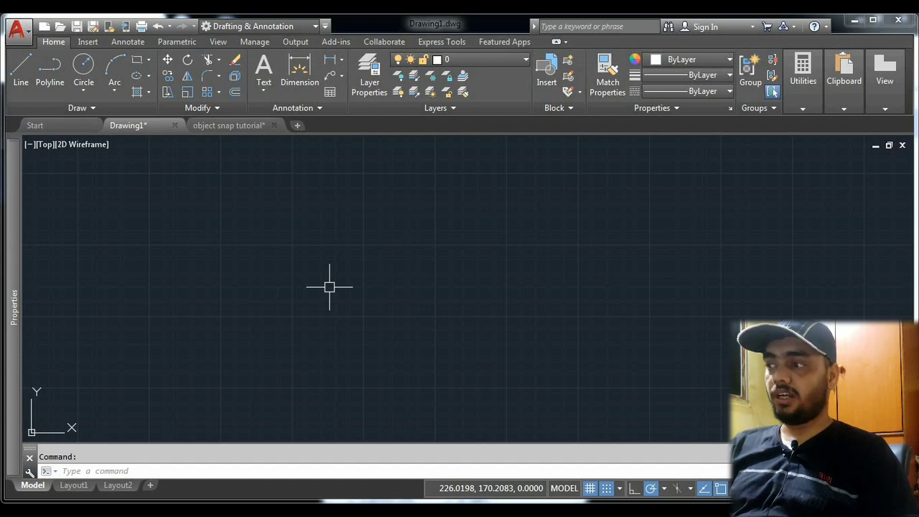
Check in Drafting Settings (DS) that every object snap mode and tracking is enabled
{"action": "type", "text": "ds"}
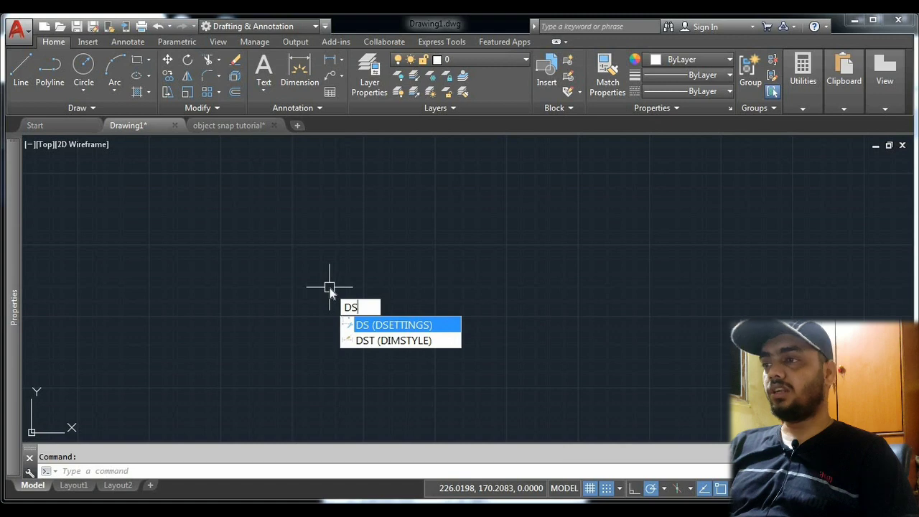
{"action": "key", "text": "Return"}
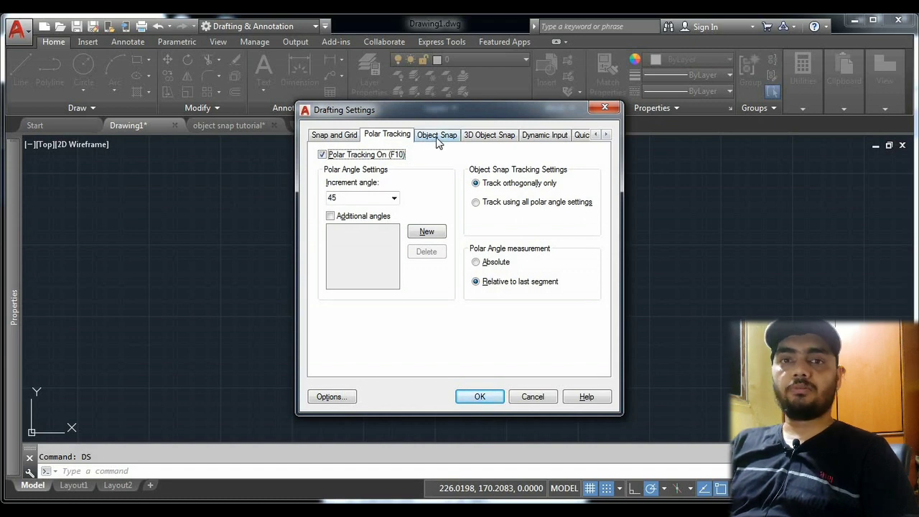
{"action": "left_click", "coordinate": [438, 137]}
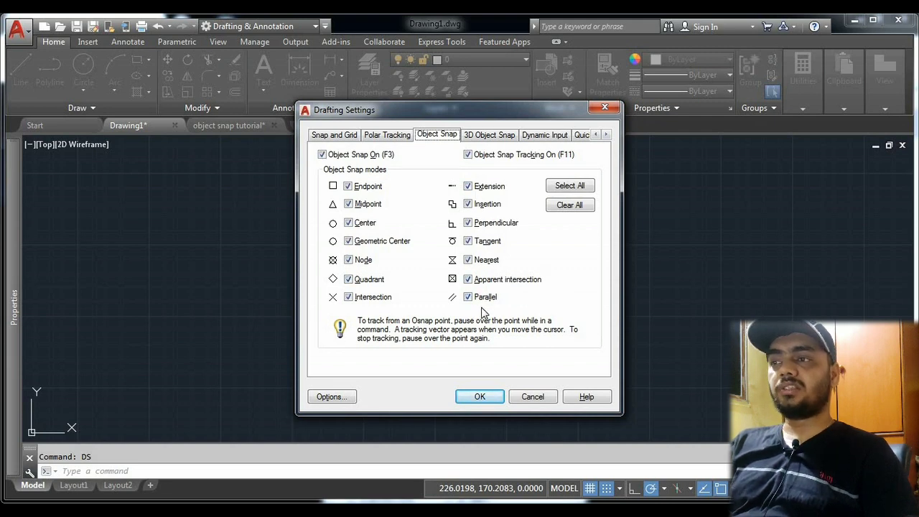
{"action": "left_click", "coordinate": [477, 397]}
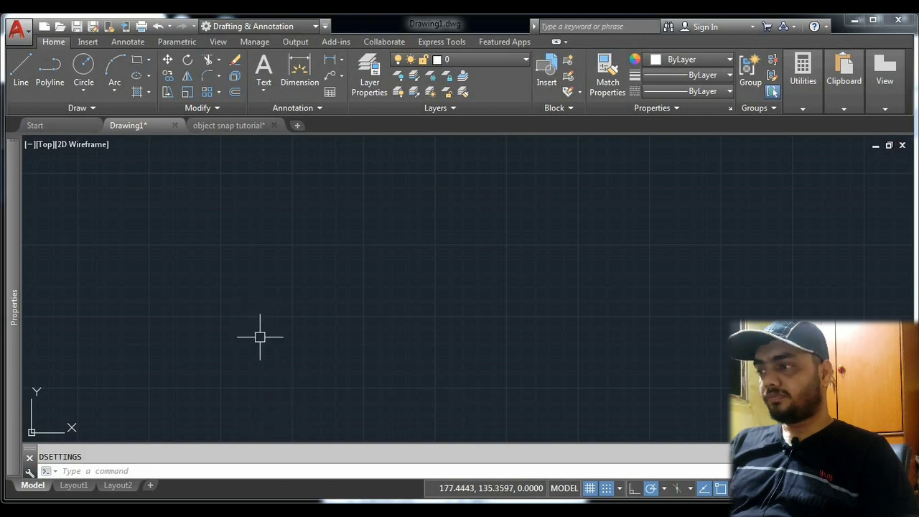
Reopen and dismiss Drafting Settings, then scroll the blog to its Polar Tracking section
{"action": "type", "text": "ds"}
{"action": "key", "text": "Return"}
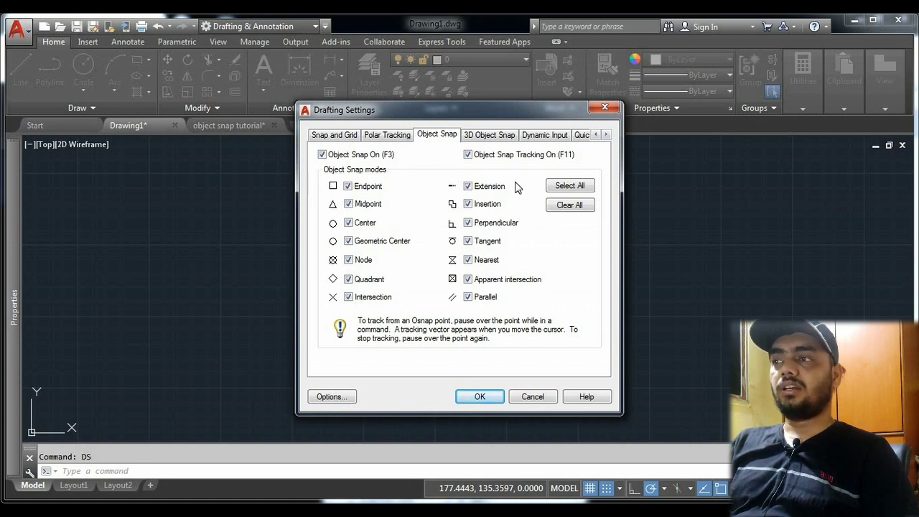
{"action": "key", "text": "Escape"}
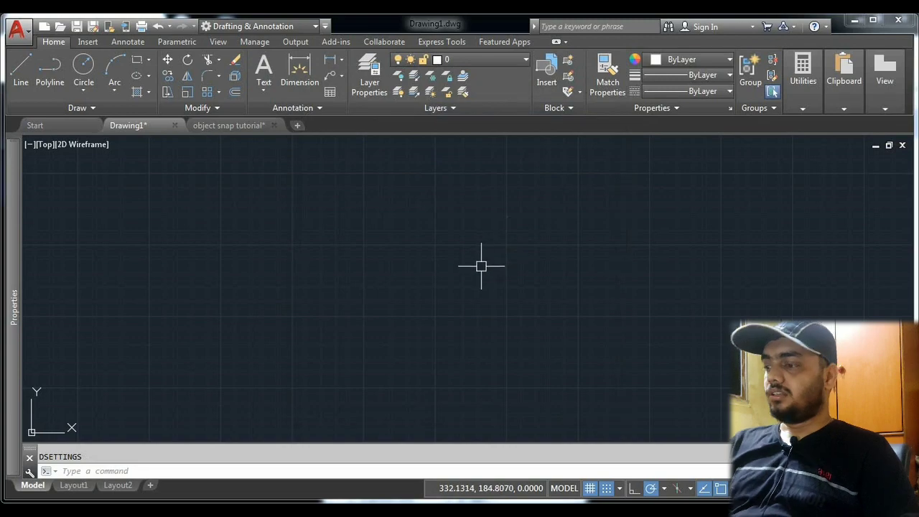
{"action": "key", "text": "alt+Tab"}
{"action": "scroll", "coordinate": [302, 288], "scroll_direction": "down", "scroll_amount": 6}
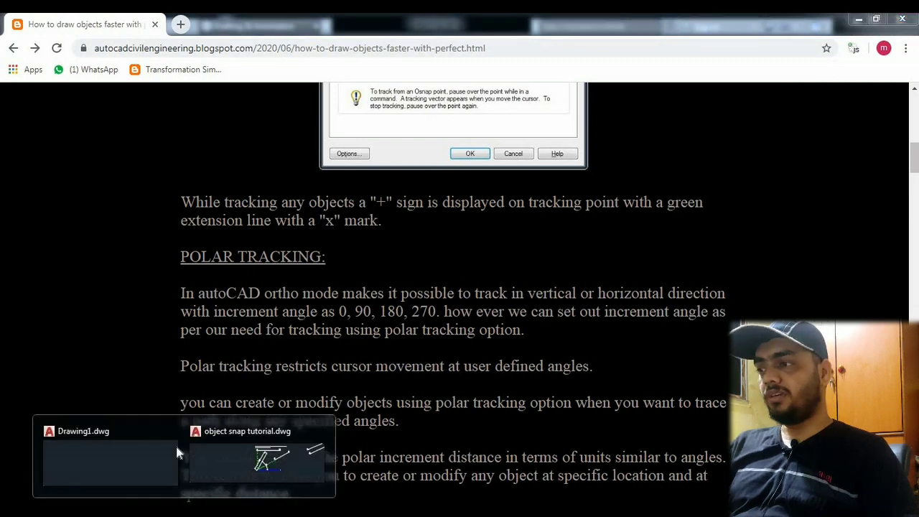
Draw a sloped line across Drawing1 with the LINE command
{"action": "left_click", "coordinate": [139, 420]}
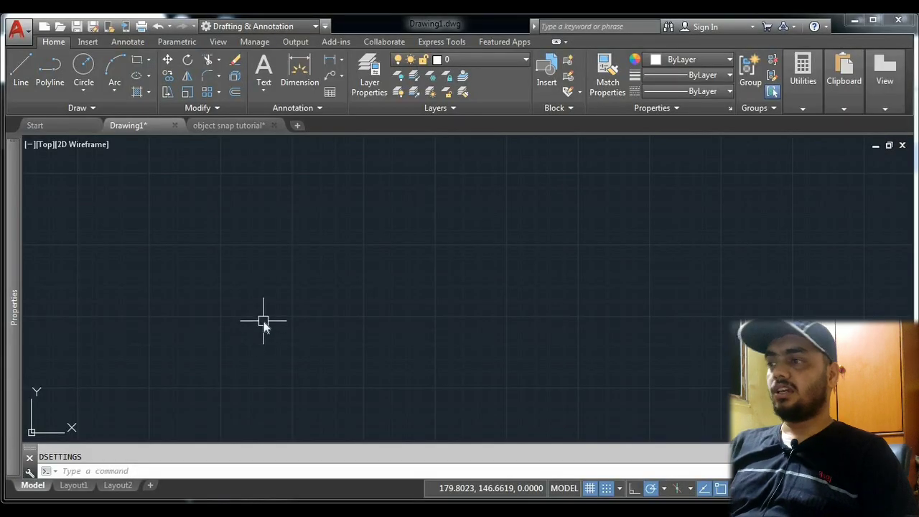
{"action": "type", "text": "l"}
{"action": "key", "text": "Return"}
{"action": "left_click", "coordinate": [251, 301]}
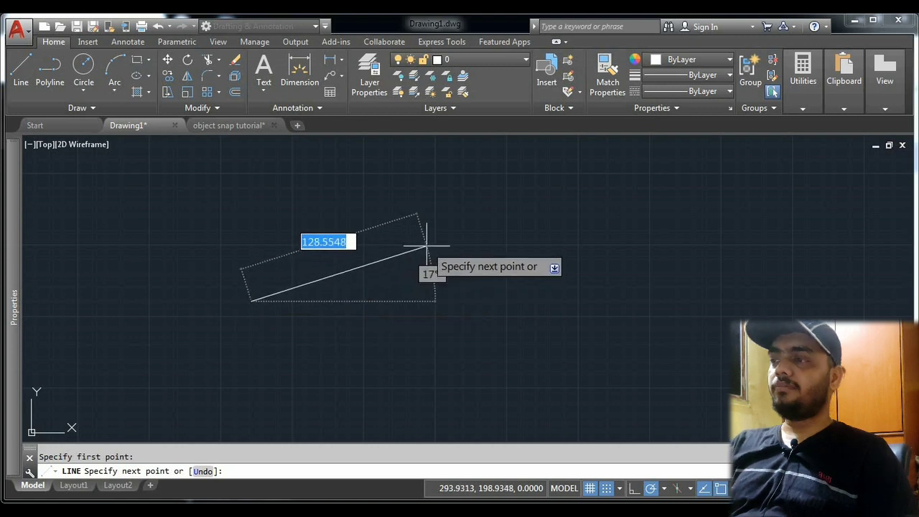
{"action": "left_click", "coordinate": [427, 246]}
{"action": "key", "text": "Return"}
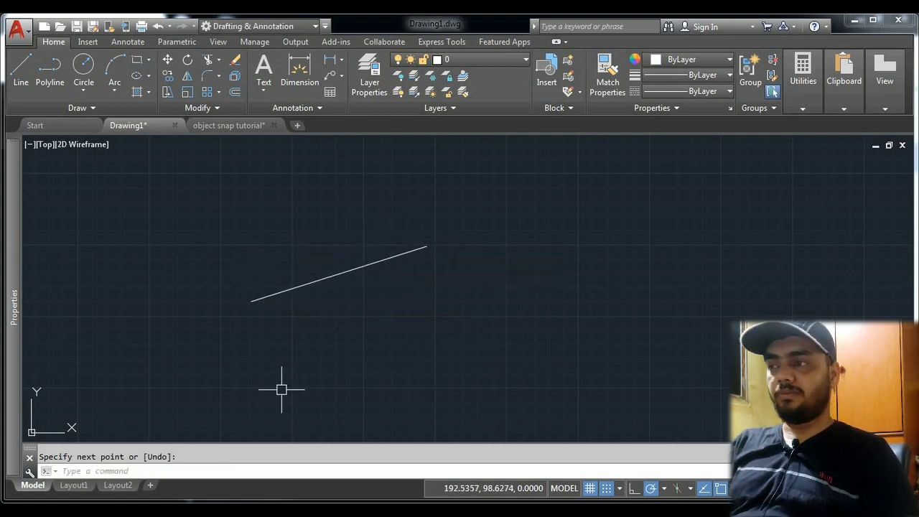
Start another line, then switch to the blog's polar tracking section
{"action": "type", "text": "l"}
{"action": "key", "text": "Return"}
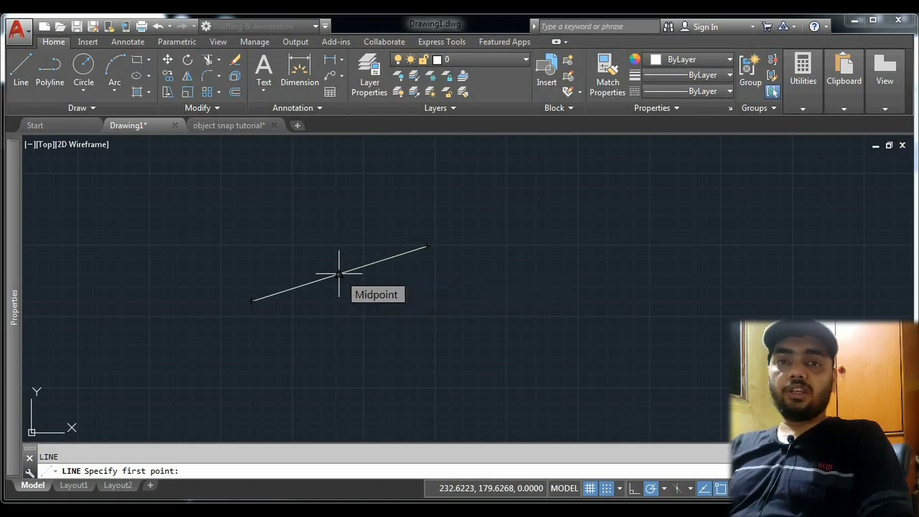
{"action": "key", "text": "alt+Tab"}
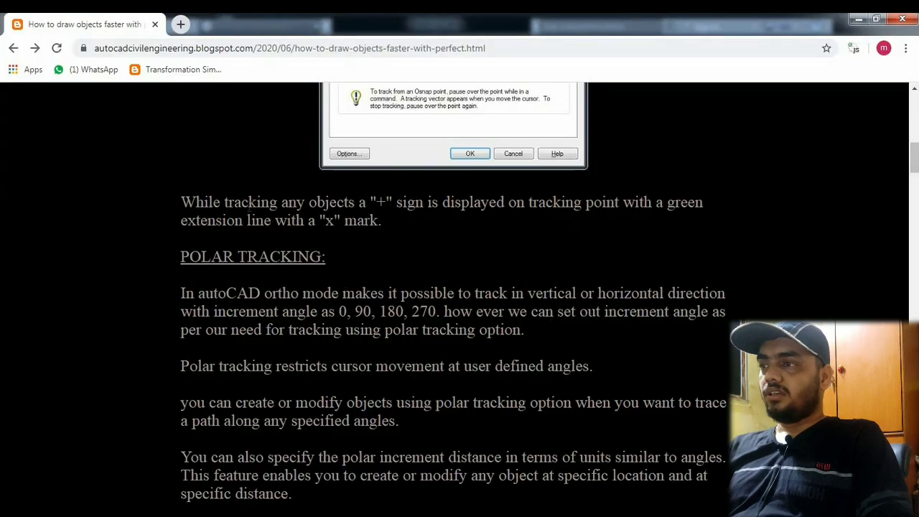
Highlight the blog's sentence about the '+' tracking marker, then return to AutoCAD
{"action": "left_click_drag", "start_coordinate": [196, 203], "coordinate": [618, 203]}
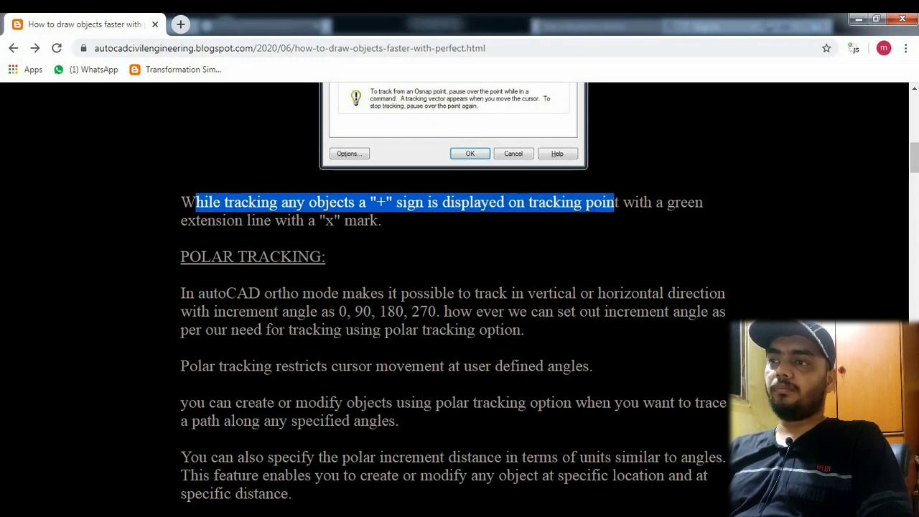
{"action": "key", "text": "alt+Tab"}
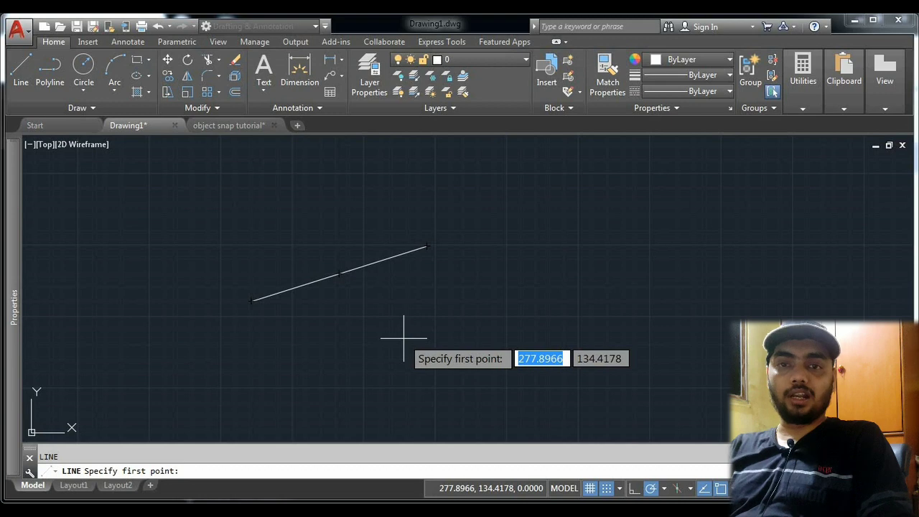
Start a line on a point tracked along the sloped line's extension, then reopen Drafting Settings
{"action": "key", "text": "Return"}
{"action": "key", "text": "Escape"}
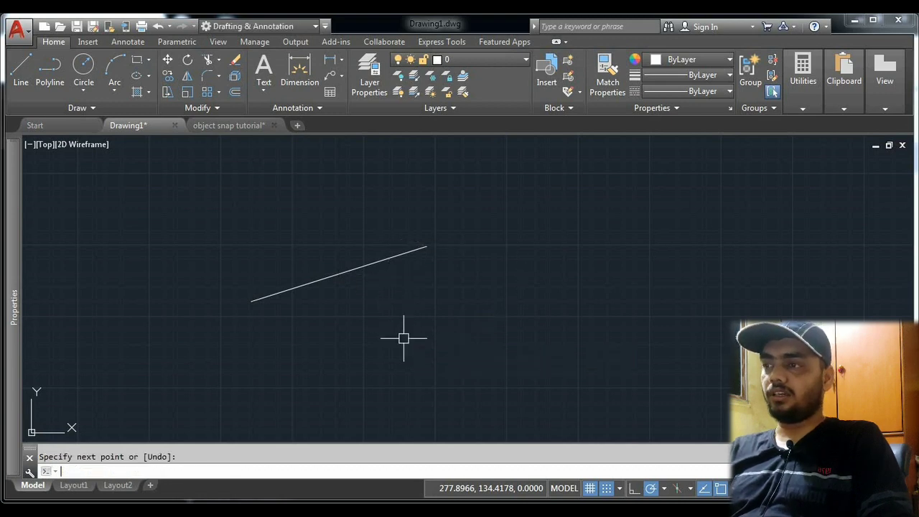
{"action": "type", "text": "l"}
{"action": "key", "text": "Return"}
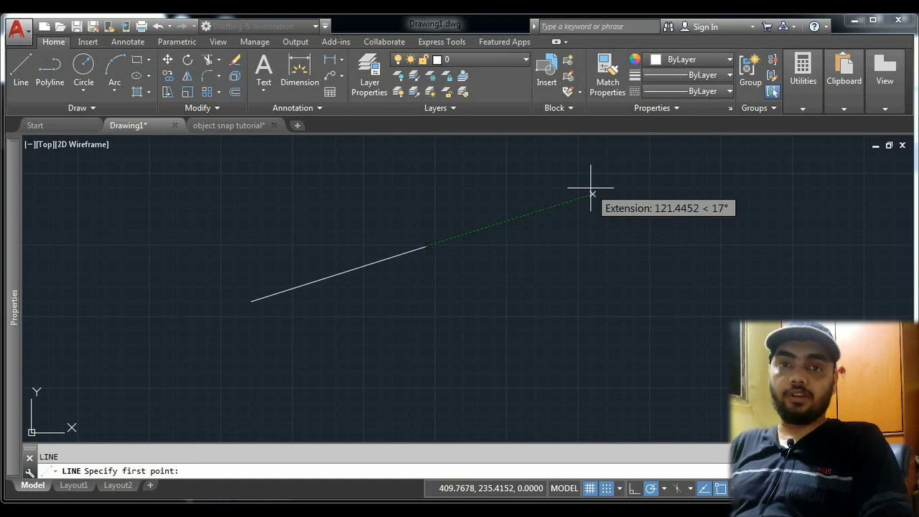
{"action": "left_click", "coordinate": [591, 190]}
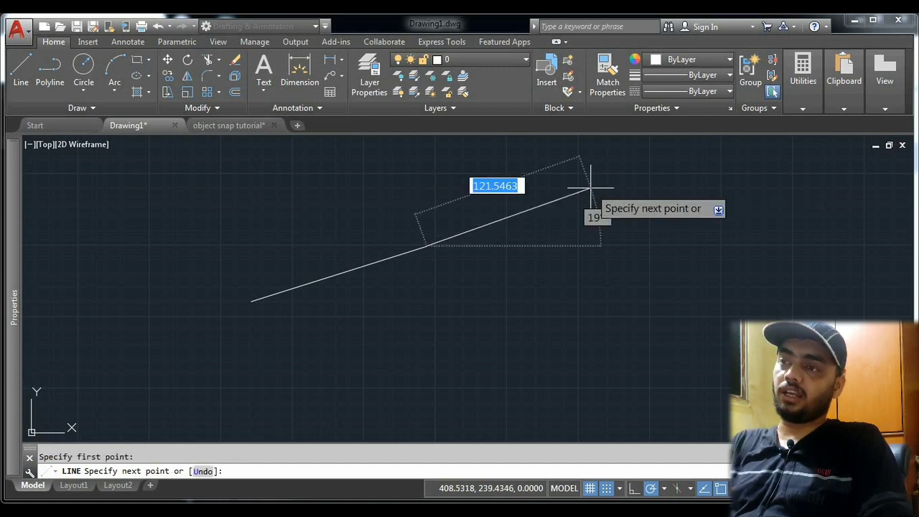
{"action": "key", "text": "Return"}
{"action": "type", "text": "d"}
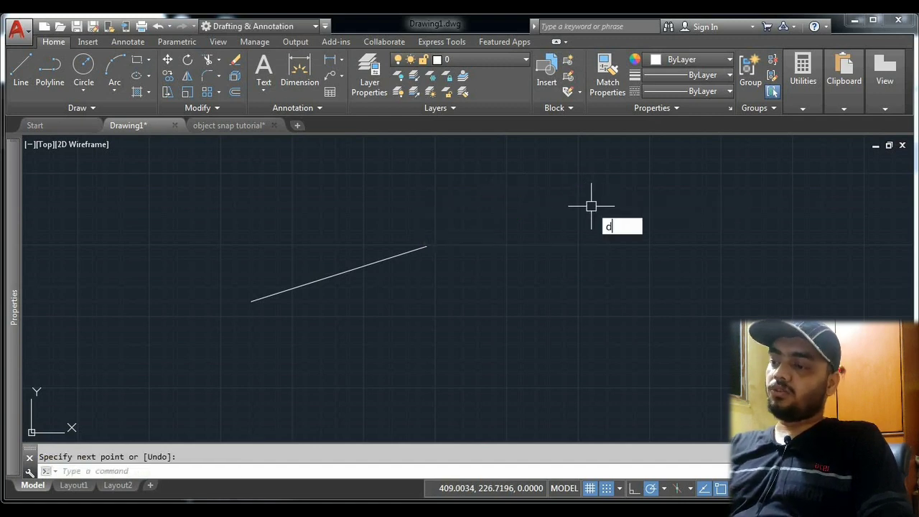
{"action": "type", "text": "s"}
{"action": "key", "text": "Return"}
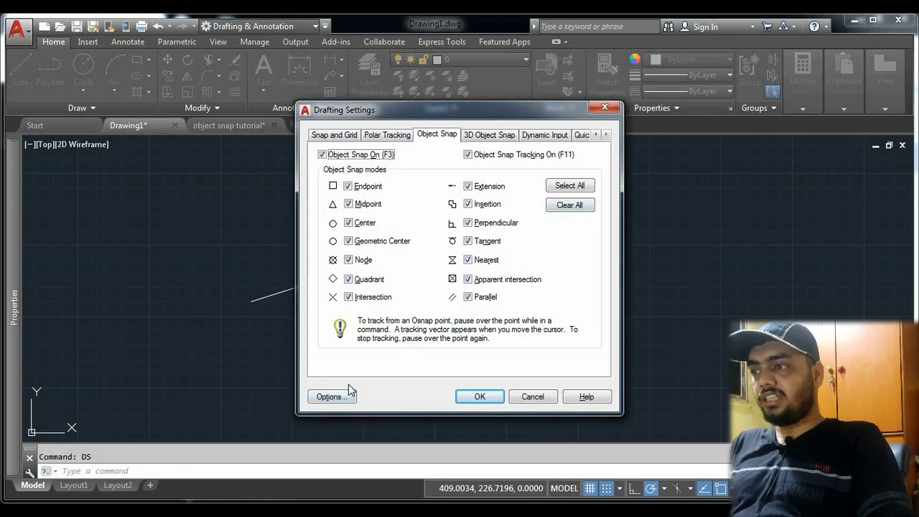
Shrink the object snap aperture size in Options' Drafting tab and close both dialogs
{"action": "left_click", "coordinate": [335, 397]}
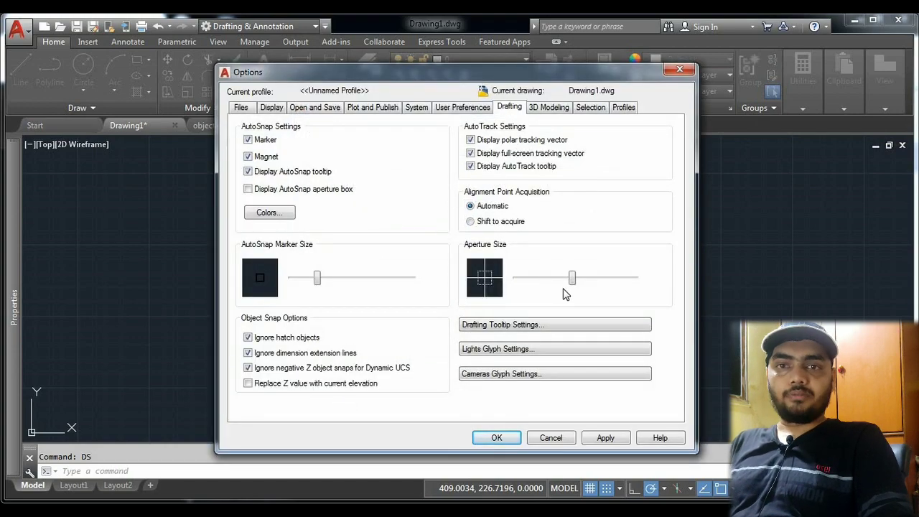
{"action": "mouse_move", "coordinate": [573, 279]}
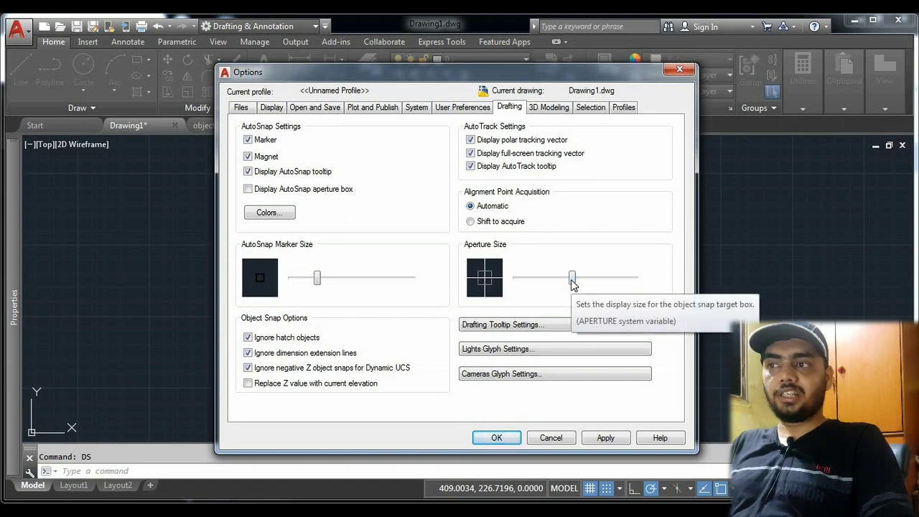
{"action": "left_click_drag", "start_coordinate": [573, 279], "coordinate": [565, 280]}
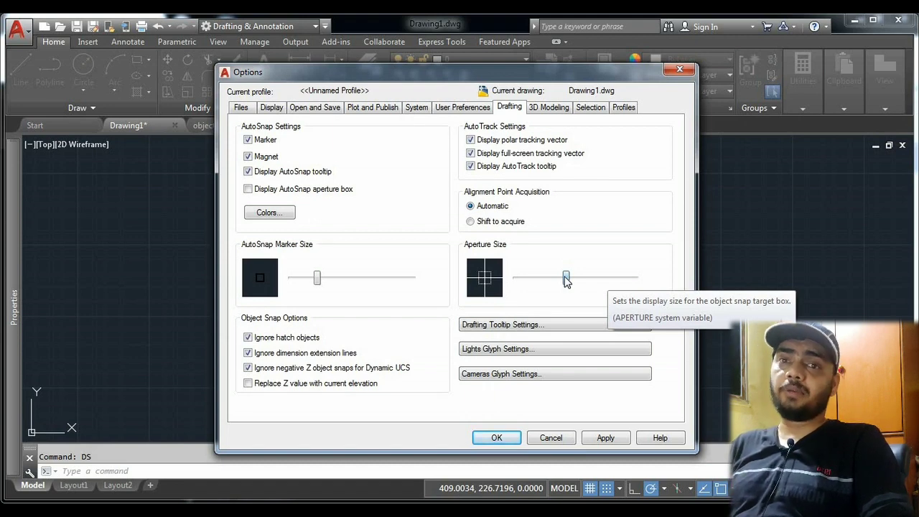
{"action": "left_click_drag", "start_coordinate": [565, 281], "coordinate": [512, 284]}
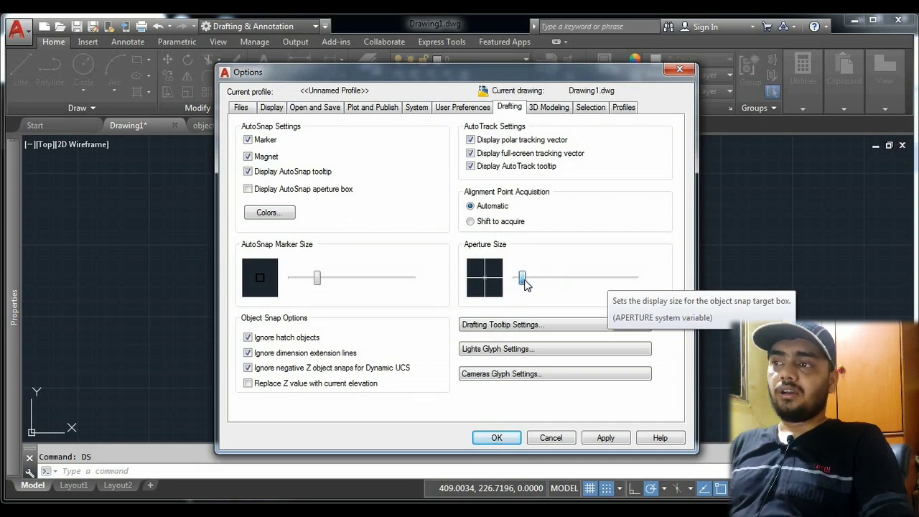
{"action": "left_click", "coordinate": [603, 435]}
{"action": "left_click", "coordinate": [497, 437]}
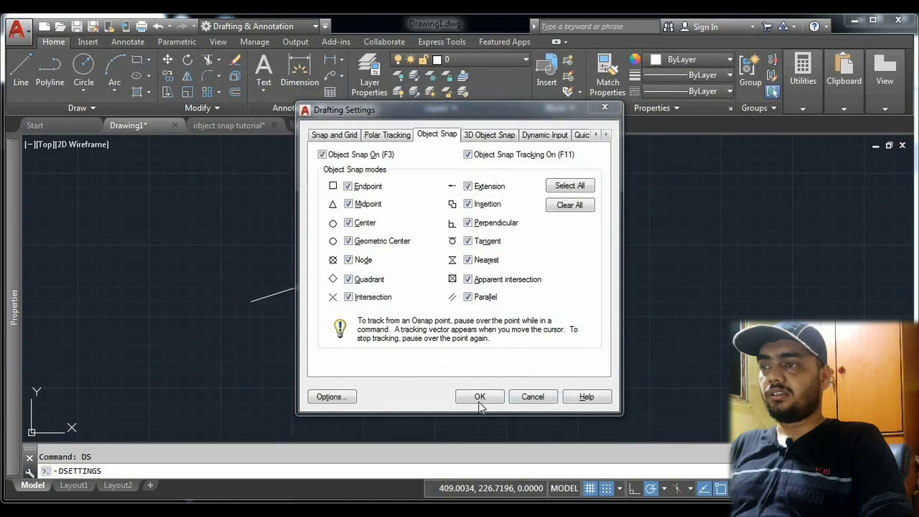
{"action": "left_click", "coordinate": [480, 402]}
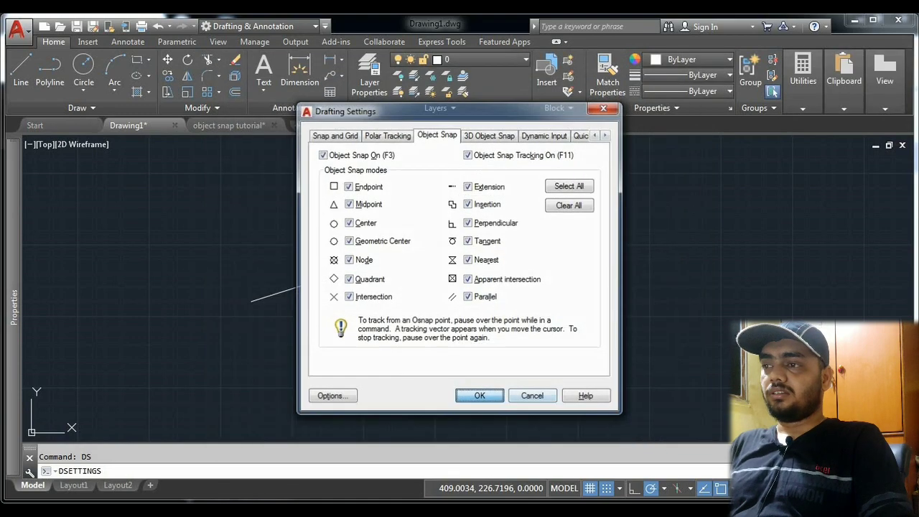
Start a new line at the previous endpoint, cancel it, and run Drafting Settings (DS)
{"action": "type", "text": "l"}
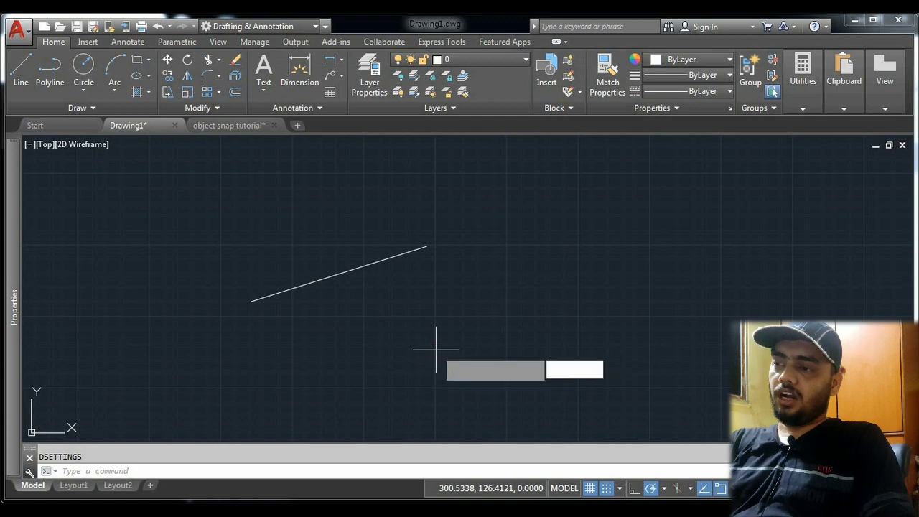
{"action": "key", "text": "Return"}
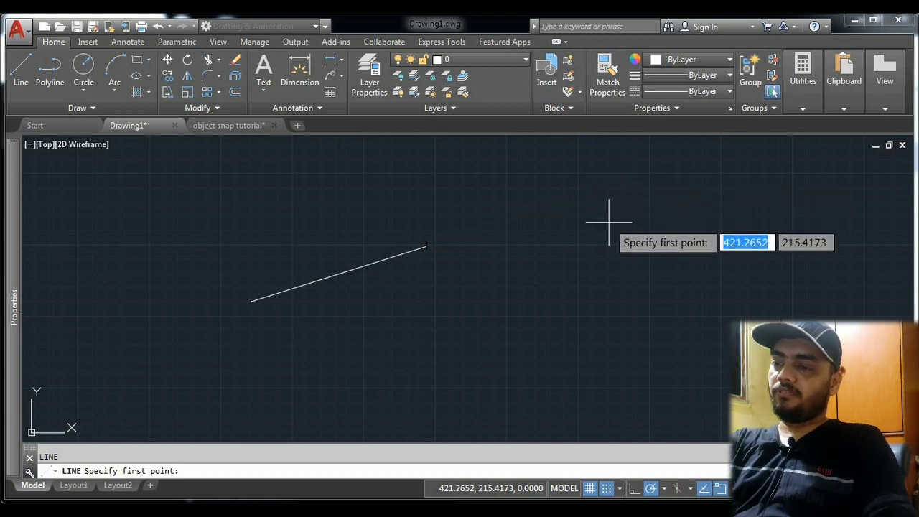
{"action": "key", "text": "Return"}
{"action": "key", "text": "Escape"}
{"action": "type", "text": "ds"}
{"action": "key", "text": "Return"}
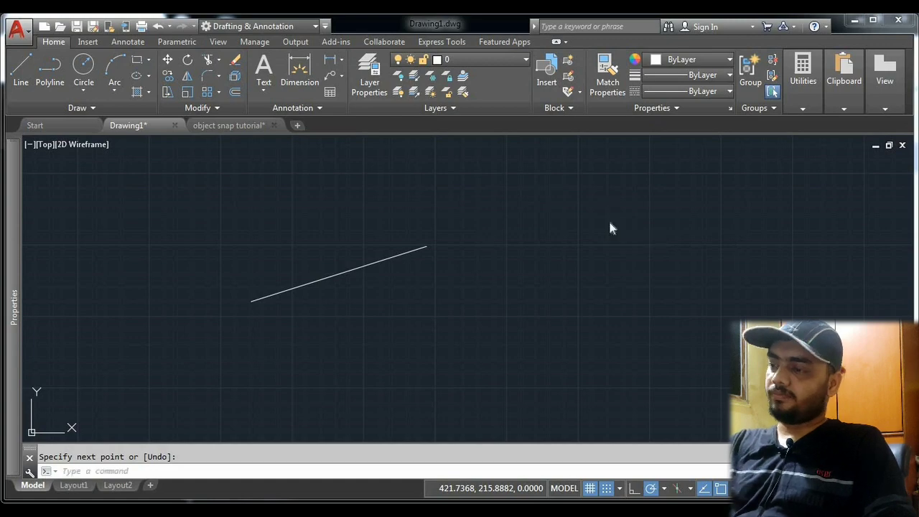
Enlarge the snap aperture size in Options, apply, and close both dialogs
{"action": "left_click", "coordinate": [349, 398]}
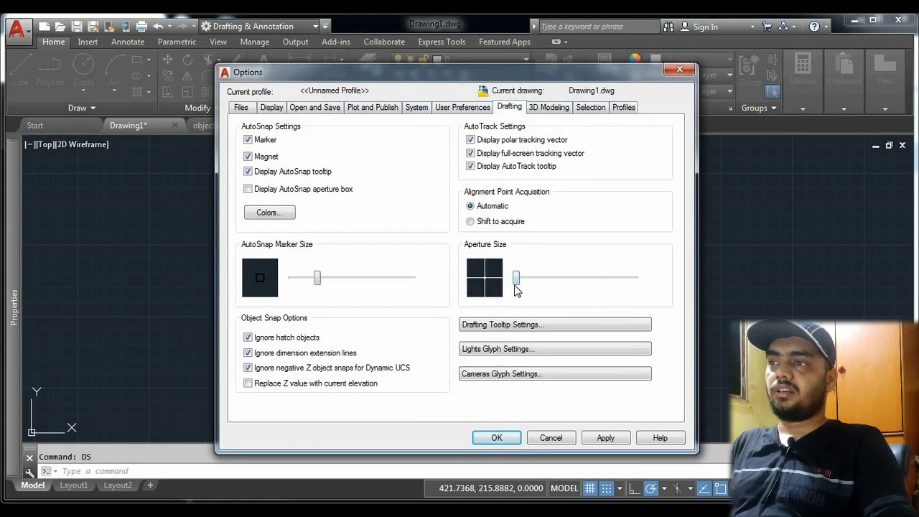
{"action": "left_click_drag", "start_coordinate": [516, 278], "coordinate": [560, 278]}
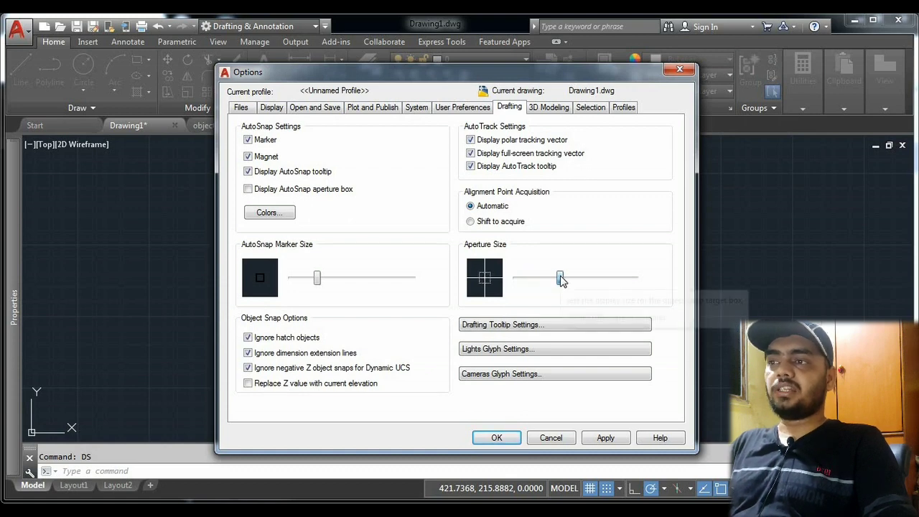
{"action": "left_click", "coordinate": [607, 440]}
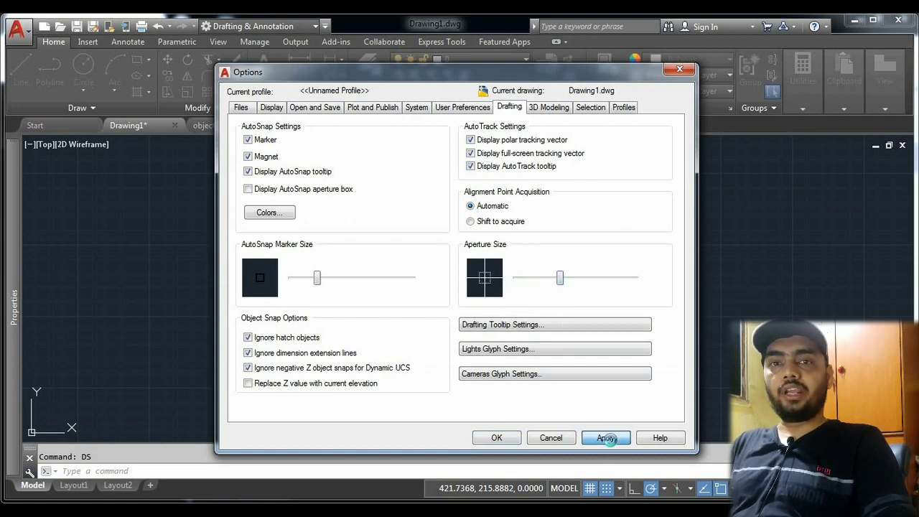
{"action": "left_click", "coordinate": [497, 439]}
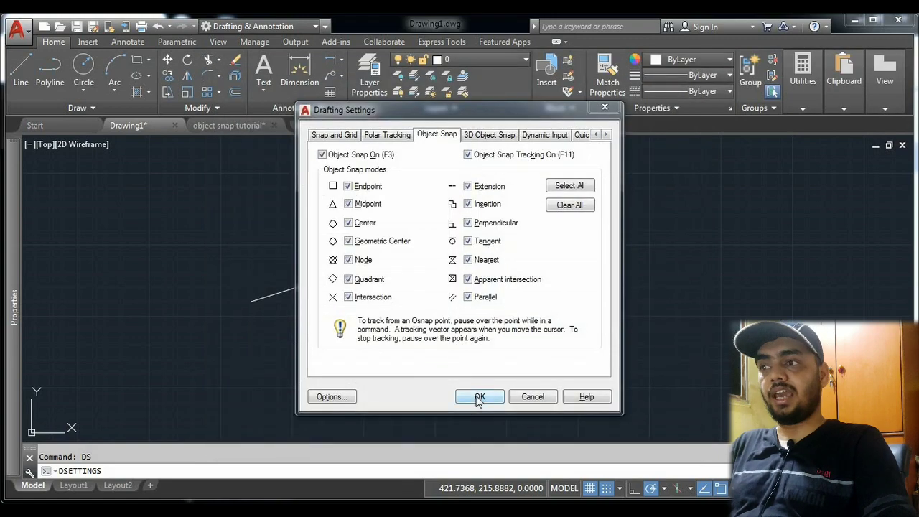
{"action": "left_click", "coordinate": [480, 397]}
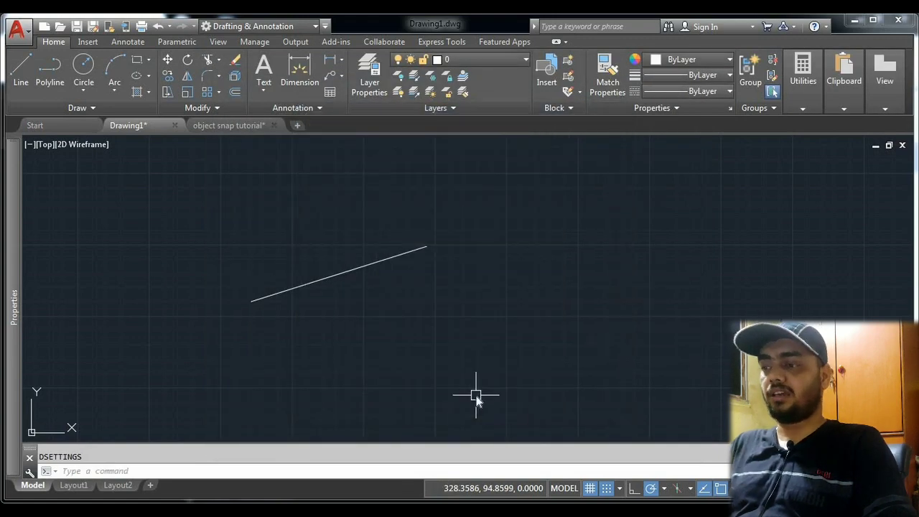
Start a new line at a point tracked on the sloped line's extension, then return to the blog
{"action": "type", "text": "l"}
{"action": "key", "text": "Return"}
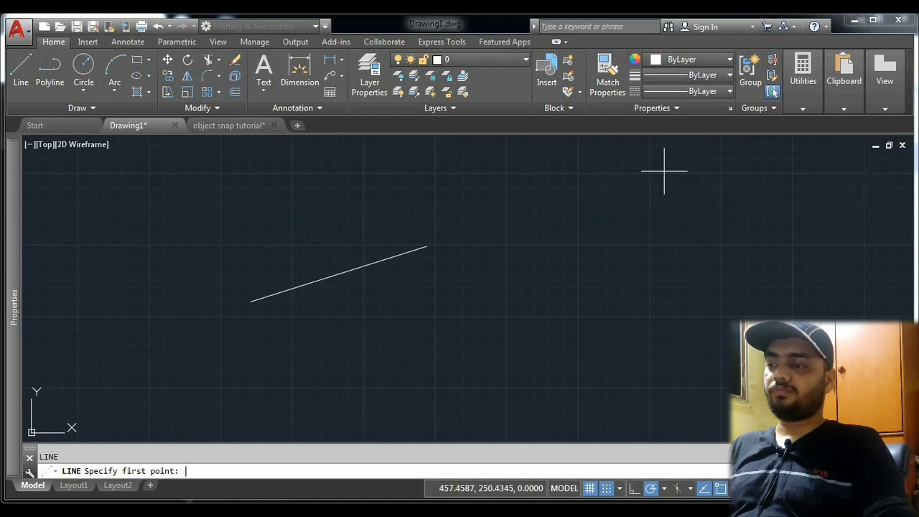
{"action": "left_click", "coordinate": [661, 173]}
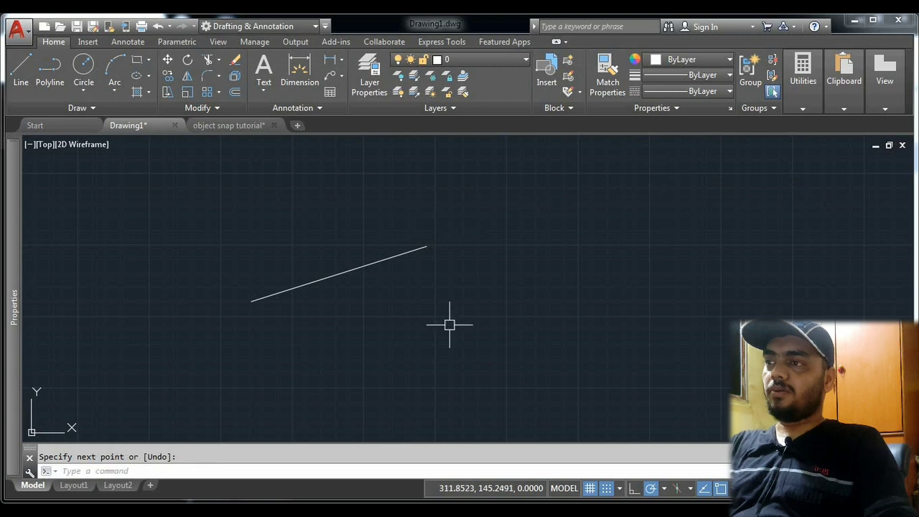
{"action": "key", "text": "alt+Tab"}
Read the blog's Polar Tracking passage, highlighting the default angles 0, 90, 180, 270
{"action": "left_click", "coordinate": [339, 265]}
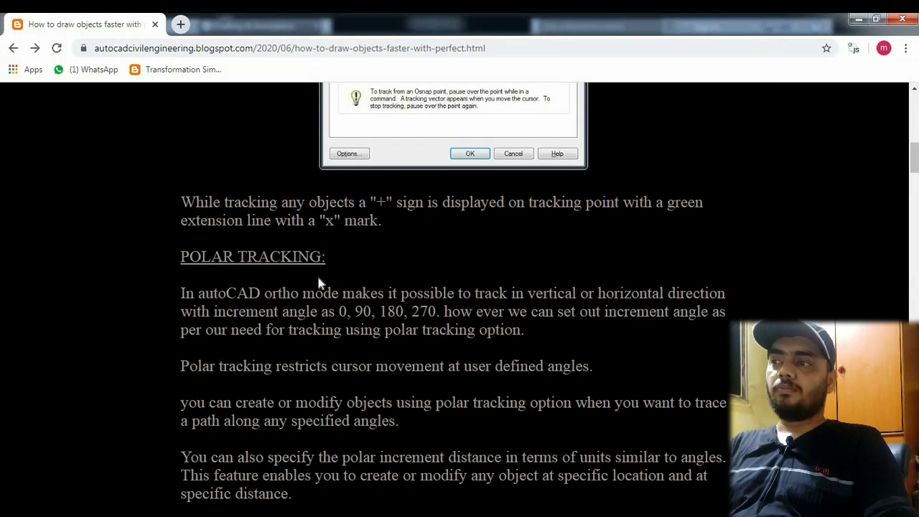
{"action": "scroll", "coordinate": [319, 281], "scroll_direction": "down", "scroll_amount": 1}
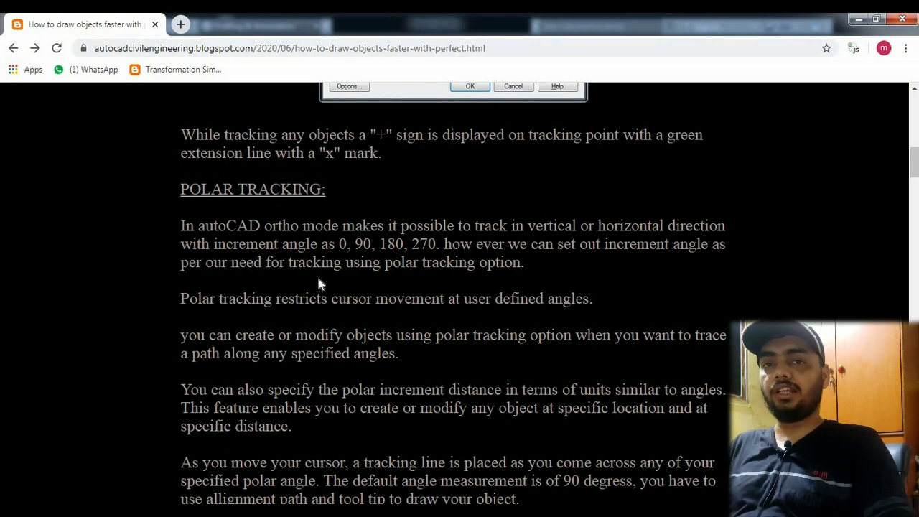
{"action": "left_click_drag", "start_coordinate": [339, 245], "coordinate": [436, 245]}
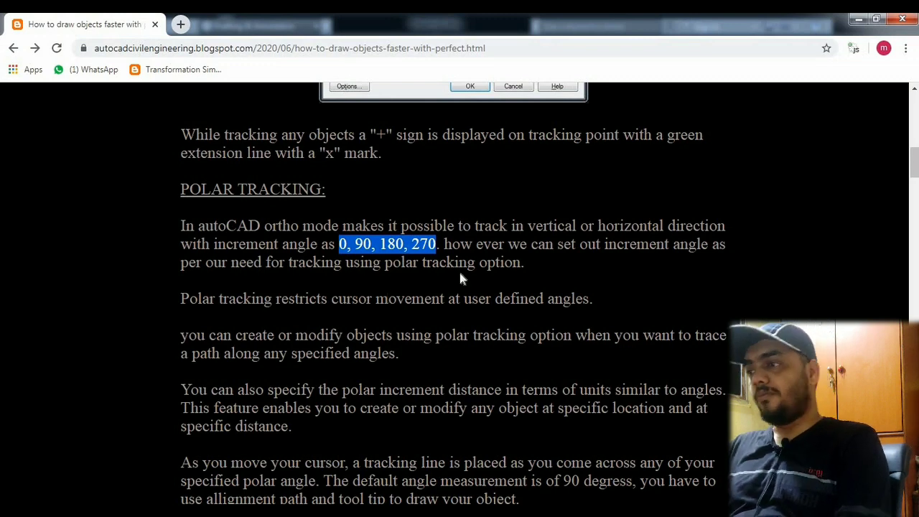
{"action": "left_click", "coordinate": [249, 305]}
{"action": "scroll", "coordinate": [311, 352], "scroll_direction": "down", "scroll_amount": 2}
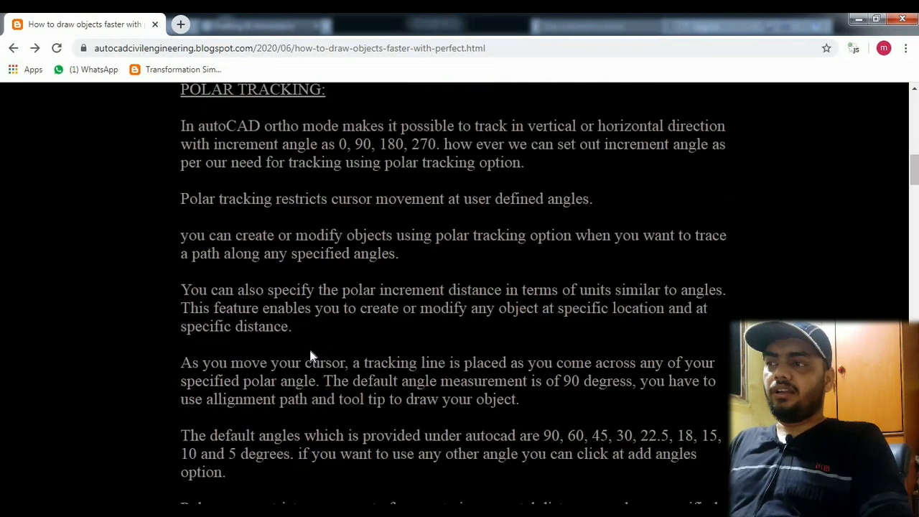
{"action": "scroll", "coordinate": [312, 349], "scroll_direction": "down", "scroll_amount": 2}
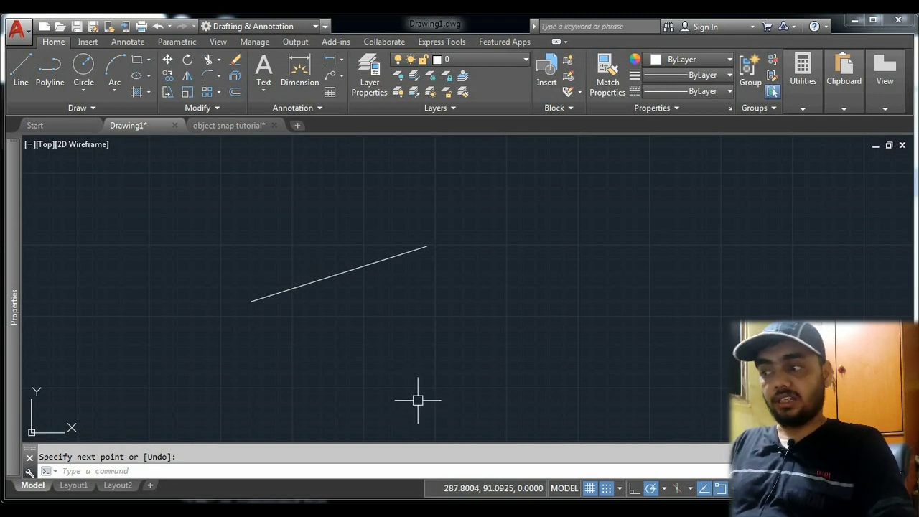
Open Drafting Settings' Polar Tracking tab, keeping the increment angle at 45
{"action": "type", "text": "DS"}
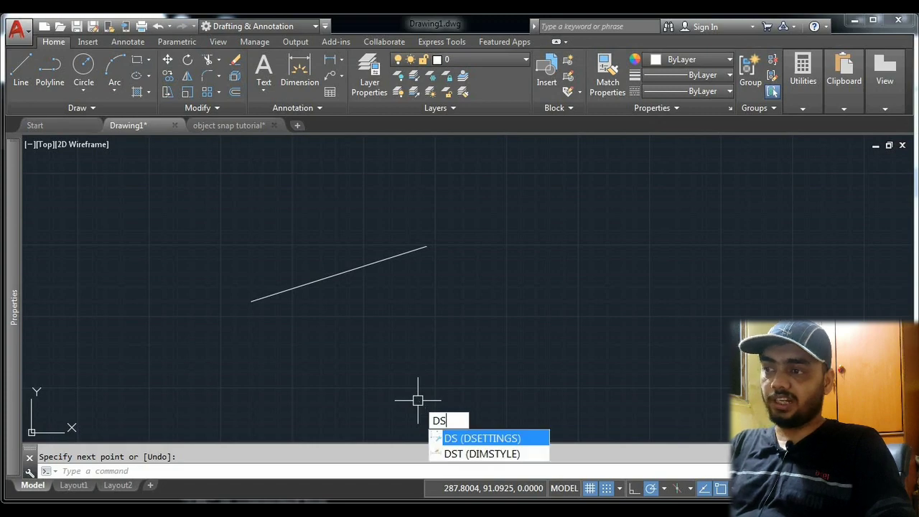
{"action": "key", "text": "Return"}
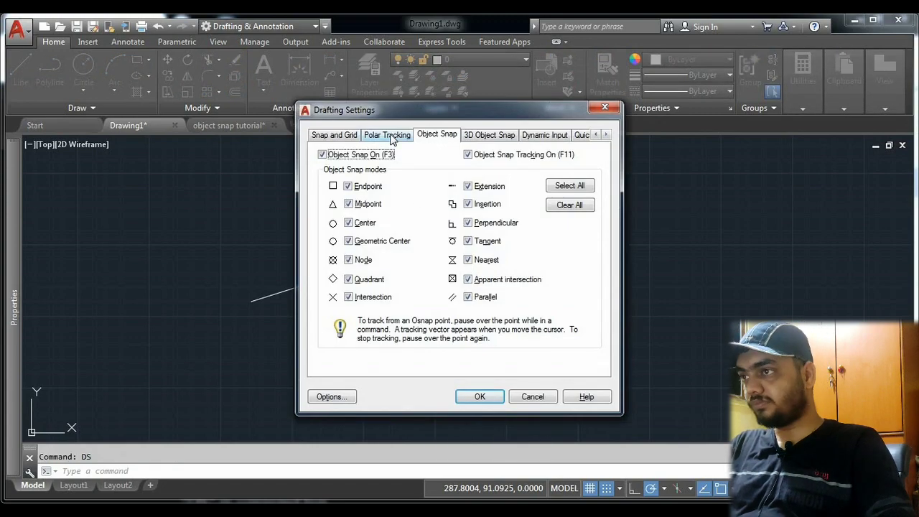
{"action": "left_click", "coordinate": [391, 138]}
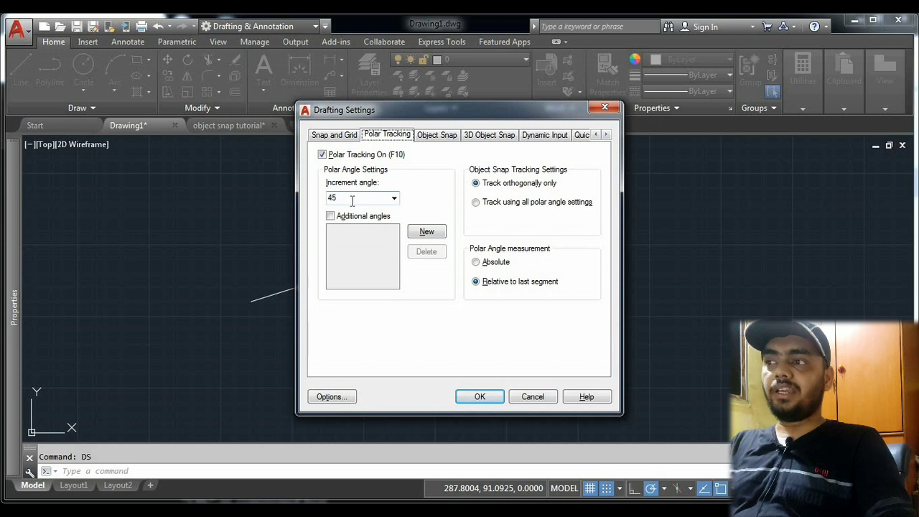
{"action": "left_click", "coordinate": [394, 198]}
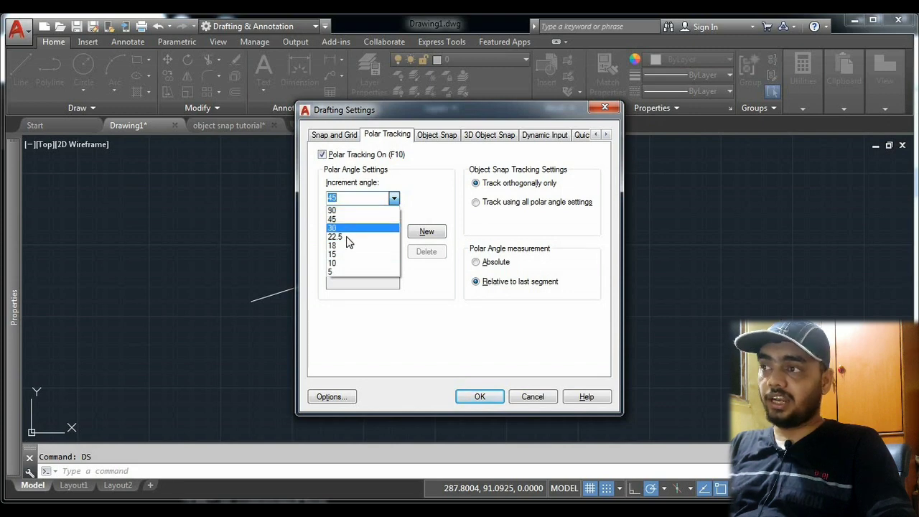
{"action": "left_click", "coordinate": [349, 294]}
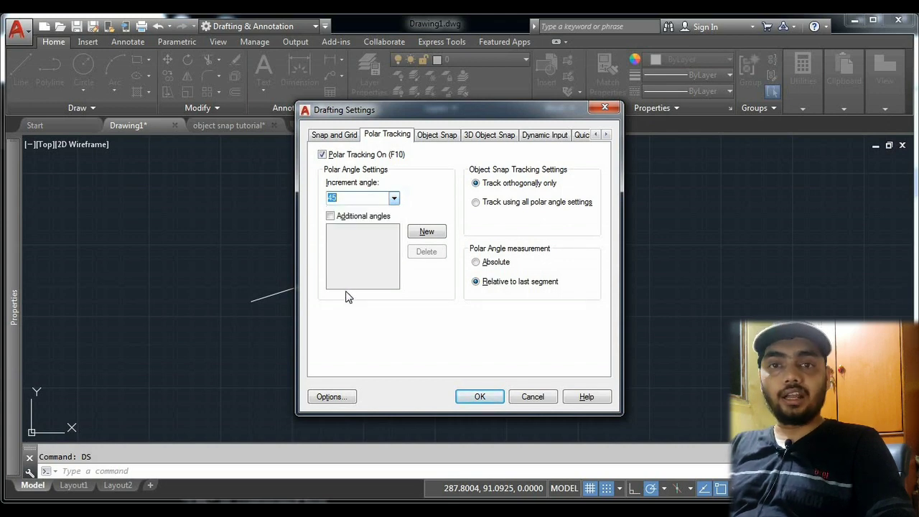
Turn on Additional angles and add a 20° entry to the list
{"action": "left_click", "coordinate": [330, 216]}
{"action": "left_click", "coordinate": [348, 236]}
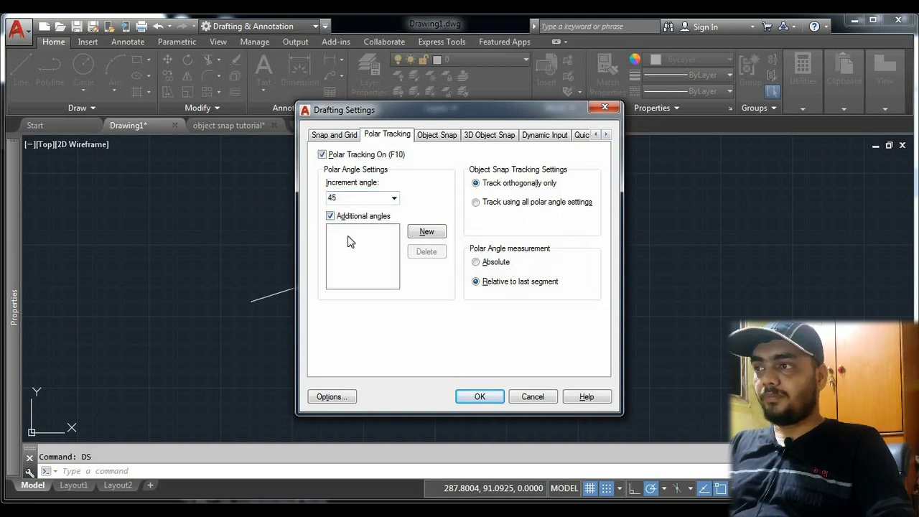
{"action": "left_click", "coordinate": [425, 235]}
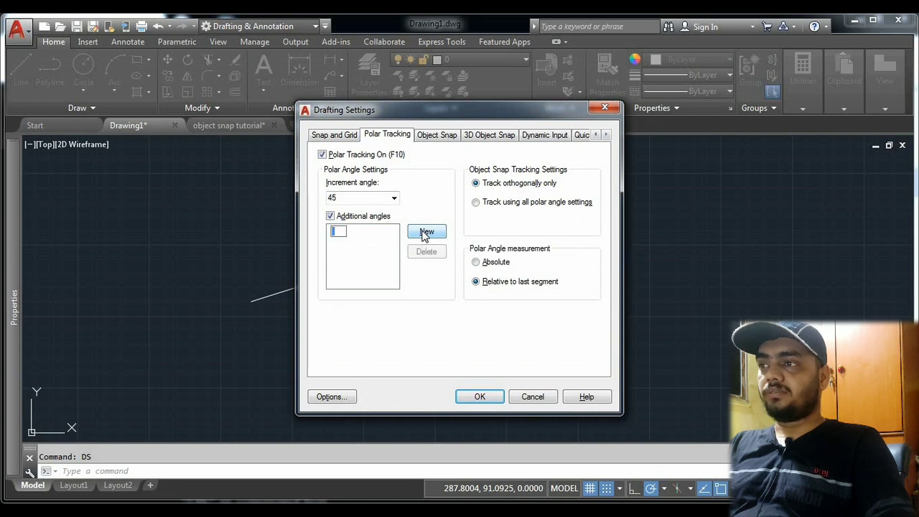
{"action": "type", "text": "20"}
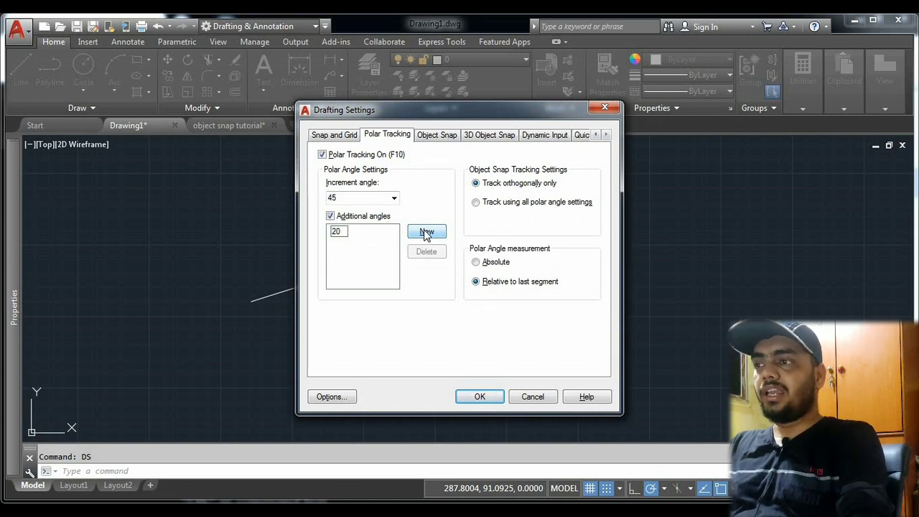
{"action": "left_click", "coordinate": [426, 233]}
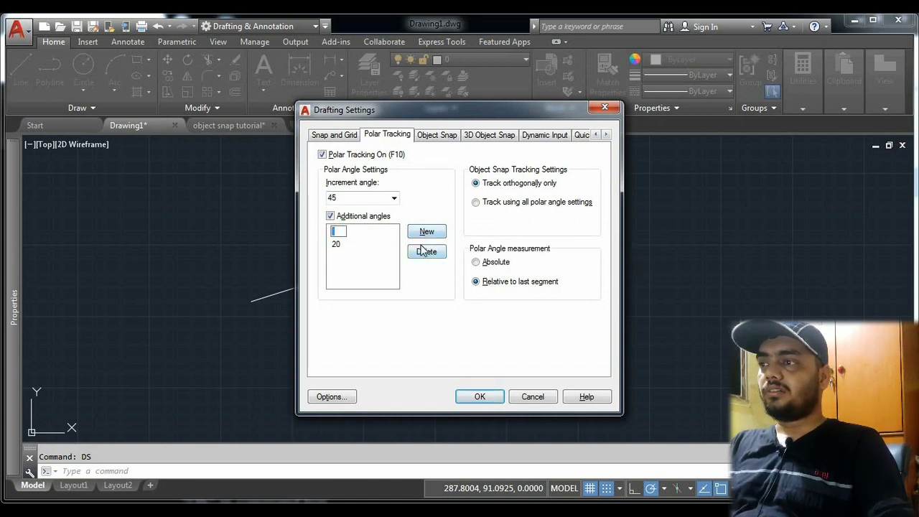
{"action": "left_click", "coordinate": [426, 253]}
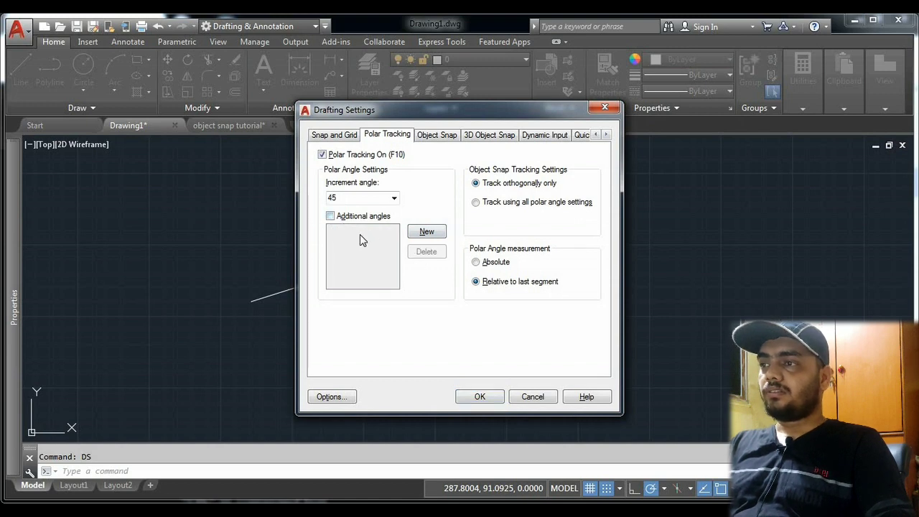
{"action": "left_click", "coordinate": [421, 236]}
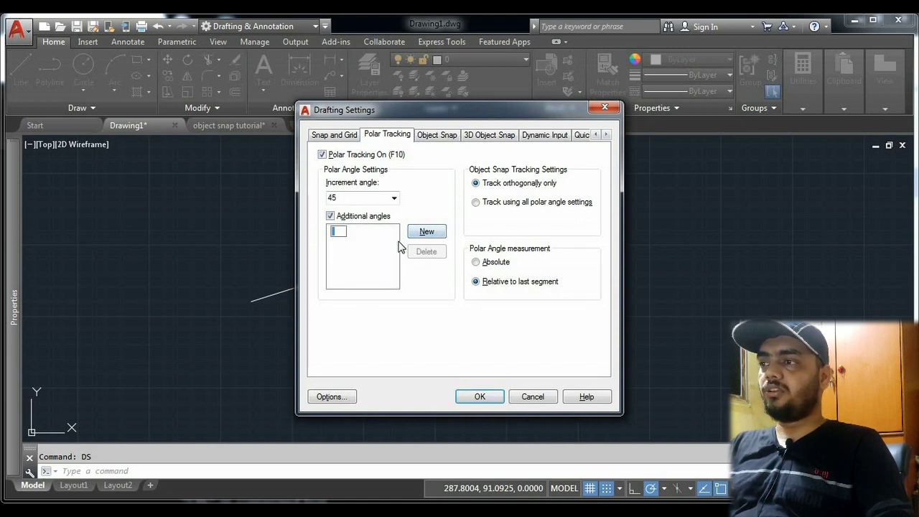
{"action": "type", "text": "20"}
{"action": "key", "text": "Return"}
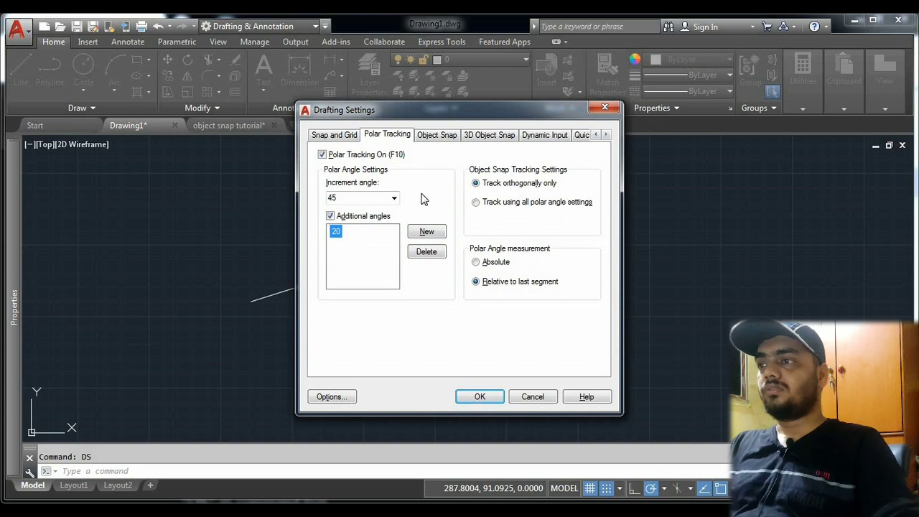
Confirm the 45° increment alongside the 20° additional angle and close the dialog
{"action": "left_click", "coordinate": [394, 199]}
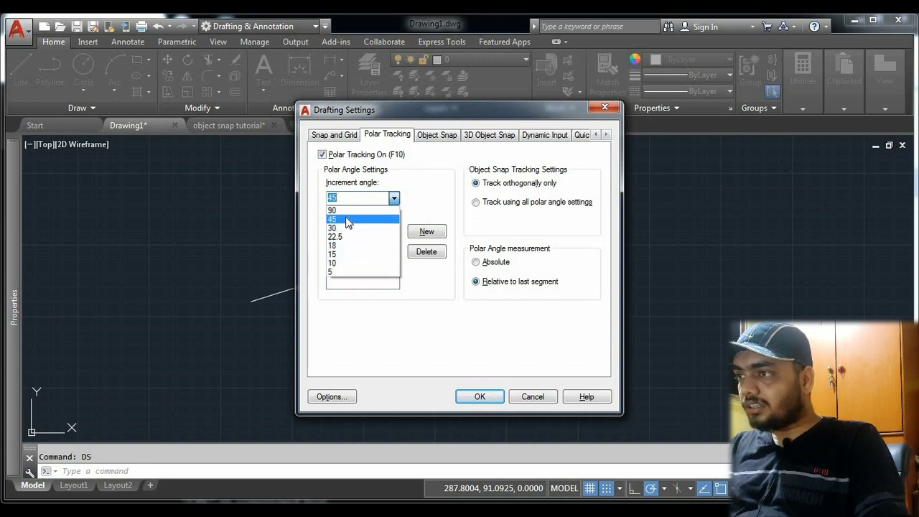
{"action": "left_click", "coordinate": [371, 299]}
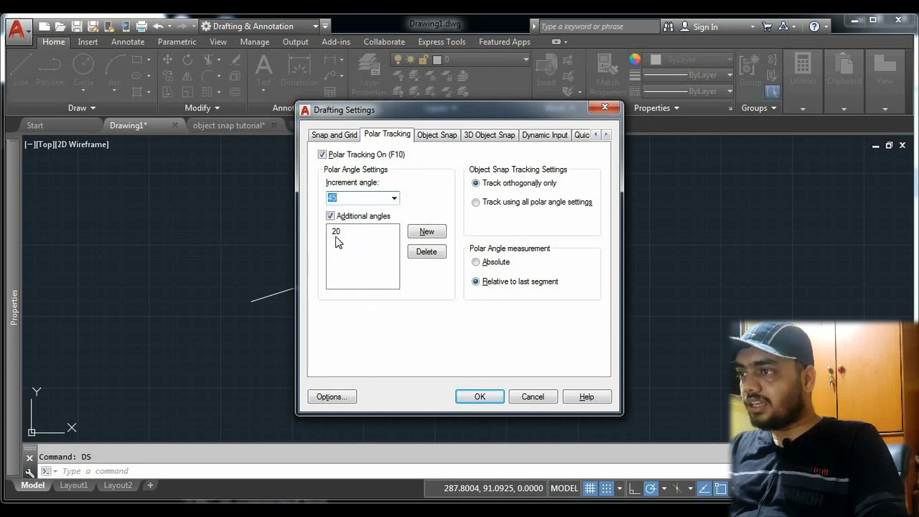
{"action": "left_click", "coordinate": [336, 232]}
{"action": "left_click", "coordinate": [426, 231]}
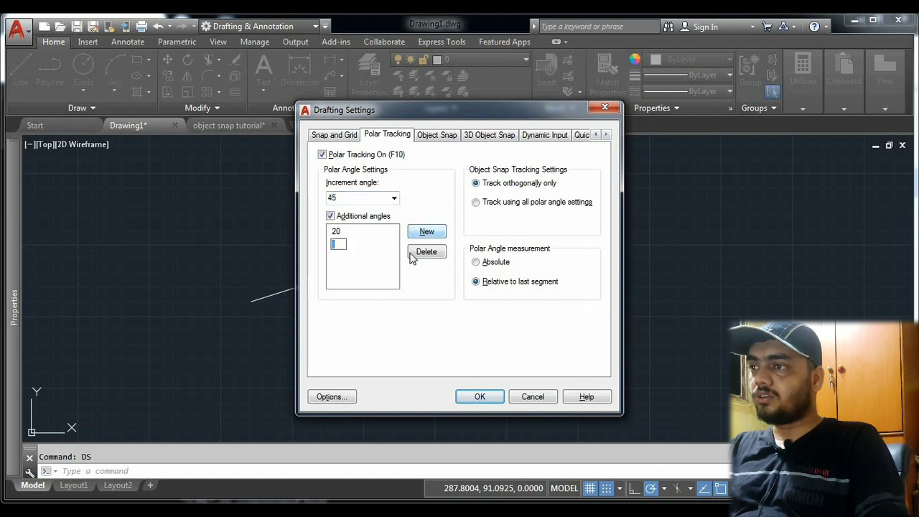
{"action": "left_click", "coordinate": [478, 397]}
{"action": "type", "text": "l"}
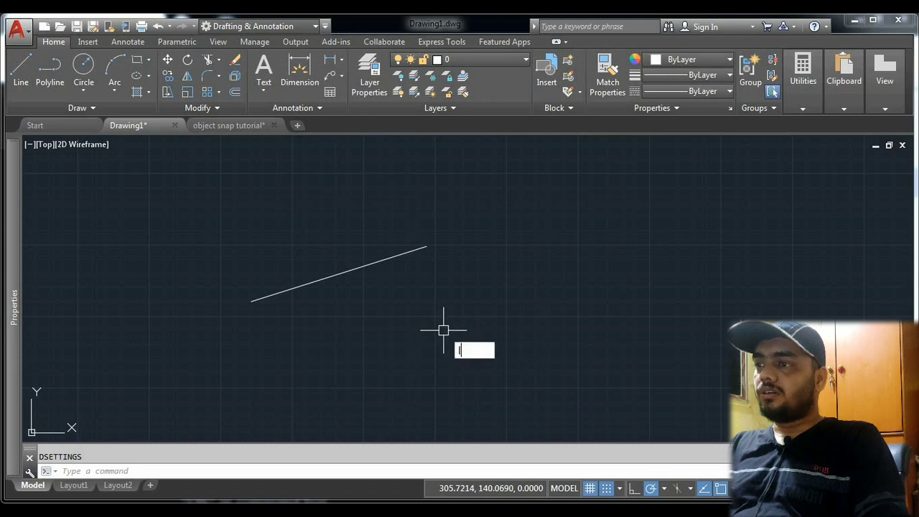
{"action": "key", "text": "Return"}
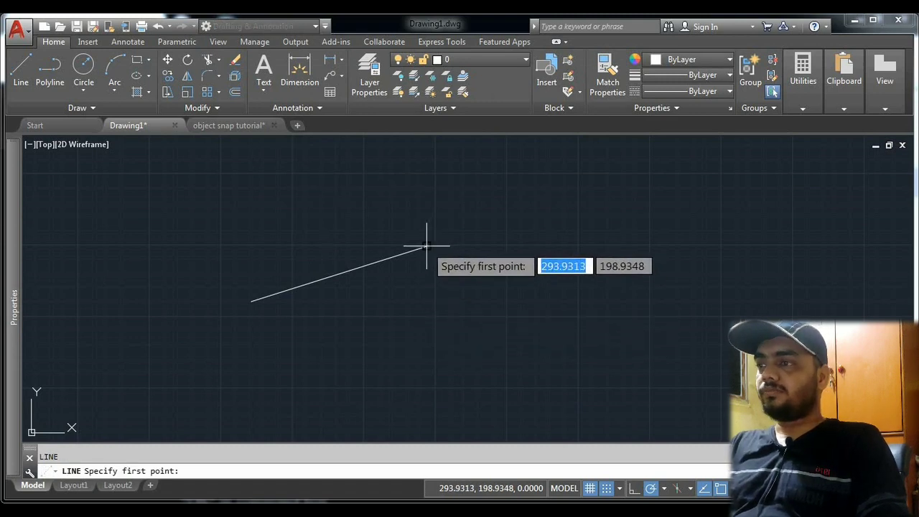
{"action": "left_click", "coordinate": [426, 246]}
{"action": "type", "text": "70"}
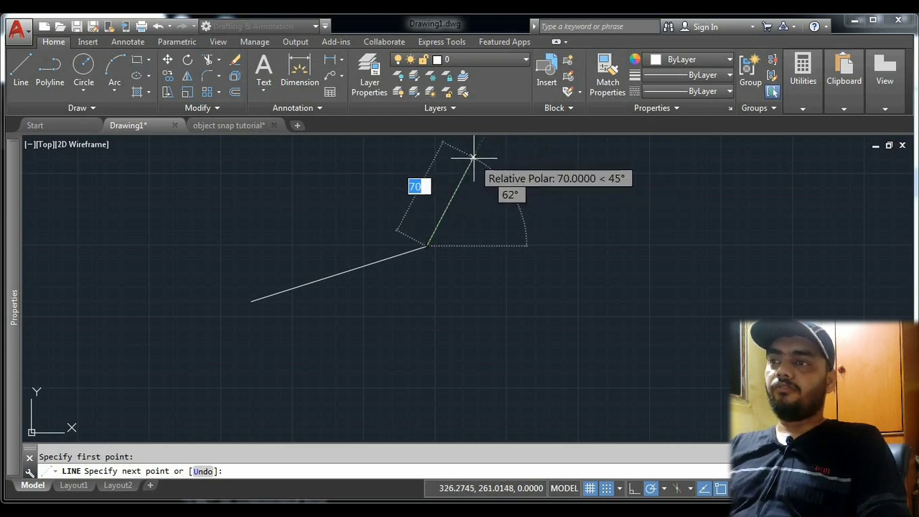
{"action": "key", "text": "Escape"}
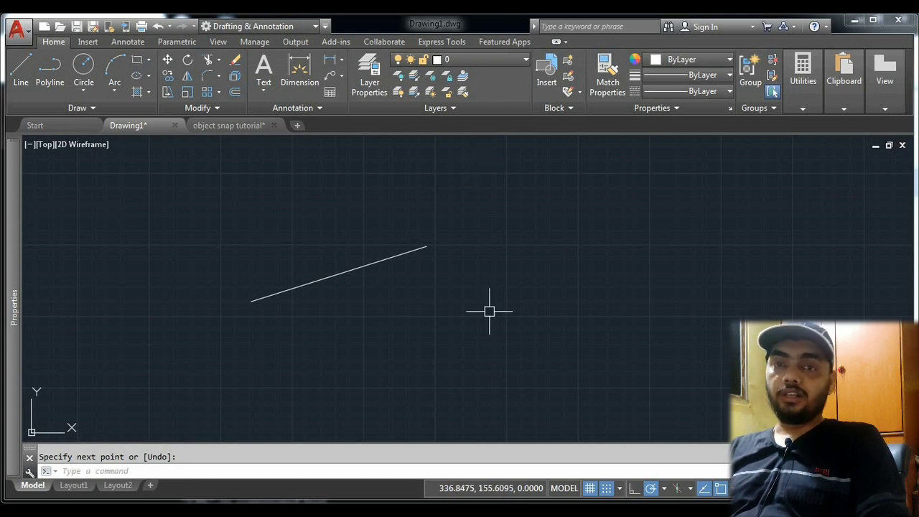
{"action": "middle_click_drag", "start_coordinate": [507, 320], "coordinate": [491, 348]}
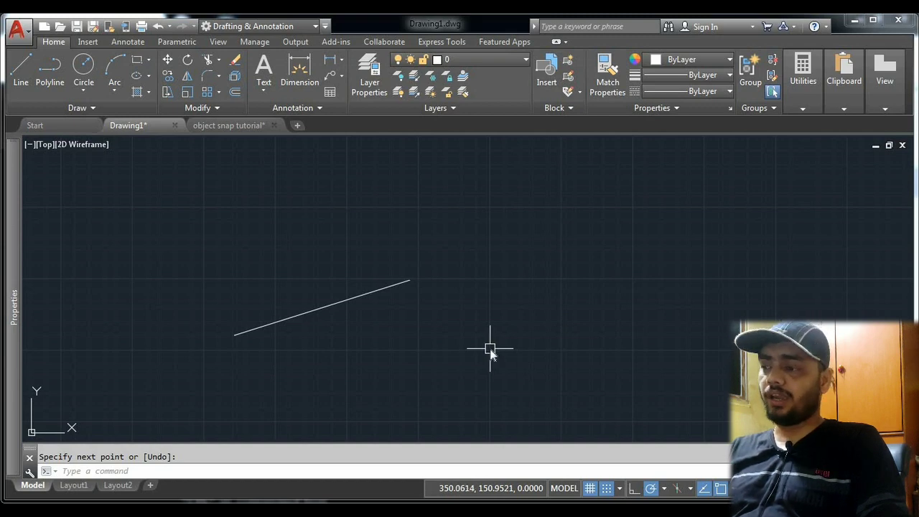
{"action": "key", "text": "Return"}
{"action": "key", "text": "Return"}
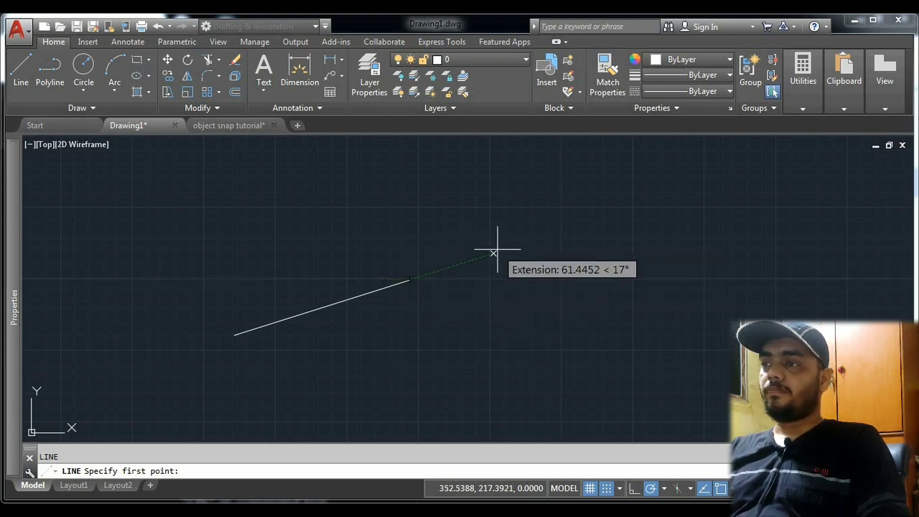
{"action": "left_click", "coordinate": [409, 280]}
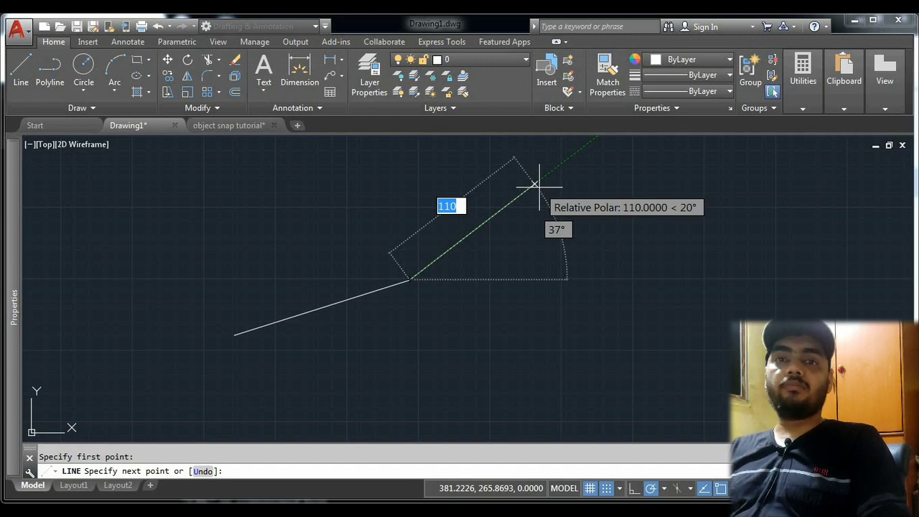
{"action": "key", "text": "Escape"}
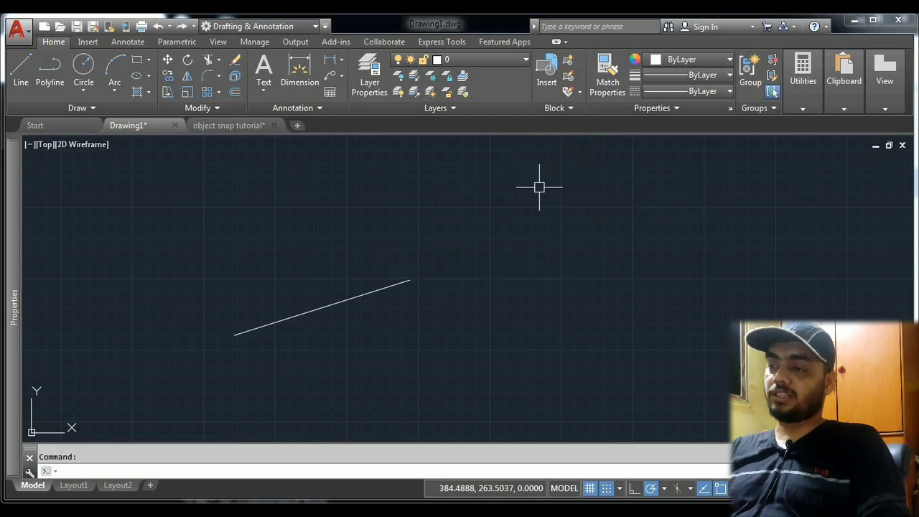
Set polar angle measurement to Absolute in Drafting Settings, then begin the Line command
{"action": "type", "text": "ds"}
{"action": "key", "text": "Return"}
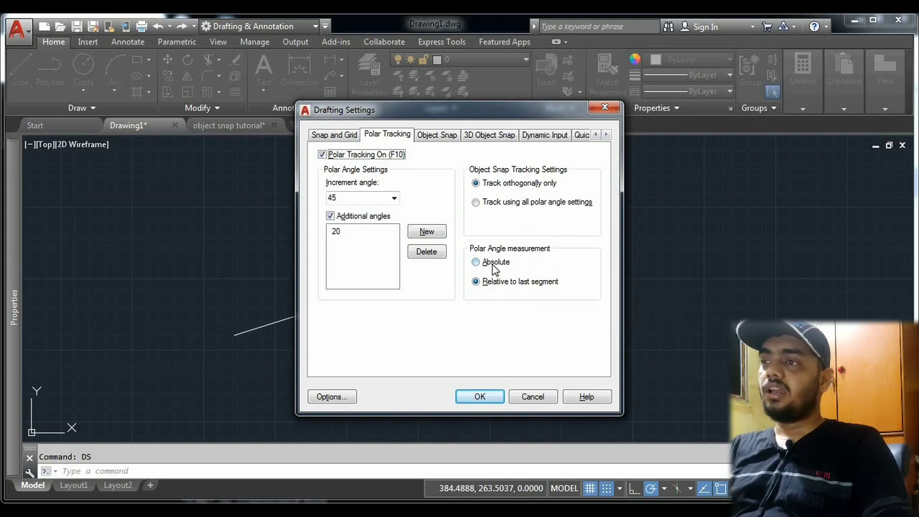
{"action": "left_click", "coordinate": [494, 267]}
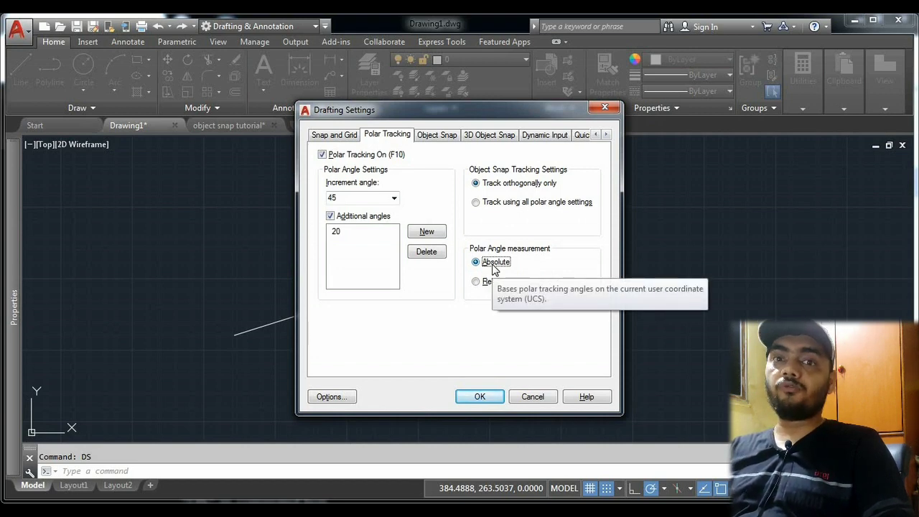
{"action": "left_click", "coordinate": [486, 400]}
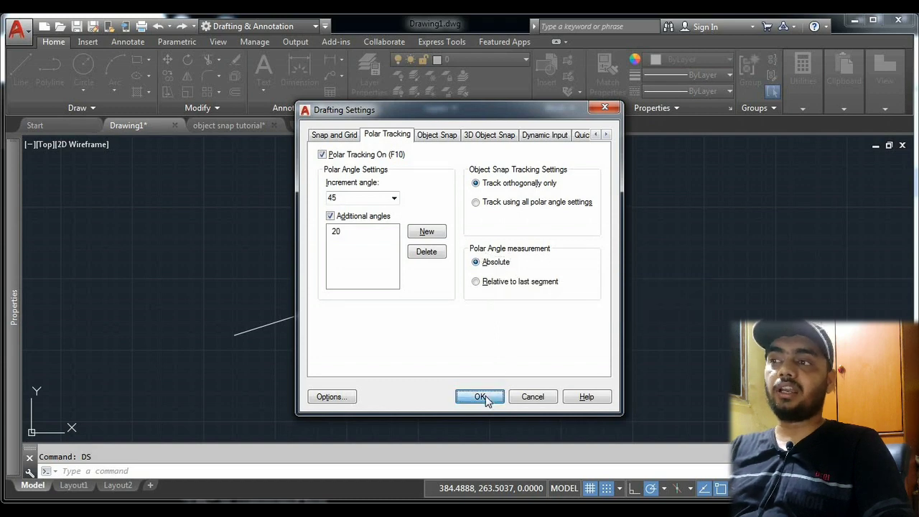
{"action": "type", "text": "l"}
{"action": "key", "text": "Return"}
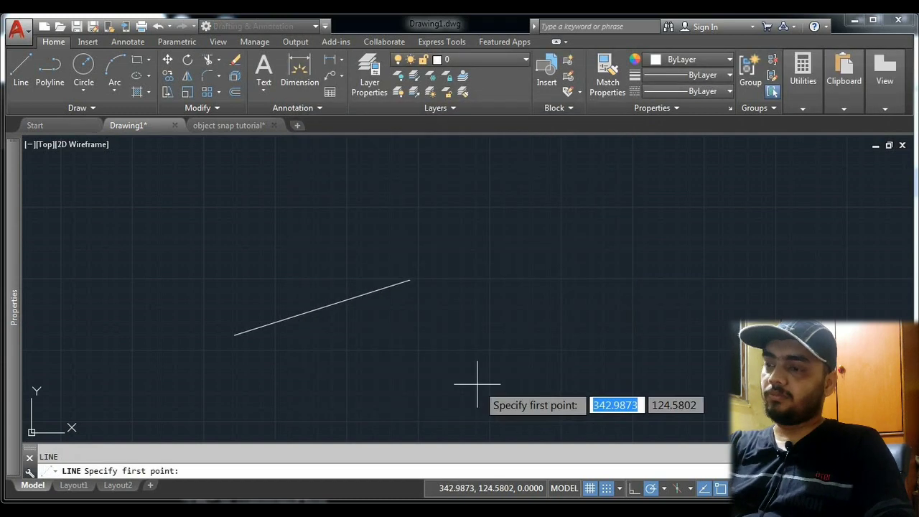
{"action": "left_click", "coordinate": [478, 334]}
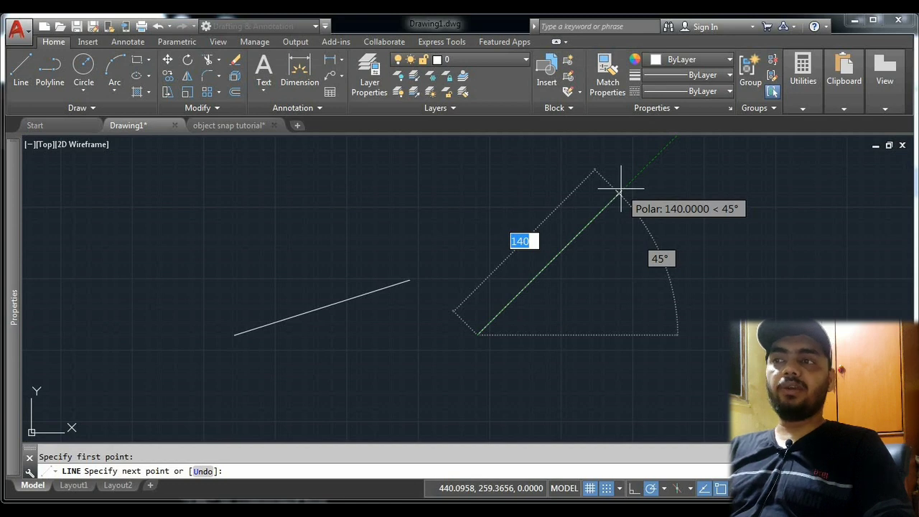
Cancel the pending line and set polar angle measurement to Relative to last segment
{"action": "key", "text": "Escape"}
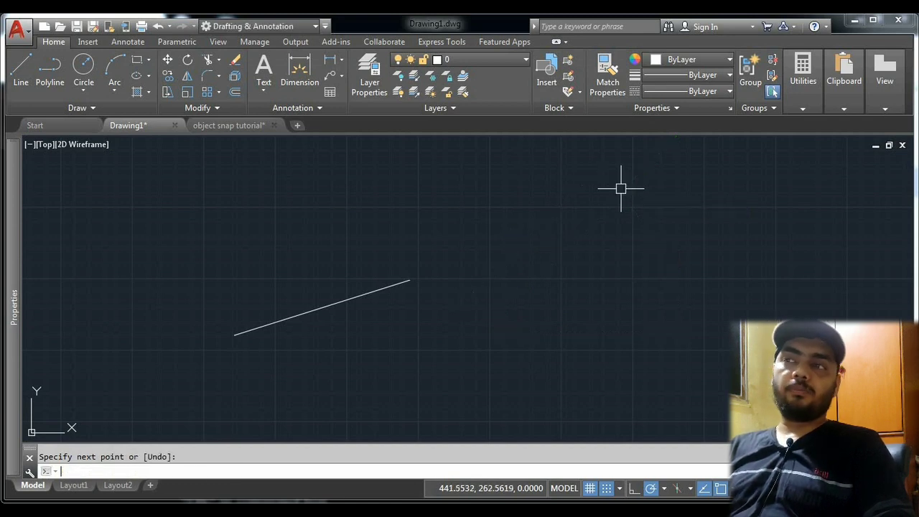
{"action": "type", "text": "ds"}
{"action": "key", "text": "Return"}
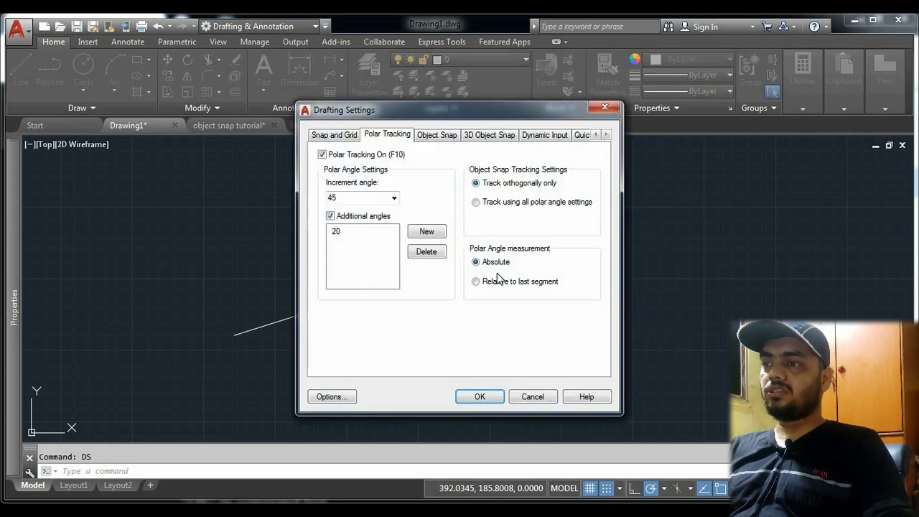
{"action": "left_click", "coordinate": [500, 283]}
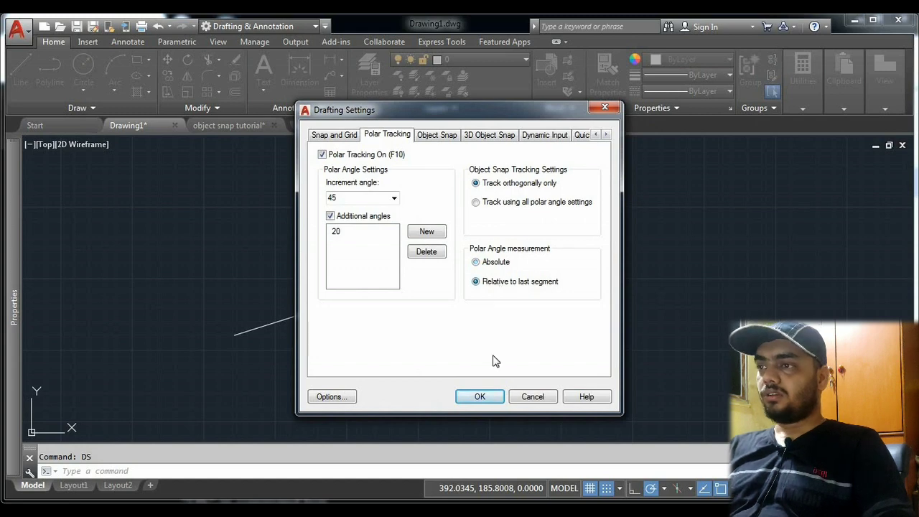
{"action": "left_click", "coordinate": [484, 397]}
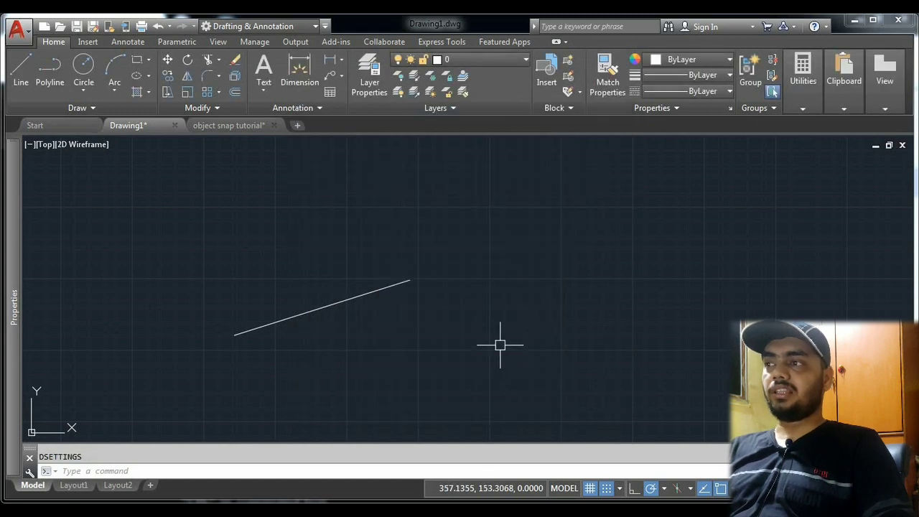
Start a line at the sloped line's right end, preview a 150 length, then cancel it
{"action": "type", "text": "l"}
{"action": "key", "text": "Return"}
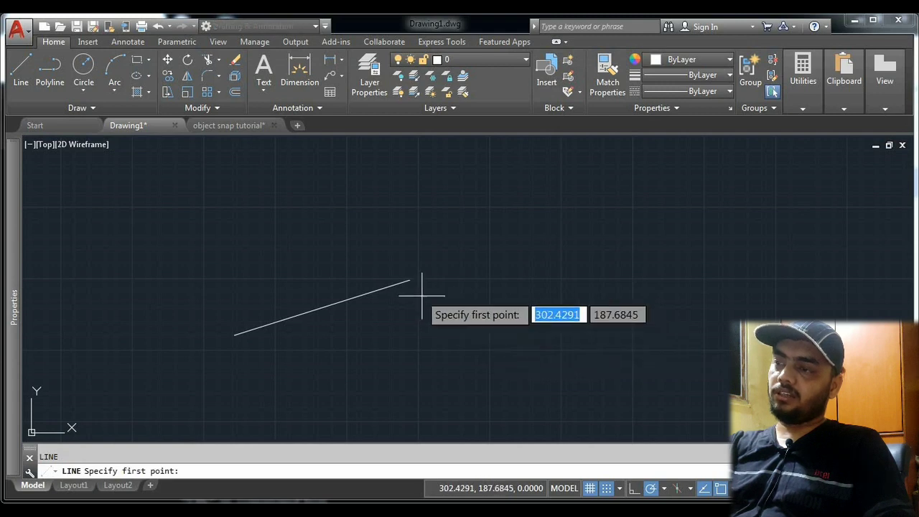
{"action": "left_click", "coordinate": [410, 280]}
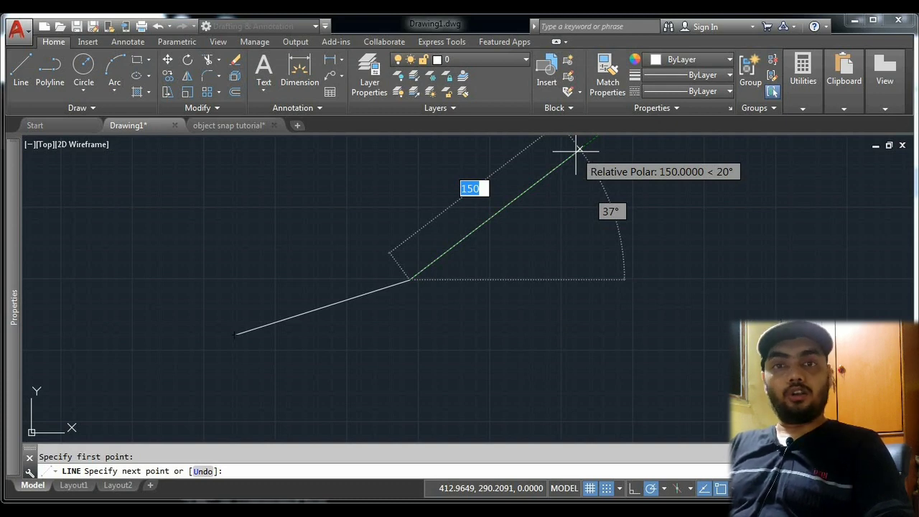
{"action": "key", "text": "Escape"}
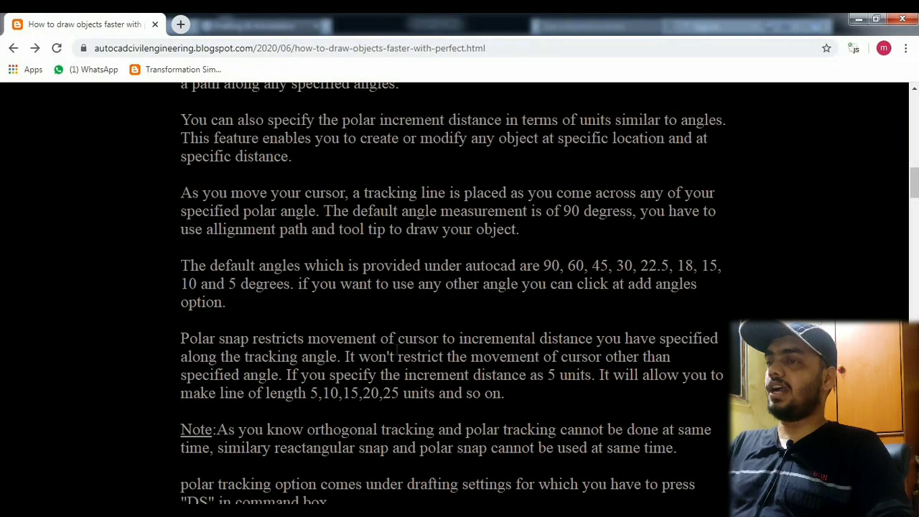
Scroll to the Polar snap paragraph and highlight 'Polar snap', '5' and 'distance as 5 units'
{"action": "scroll", "coordinate": [457, 384], "scroll_direction": "down", "scroll_amount": 1}
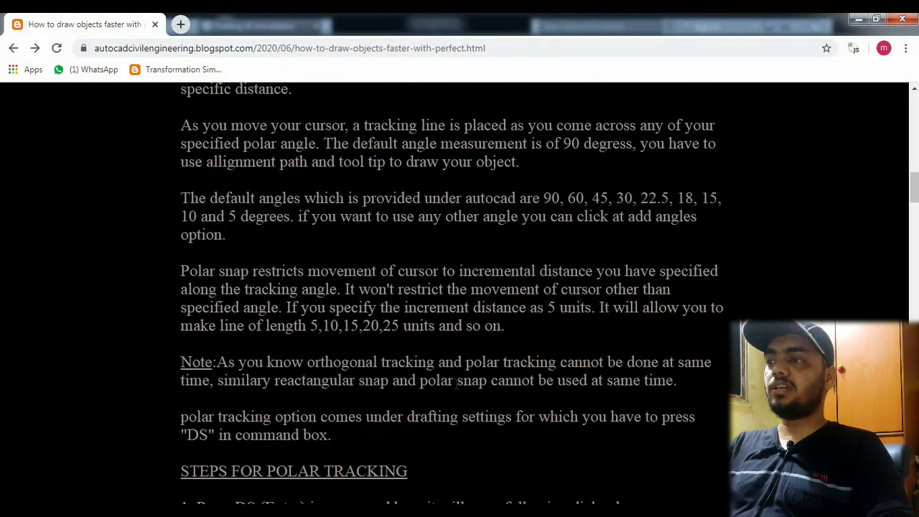
{"action": "scroll", "coordinate": [457, 383], "scroll_direction": "down", "scroll_amount": 1}
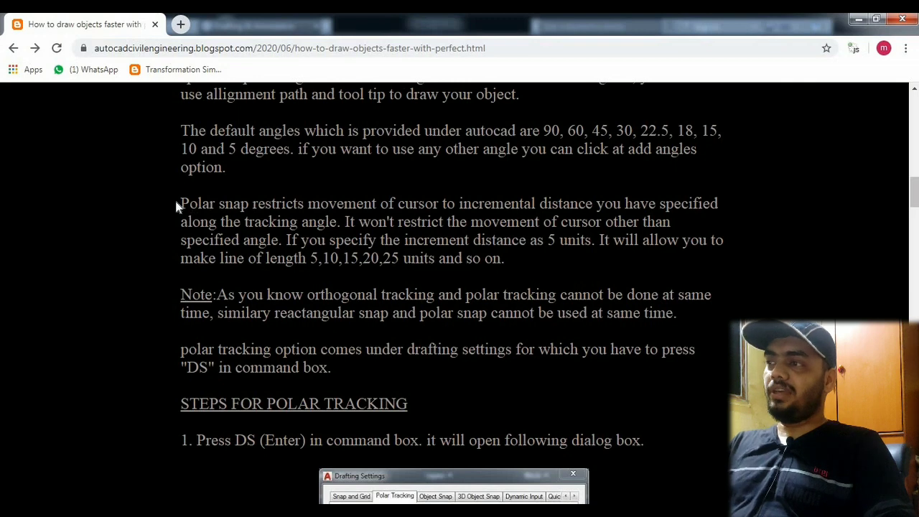
{"action": "left_click_drag", "start_coordinate": [181, 204], "coordinate": [249, 204]}
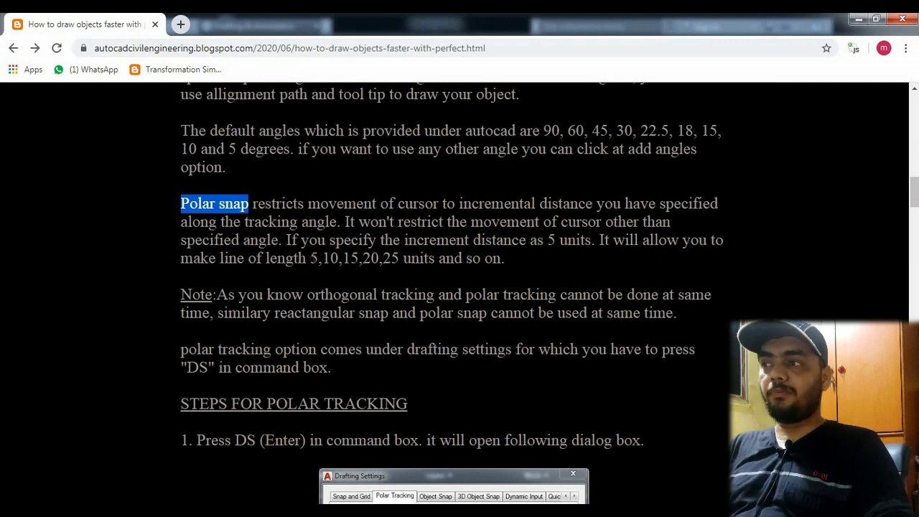
{"action": "left_click_drag", "start_coordinate": [310, 258], "coordinate": [318, 258]}
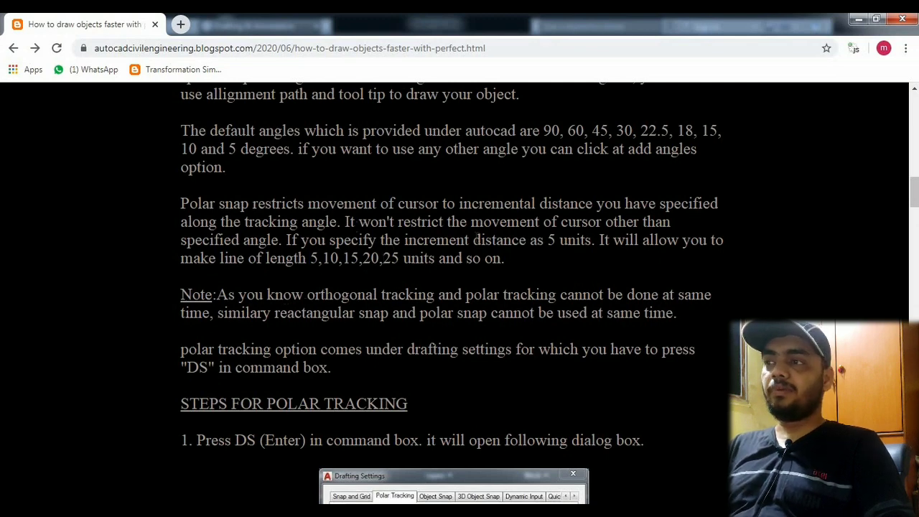
{"action": "left_click_drag", "start_coordinate": [474, 240], "coordinate": [592, 240]}
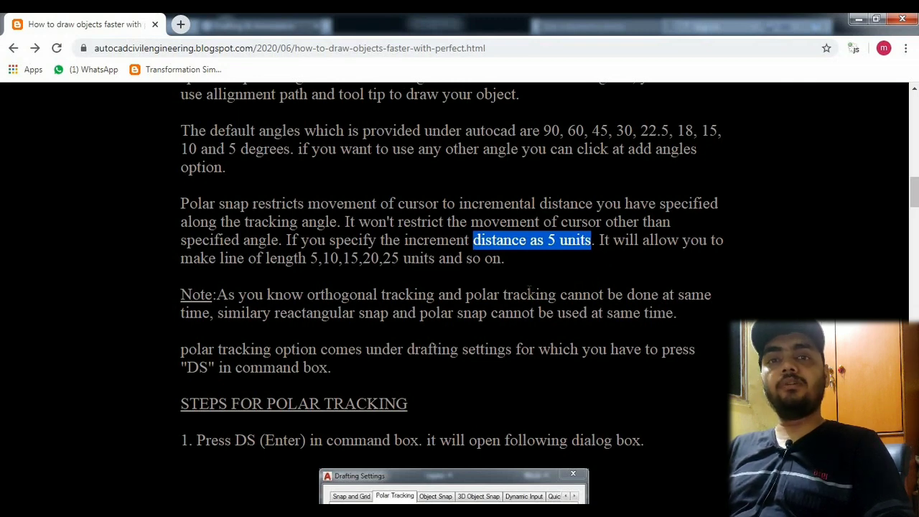
{"action": "left_click", "coordinate": [533, 257]}
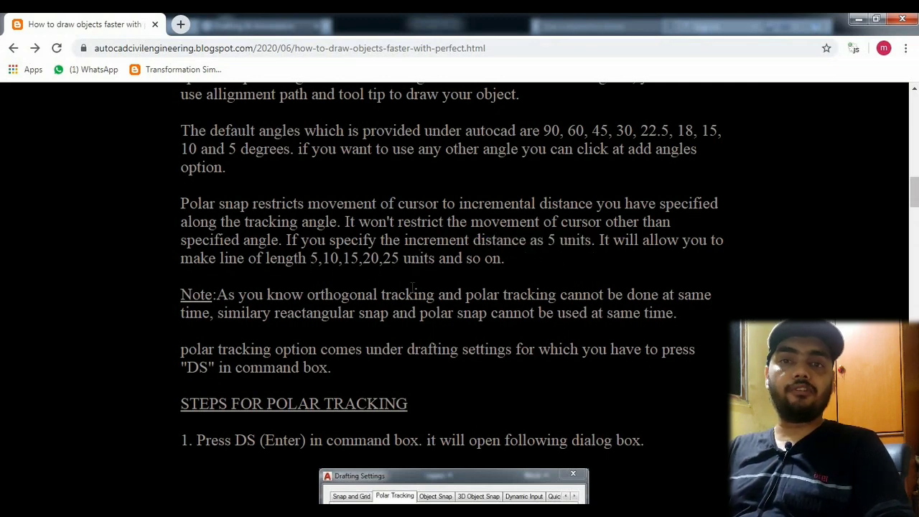
Return to AutoCAD and show Drafting Settings' Snap and Grid tab with PolarSnap at distance 10
{"action": "key", "text": "alt+Tab"}
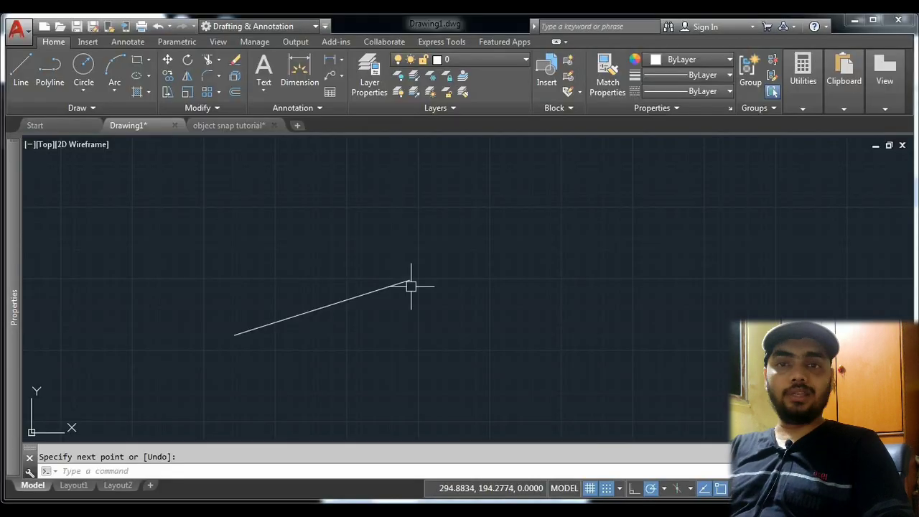
{"action": "type", "text": "ds"}
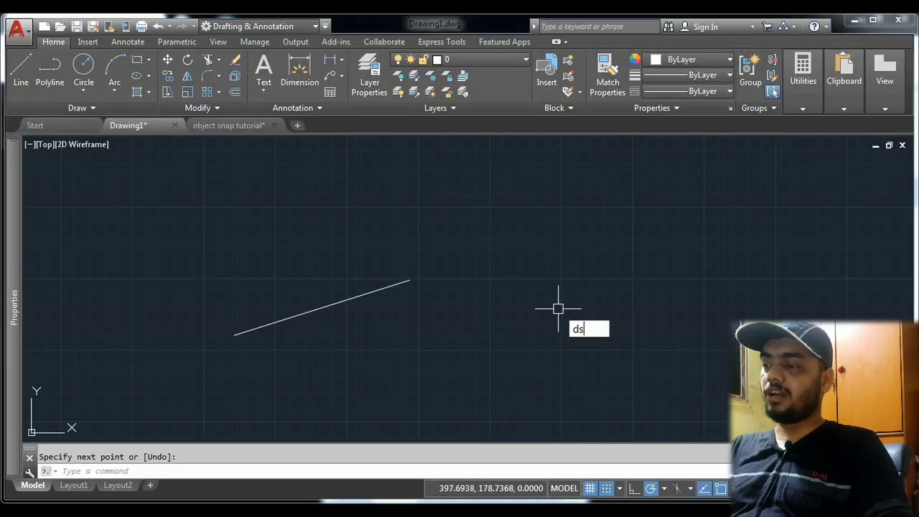
{"action": "key", "text": "Return"}
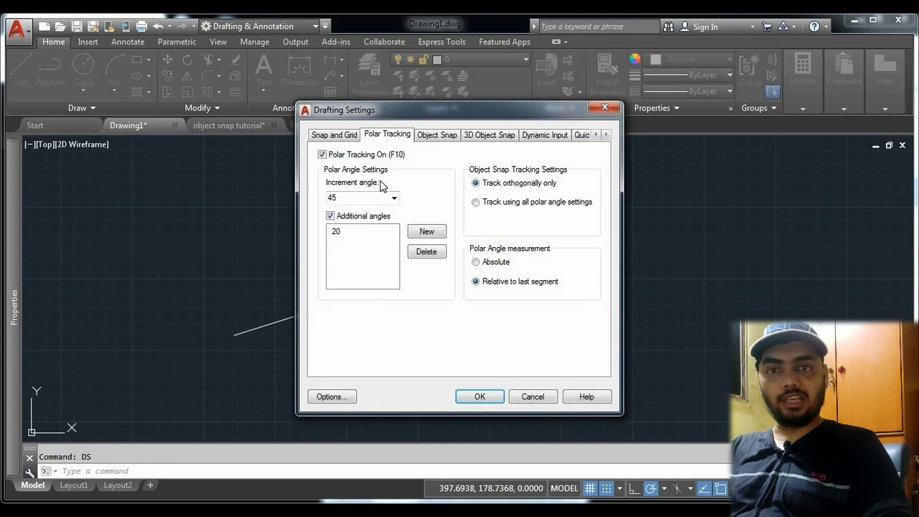
{"action": "left_click", "coordinate": [341, 140]}
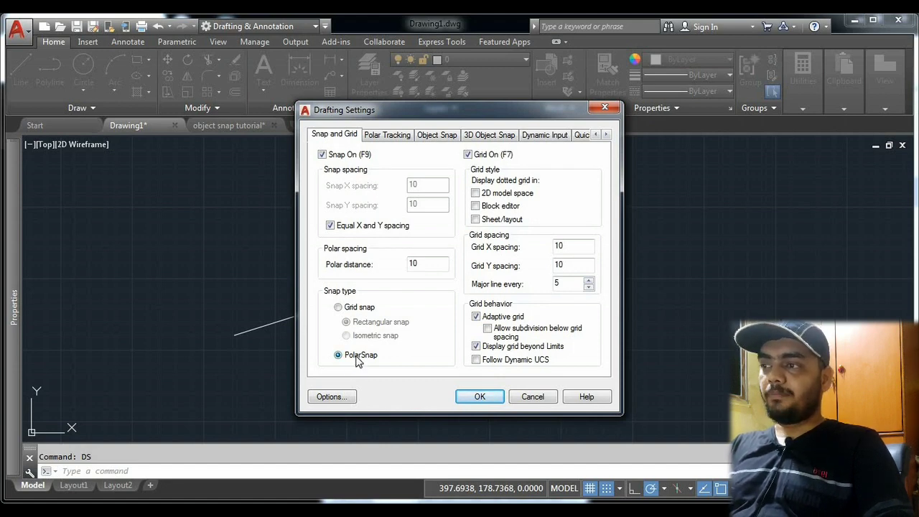
{"action": "mouse_move", "coordinate": [428, 265]}
{"action": "type", "text": "10"}
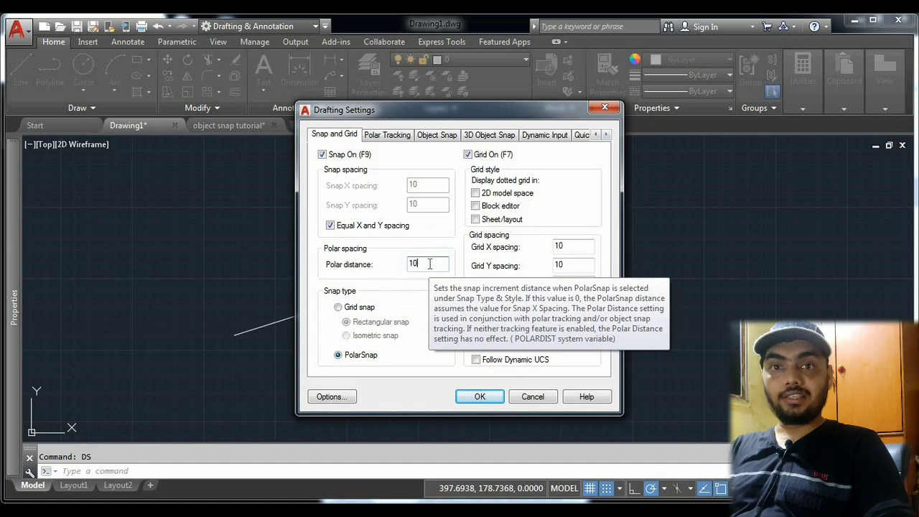
Change the polar snap distance from 10 to 8, leaving PolarSnap as the snap type
{"action": "left_click", "coordinate": [430, 264]}
{"action": "key", "text": "BackSpace"}
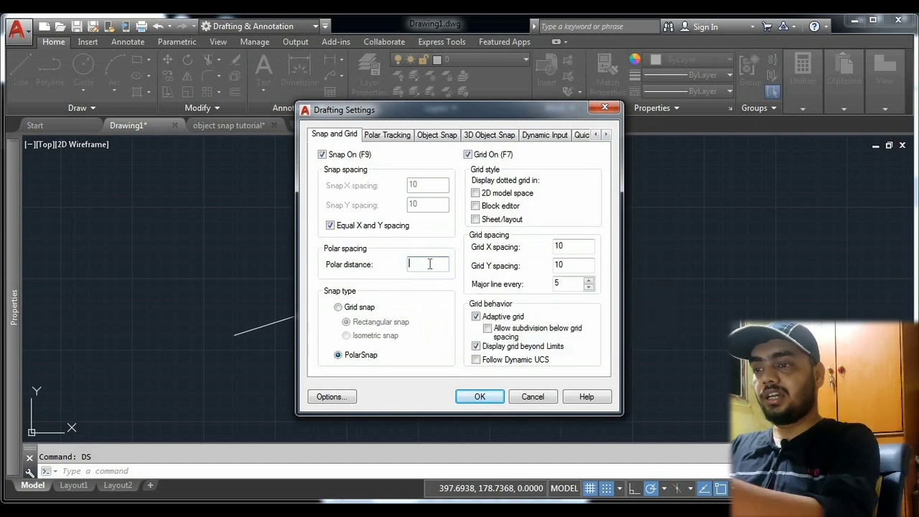
{"action": "key", "text": "BackSpace"}
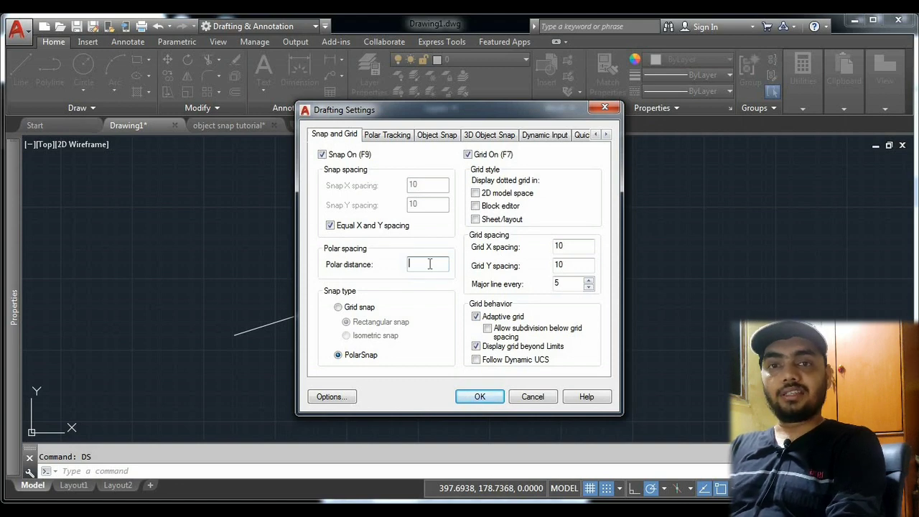
{"action": "type", "text": "8"}
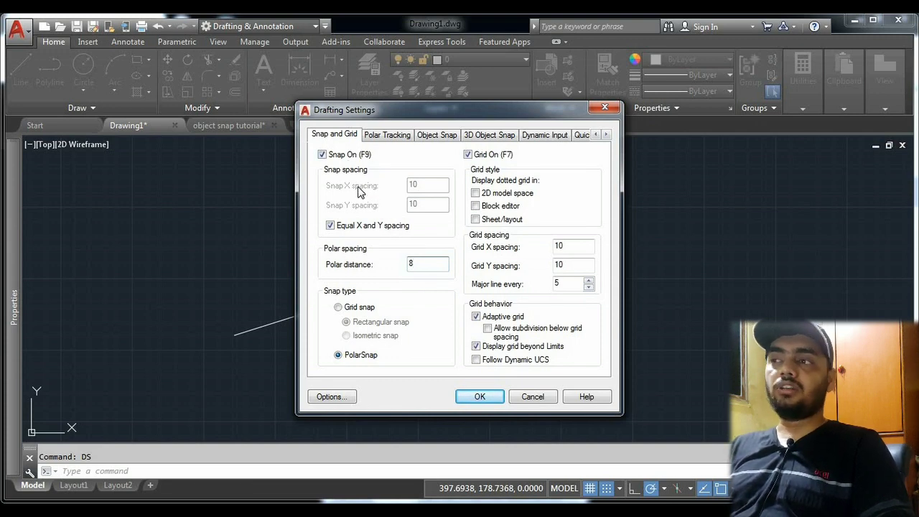
{"action": "left_click", "coordinate": [339, 308]}
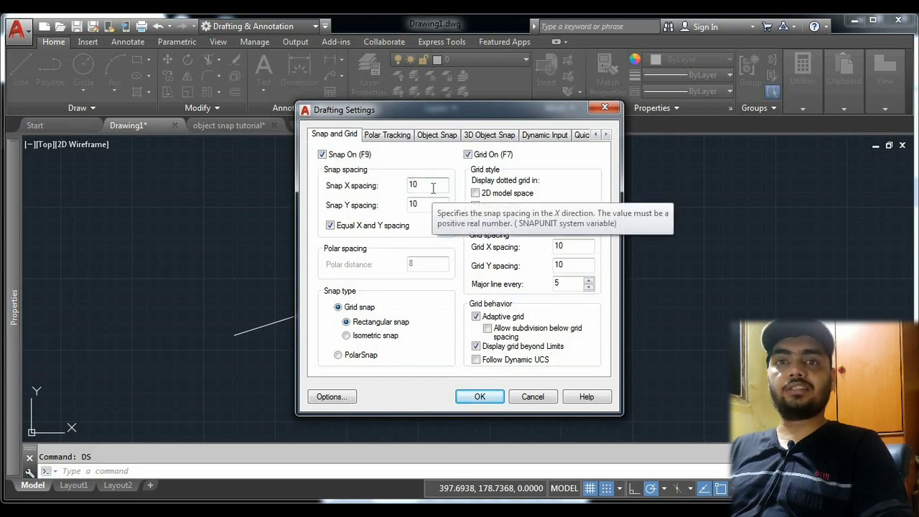
{"action": "left_click", "coordinate": [359, 356]}
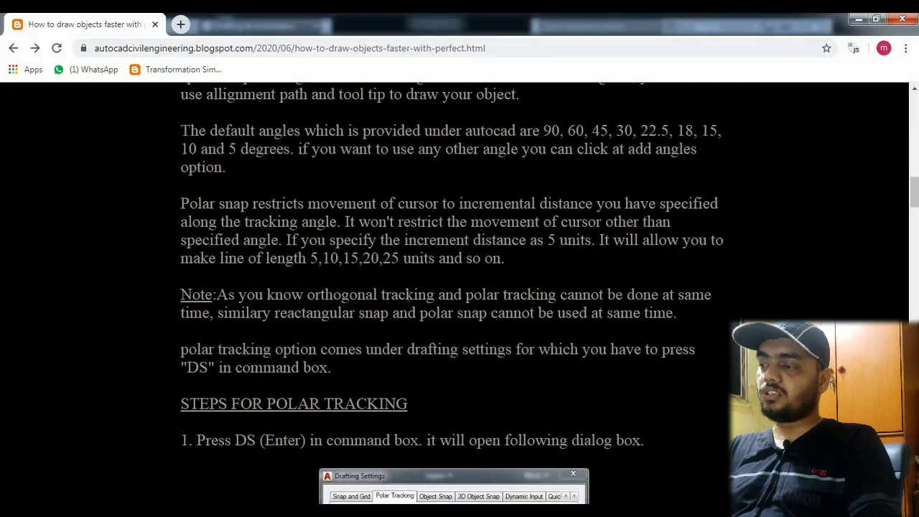
Scroll back and forth through the blog's Polar Tracking and tips sections, then return to AutoCAD
{"action": "scroll", "coordinate": [409, 297], "scroll_direction": "down", "scroll_amount": 4}
{"action": "scroll", "coordinate": [410, 297], "scroll_direction": "down", "scroll_amount": 4}
{"action": "scroll", "coordinate": [409, 297], "scroll_direction": "down", "scroll_amount": 5}
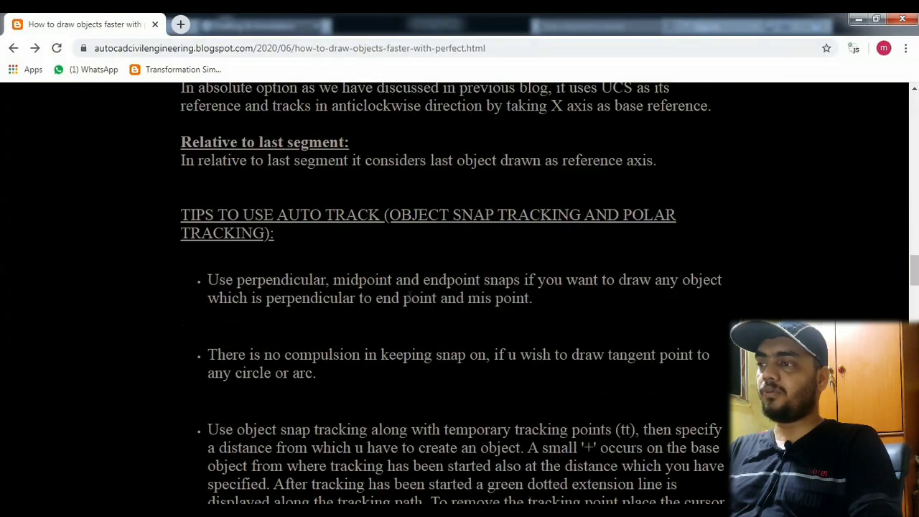
{"action": "scroll", "coordinate": [411, 298], "scroll_direction": "up", "scroll_amount": 2}
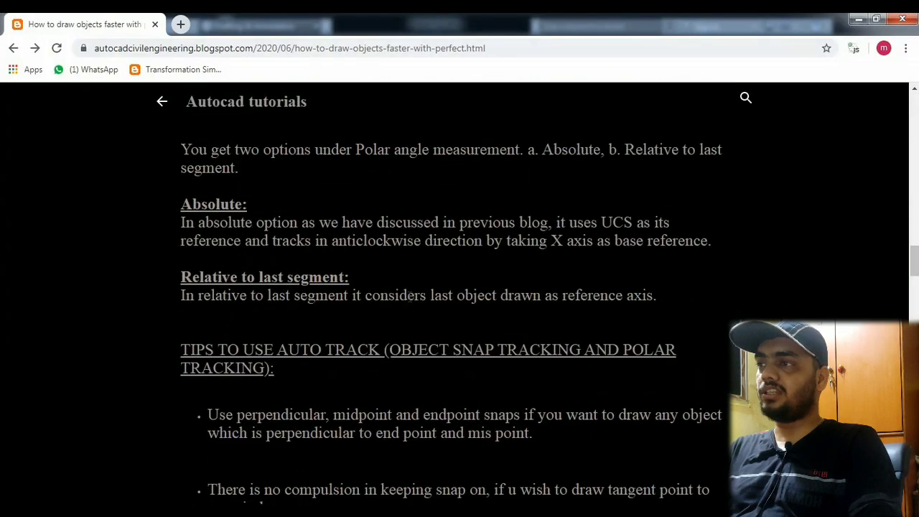
{"action": "scroll", "coordinate": [409, 297], "scroll_direction": "up", "scroll_amount": 1}
{"action": "scroll", "coordinate": [409, 297], "scroll_direction": "down", "scroll_amount": 3}
{"action": "scroll", "coordinate": [409, 297], "scroll_direction": "down", "scroll_amount": 4}
{"action": "scroll", "coordinate": [409, 297], "scroll_direction": "down", "scroll_amount": 3}
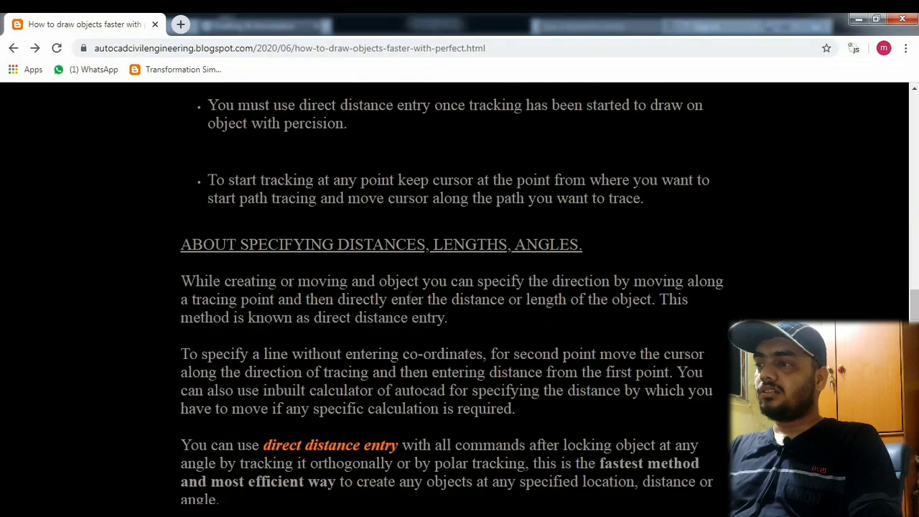
{"action": "scroll", "coordinate": [409, 297], "scroll_direction": "up", "scroll_amount": 1}
{"action": "scroll", "coordinate": [410, 297], "scroll_direction": "up", "scroll_amount": 1}
{"action": "scroll", "coordinate": [410, 297], "scroll_direction": "down", "scroll_amount": 3}
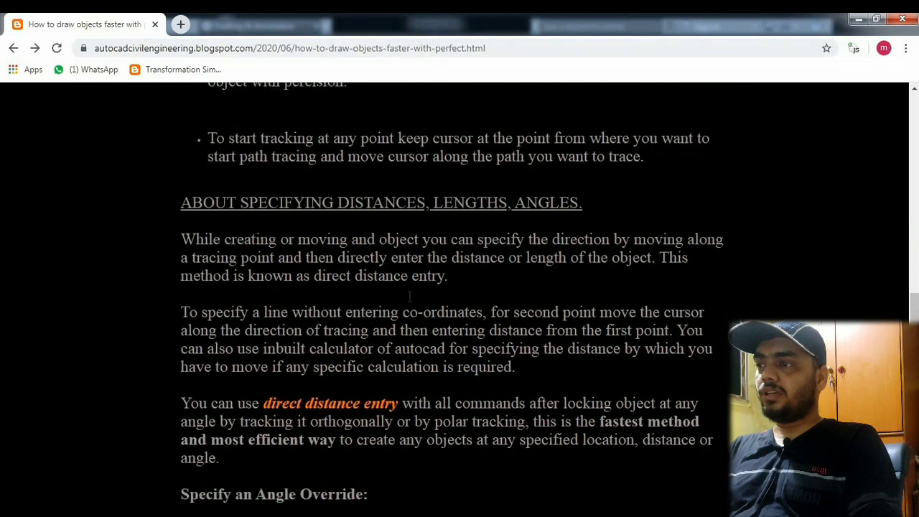
{"action": "scroll", "coordinate": [409, 296], "scroll_direction": "down", "scroll_amount": 5}
{"action": "scroll", "coordinate": [410, 297], "scroll_direction": "down", "scroll_amount": 4}
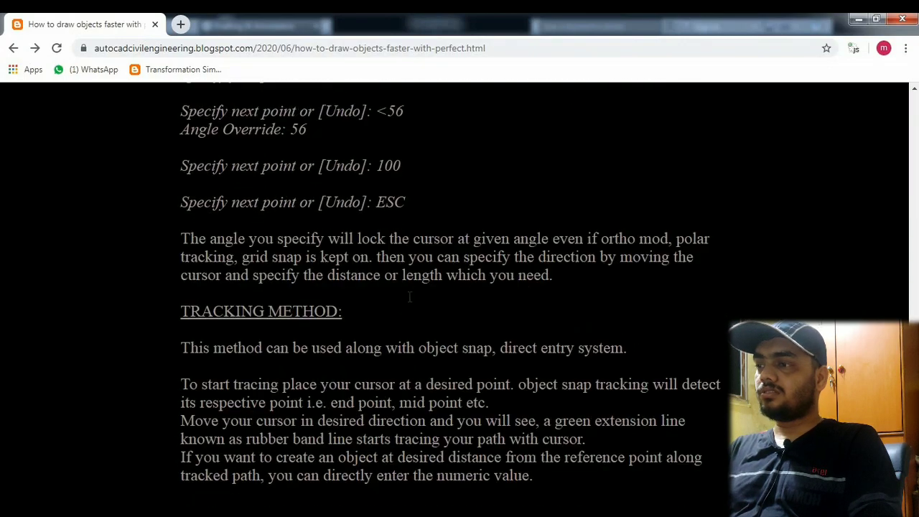
{"action": "scroll", "coordinate": [409, 297], "scroll_direction": "up", "scroll_amount": 1}
{"action": "scroll", "coordinate": [410, 297], "scroll_direction": "up", "scroll_amount": 8}
{"action": "scroll", "coordinate": [410, 296], "scroll_direction": "up", "scroll_amount": 5}
{"action": "scroll", "coordinate": [410, 296], "scroll_direction": "up", "scroll_amount": 5}
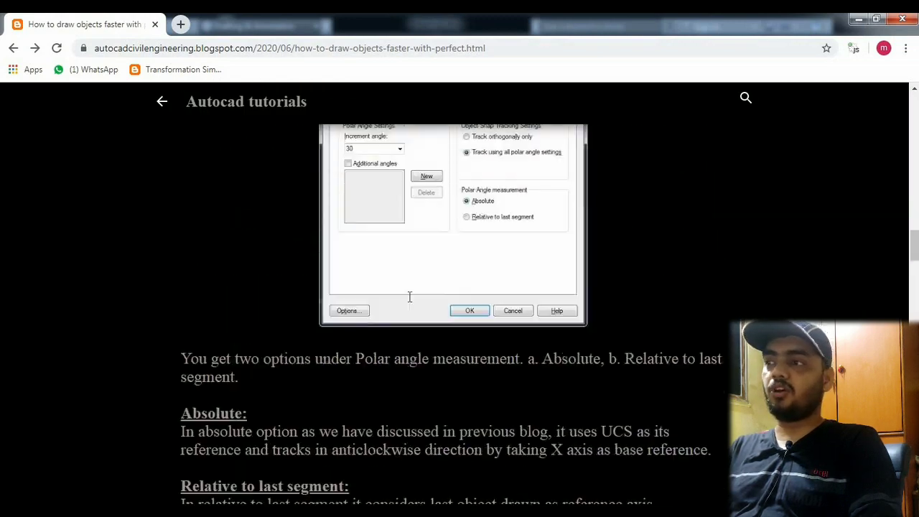
{"action": "key", "text": "alt+Tab"}
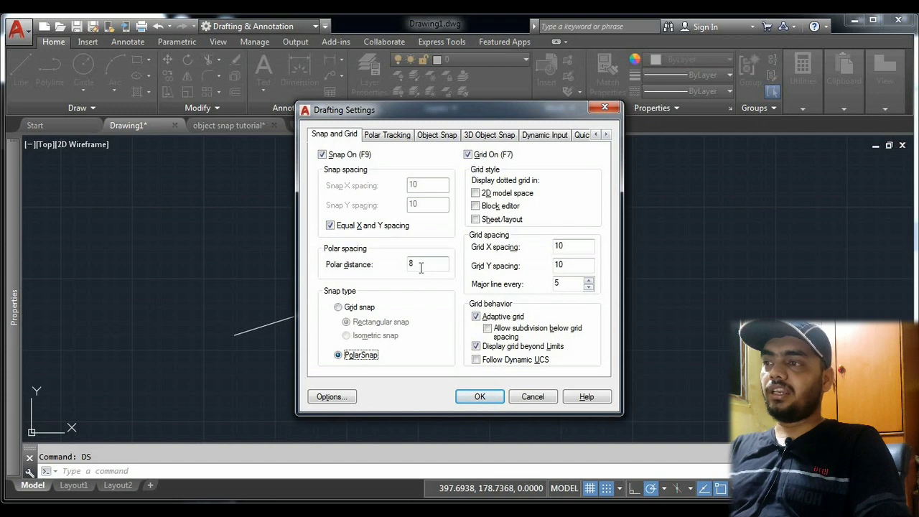
Set polar tracking to Absolute with a 30° increment and delete the 20° additional angle
{"action": "left_click", "coordinate": [394, 140]}
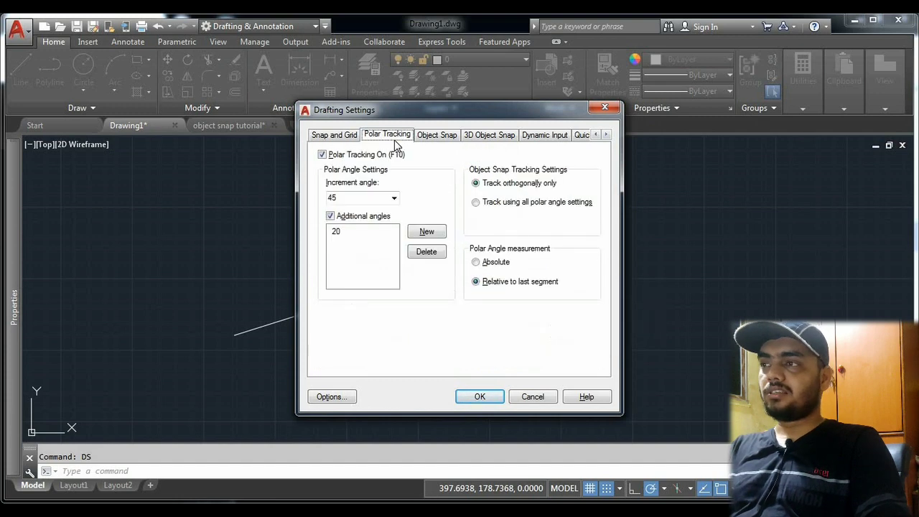
{"action": "left_click", "coordinate": [477, 263]}
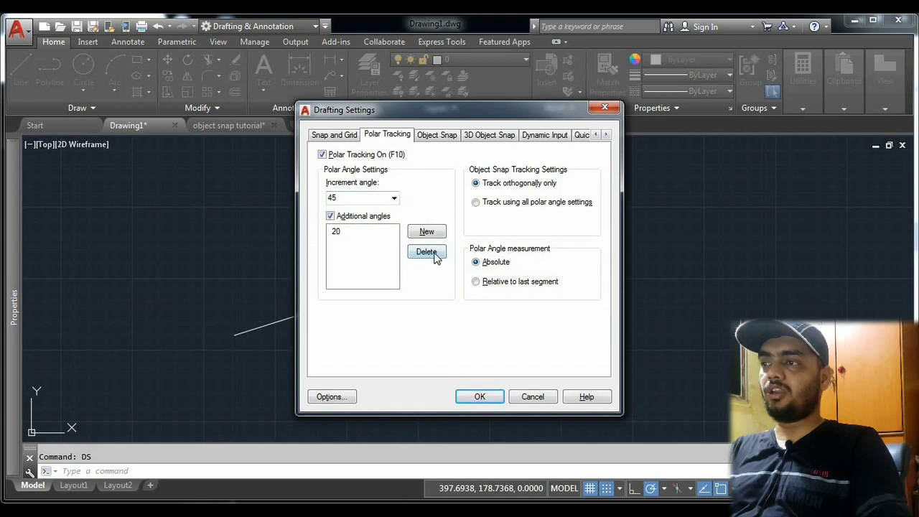
{"action": "left_click", "coordinate": [336, 232]}
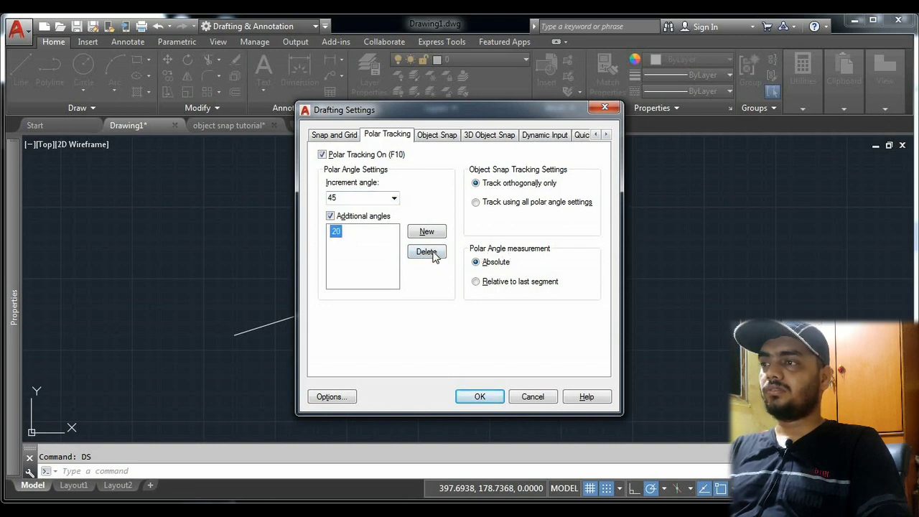
{"action": "left_click", "coordinate": [434, 253]}
{"action": "left_click", "coordinate": [393, 200]}
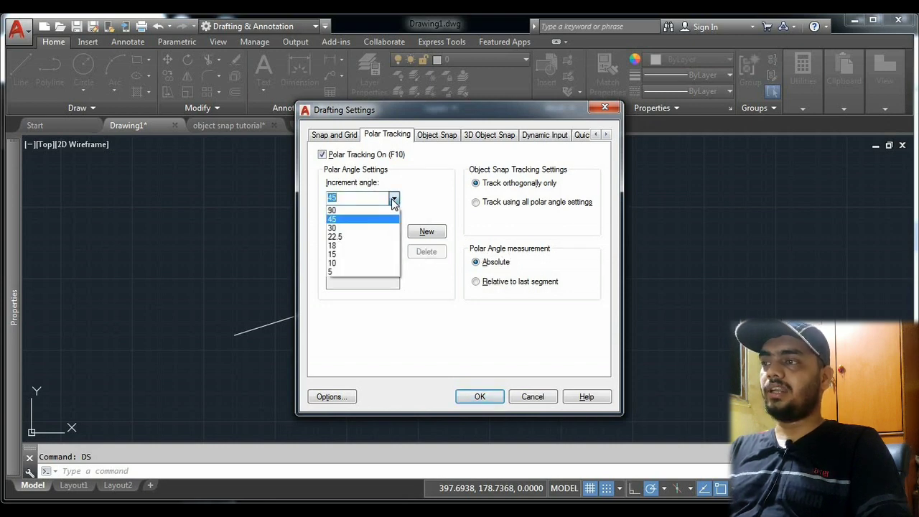
{"action": "left_click", "coordinate": [362, 228]}
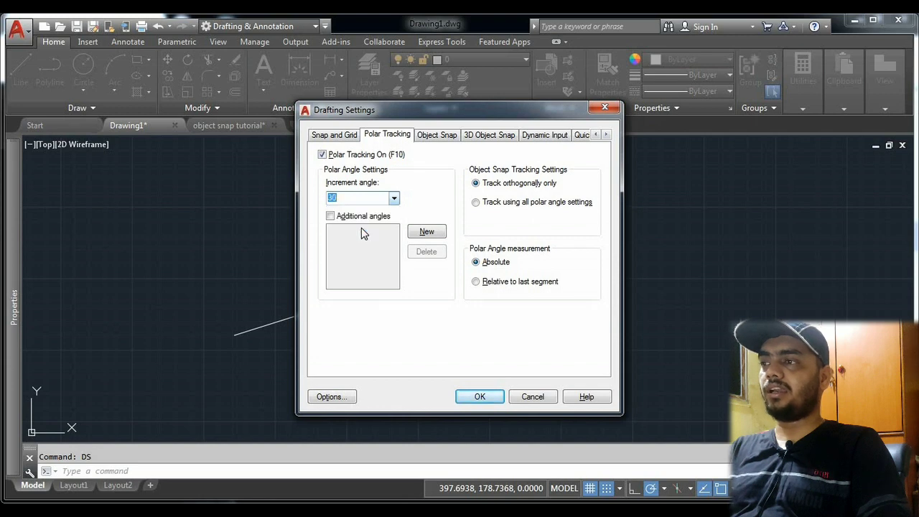
{"action": "left_click", "coordinate": [480, 397]}
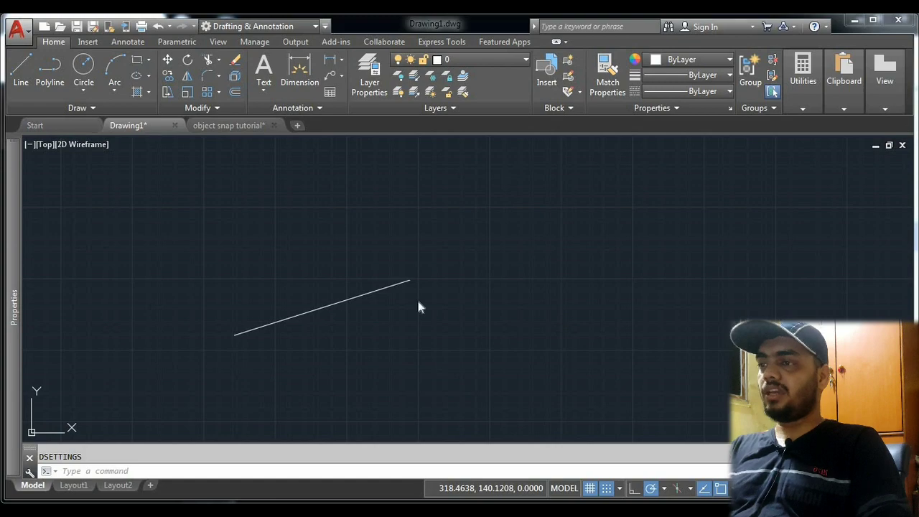
Reopen Drafting Settings with DS to verify the polar settings, then close it
{"action": "type", "text": "DS"}
{"action": "key", "text": "Return"}
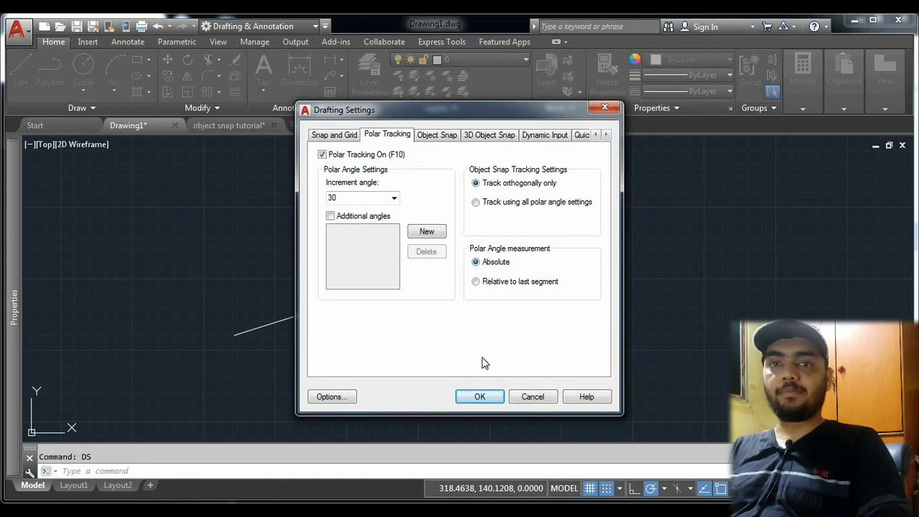
{"action": "left_click", "coordinate": [480, 399]}
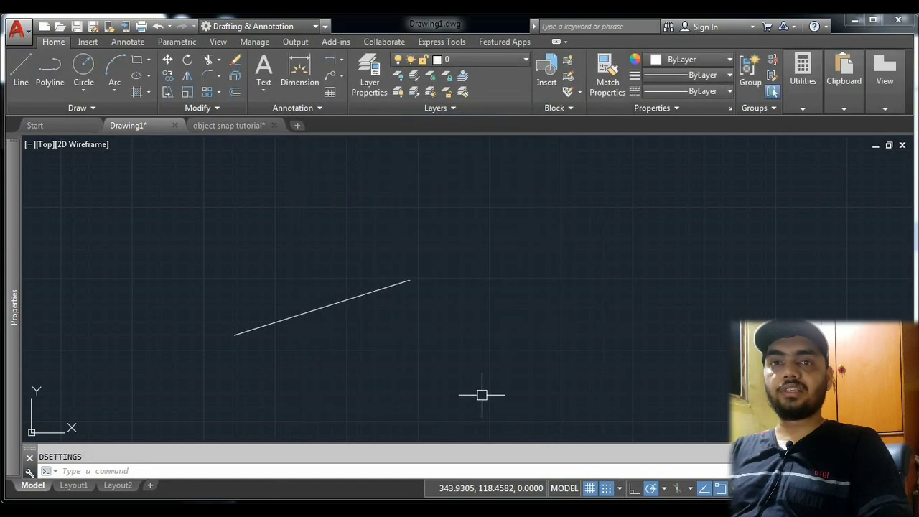
Start a line, preview an 80-unit segment on the 30° track, cancel it, and return to the blog
{"action": "type", "text": "l"}
{"action": "key", "text": "Return"}
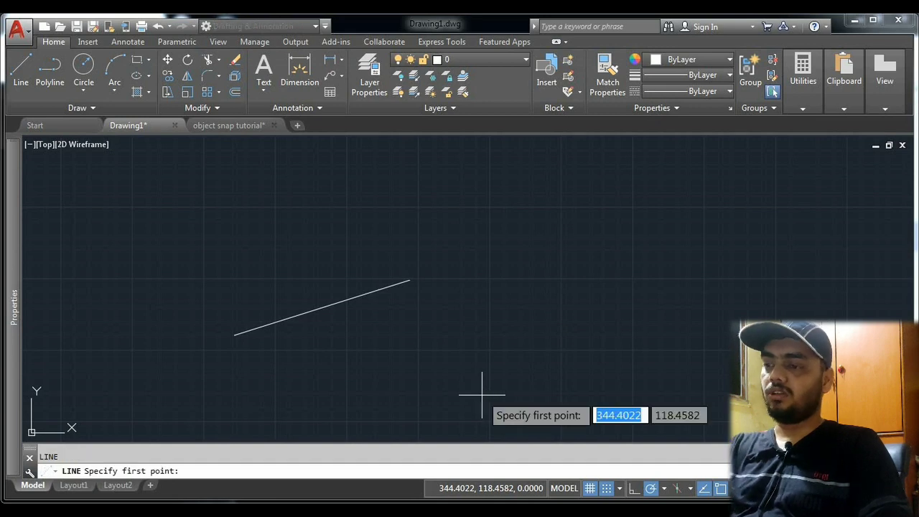
{"action": "left_click", "coordinate": [500, 350]}
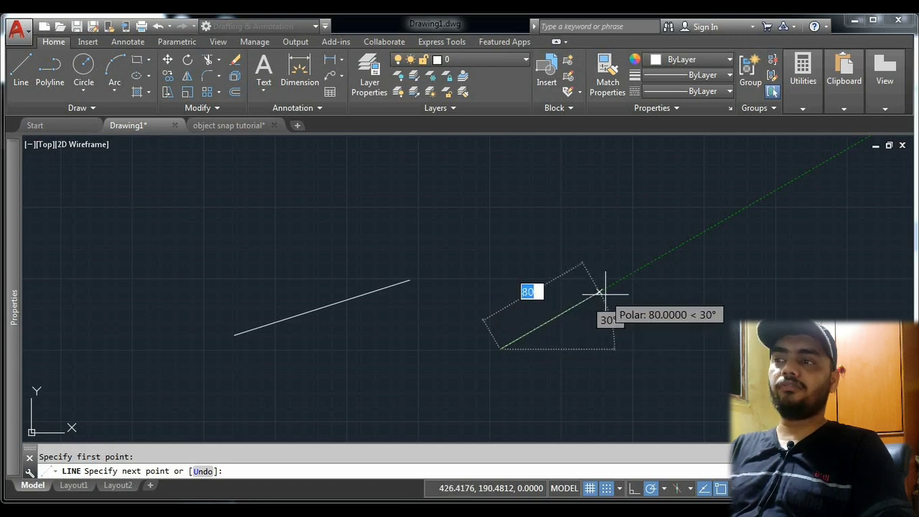
{"action": "key", "text": "Escape"}
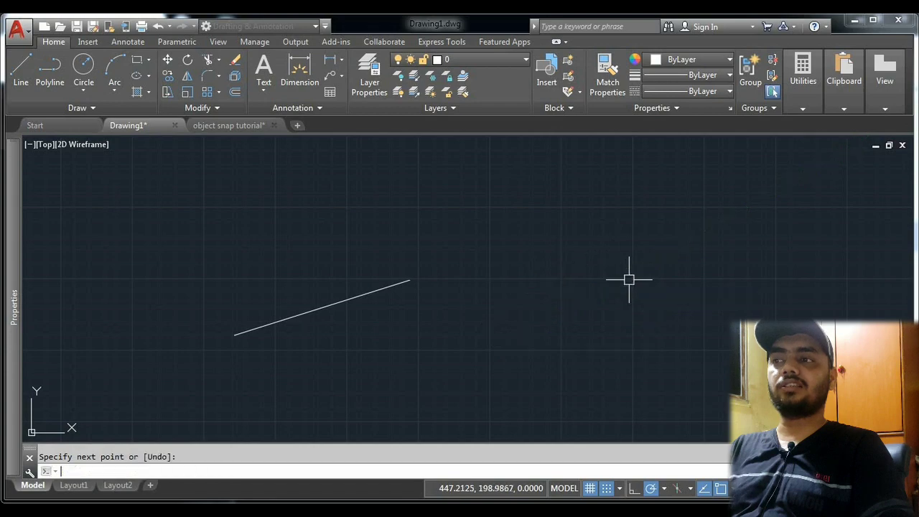
{"action": "key", "text": "alt+Tab"}
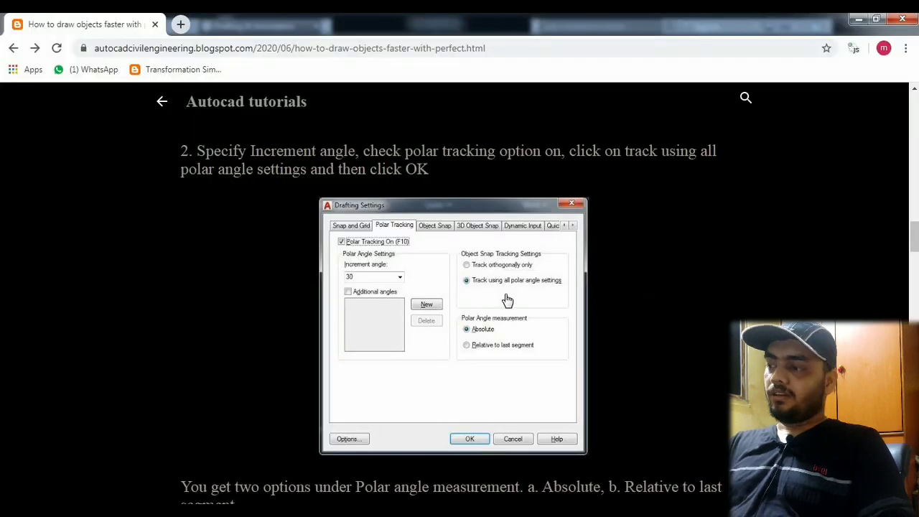
Highlight the blog's Absolute measurement explanation for emphasis, then clear the selection
{"action": "scroll", "coordinate": [252, 288], "scroll_direction": "down", "scroll_amount": 2}
{"action": "scroll", "coordinate": [252, 288], "scroll_direction": "down", "scroll_amount": 2}
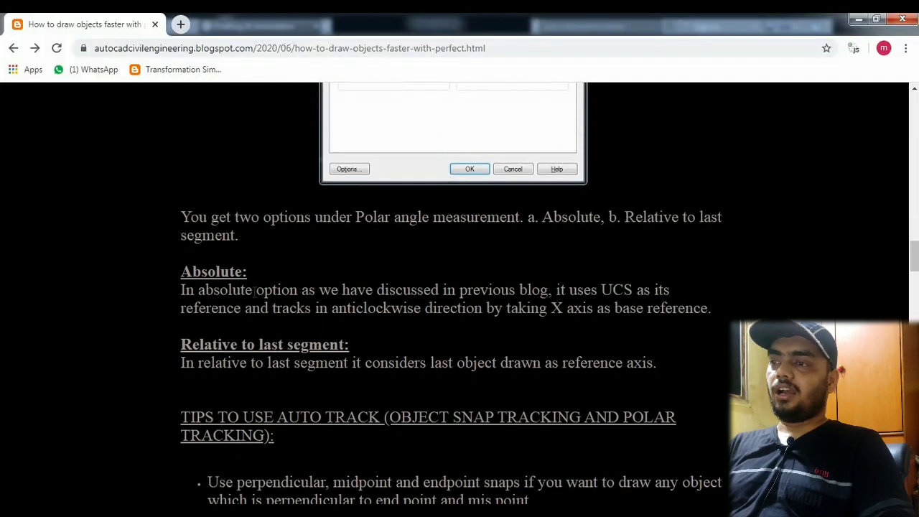
{"action": "scroll", "coordinate": [254, 290], "scroll_direction": "down", "scroll_amount": 2}
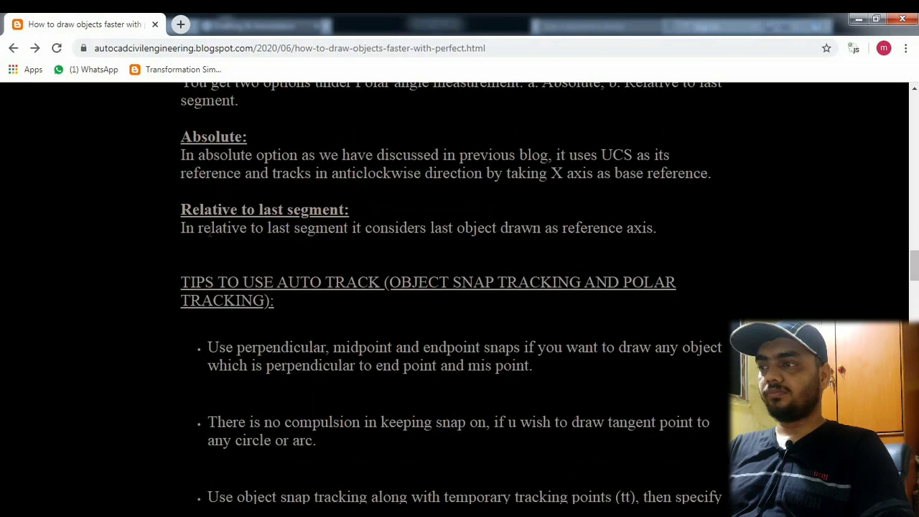
{"action": "scroll", "coordinate": [169, 281], "scroll_direction": "up", "scroll_amount": 2}
{"action": "left_click_drag", "start_coordinate": [181, 267], "coordinate": [339, 346]}
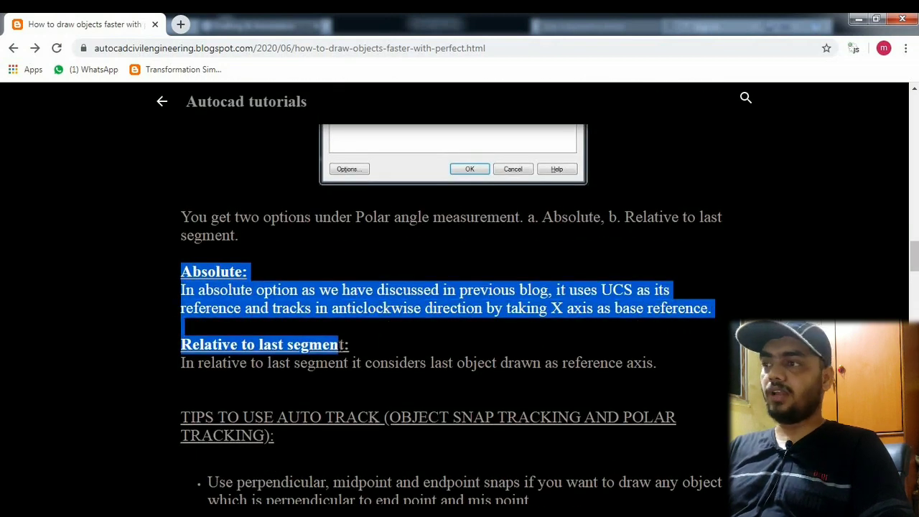
{"action": "scroll", "coordinate": [337, 341], "scroll_direction": "down", "scroll_amount": 2}
{"action": "scroll", "coordinate": [337, 341], "scroll_direction": "down", "scroll_amount": 1}
{"action": "left_click", "coordinate": [285, 238]}
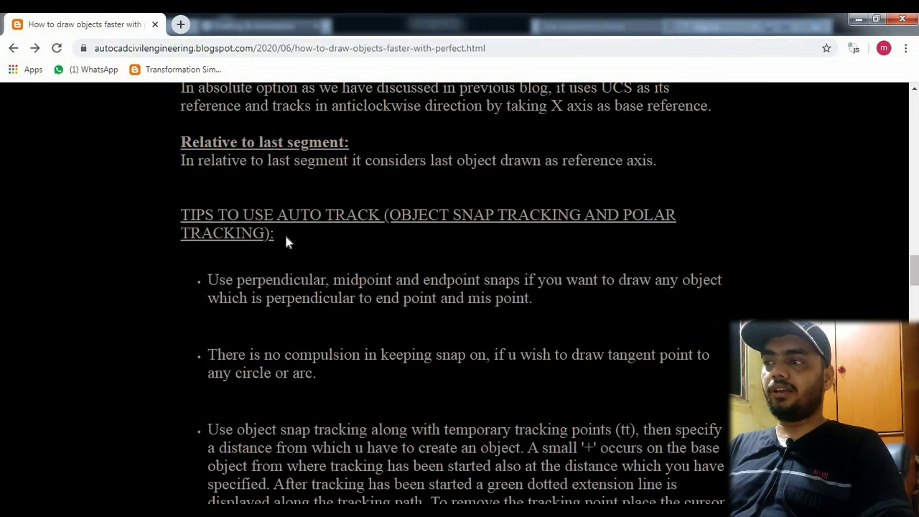
Scroll down to the tracking tips and highlight 'direct distance entry'
{"action": "scroll", "coordinate": [285, 237], "scroll_direction": "down", "scroll_amount": 2}
{"action": "scroll", "coordinate": [288, 238], "scroll_direction": "down", "scroll_amount": 1}
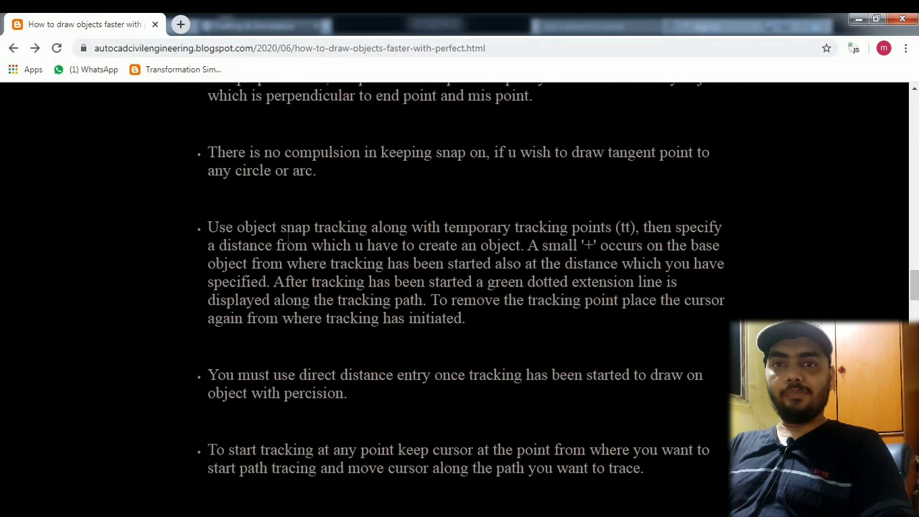
{"action": "scroll", "coordinate": [287, 238], "scroll_direction": "down", "scroll_amount": 1}
{"action": "scroll", "coordinate": [287, 238], "scroll_direction": "down", "scroll_amount": 1}
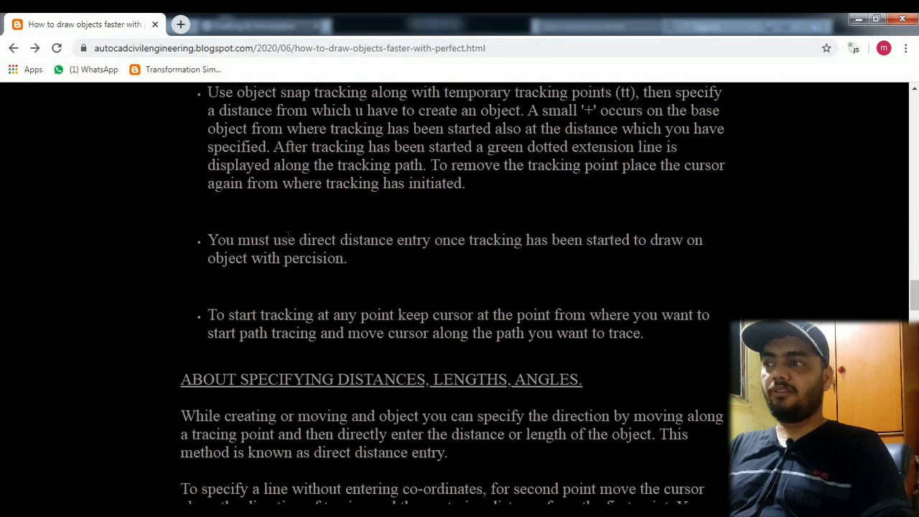
{"action": "scroll", "coordinate": [288, 238], "scroll_direction": "down", "scroll_amount": 1}
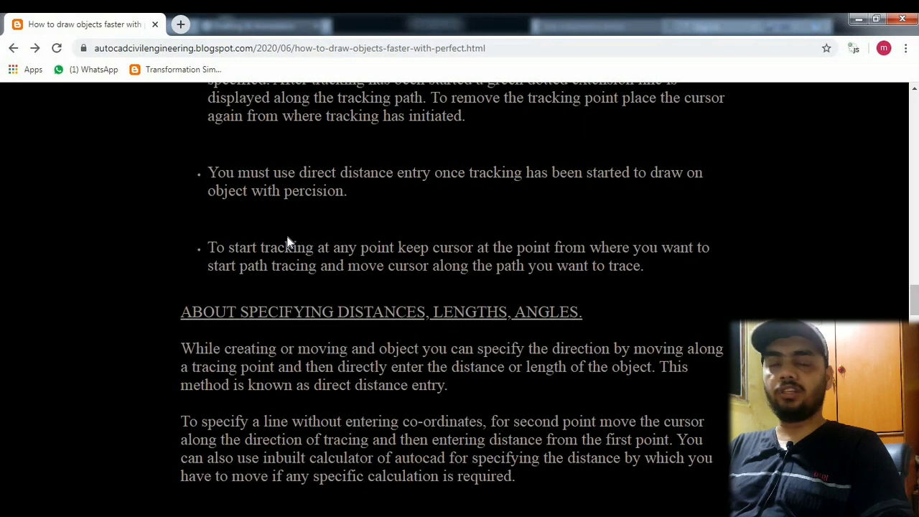
{"action": "left_click_drag", "start_coordinate": [299, 174], "coordinate": [430, 173]}
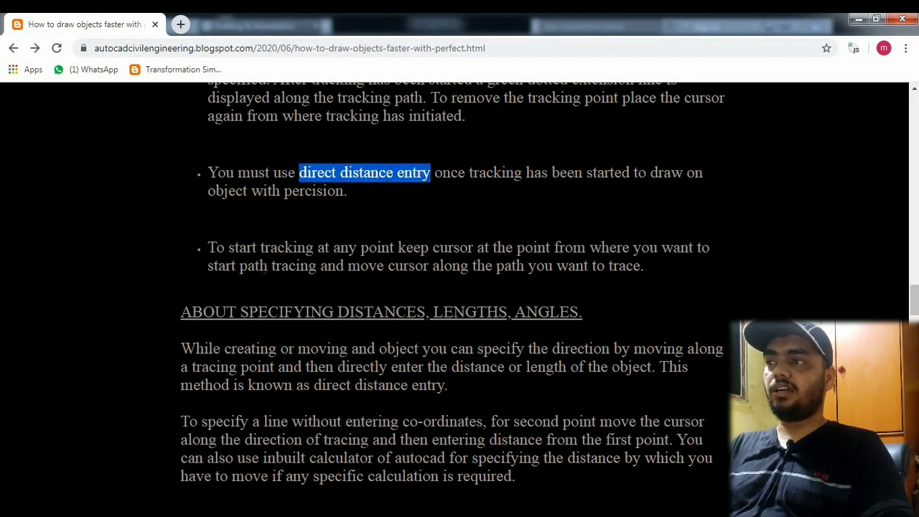
Highlight the blog sentence on setting direction by tracing and typing the object's length
{"action": "scroll", "coordinate": [245, 277], "scroll_direction": "down", "scroll_amount": 2}
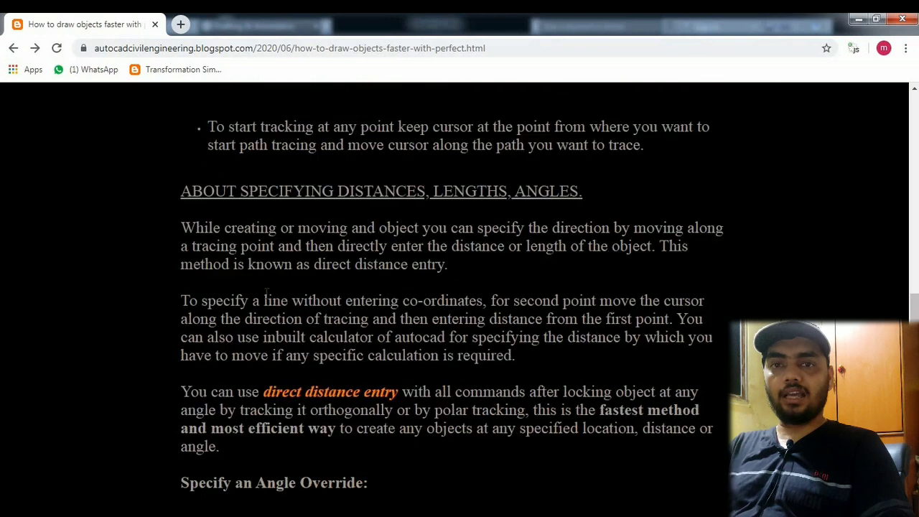
{"action": "scroll", "coordinate": [209, 266], "scroll_direction": "down", "scroll_amount": 1}
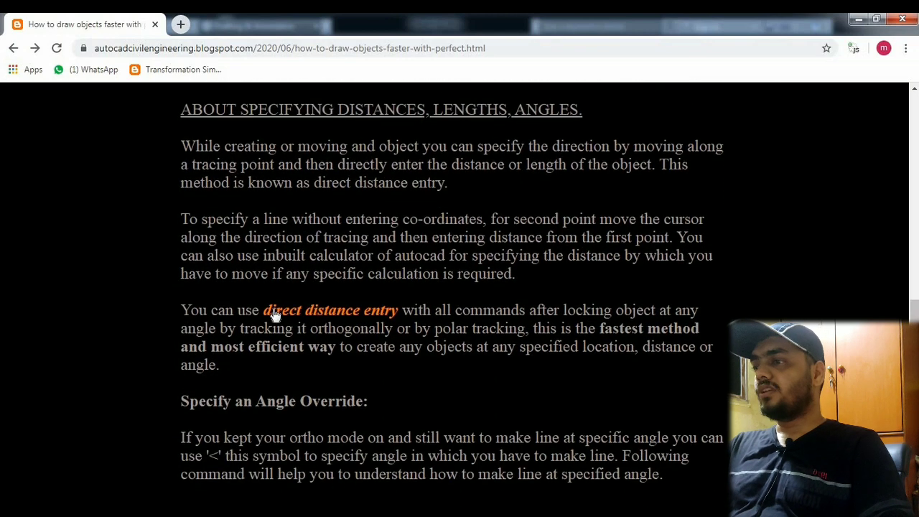
{"action": "scroll", "coordinate": [446, 350], "scroll_direction": "down", "scroll_amount": 1}
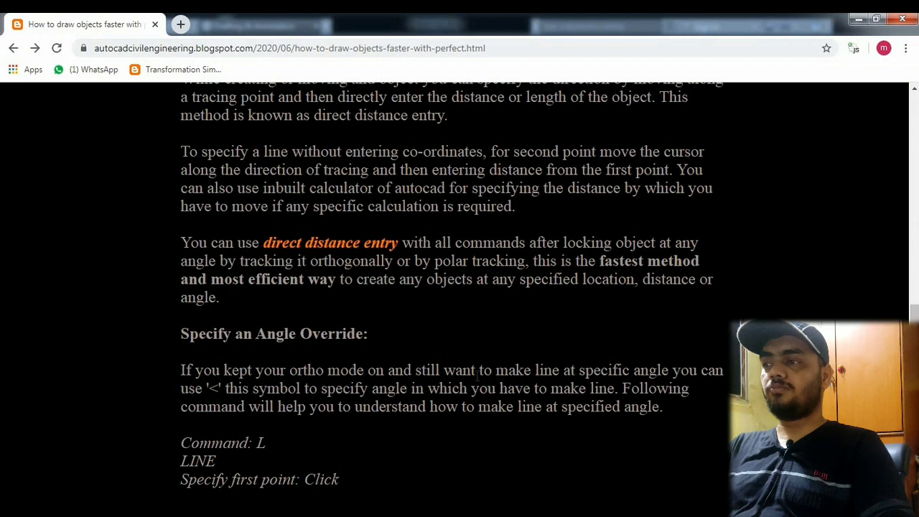
{"action": "scroll", "coordinate": [478, 376], "scroll_direction": "up", "scroll_amount": 1}
{"action": "scroll", "coordinate": [479, 372], "scroll_direction": "up", "scroll_amount": 1}
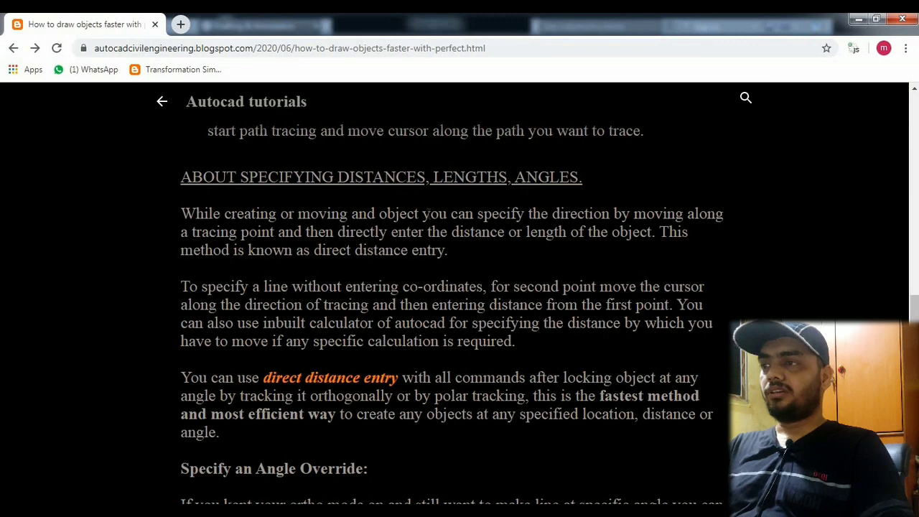
{"action": "mouse_move", "coordinate": [422, 213]}
{"action": "left_mouse_down"}
{"action": "mouse_move", "coordinate": [719, 219]}
{"action": "mouse_move", "coordinate": [641, 232]}
{"action": "mouse_move", "coordinate": [276, 232]}
{"action": "mouse_move", "coordinate": [653, 232]}
{"action": "left_mouse_up"}
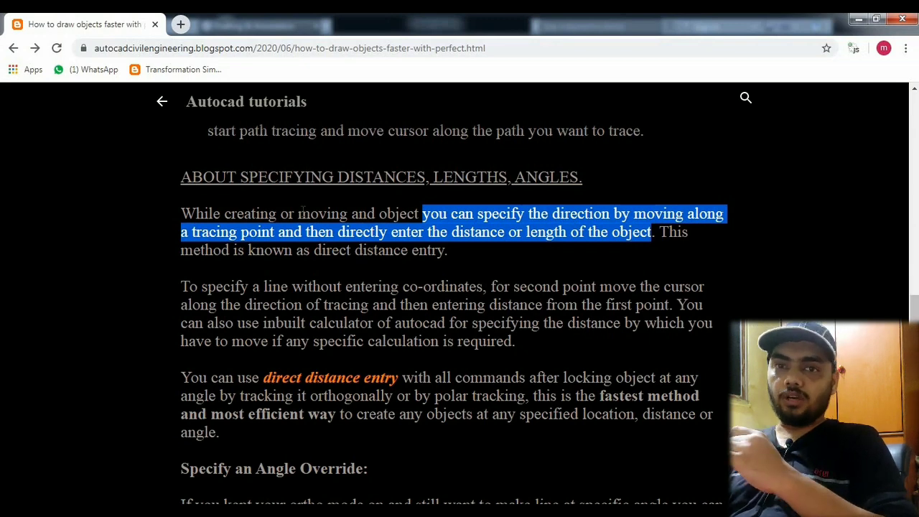
Back in AutoCAD, start a LINE with its first point level with the sloped line's upper endpoint
{"action": "key", "text": "alt+Tab"}
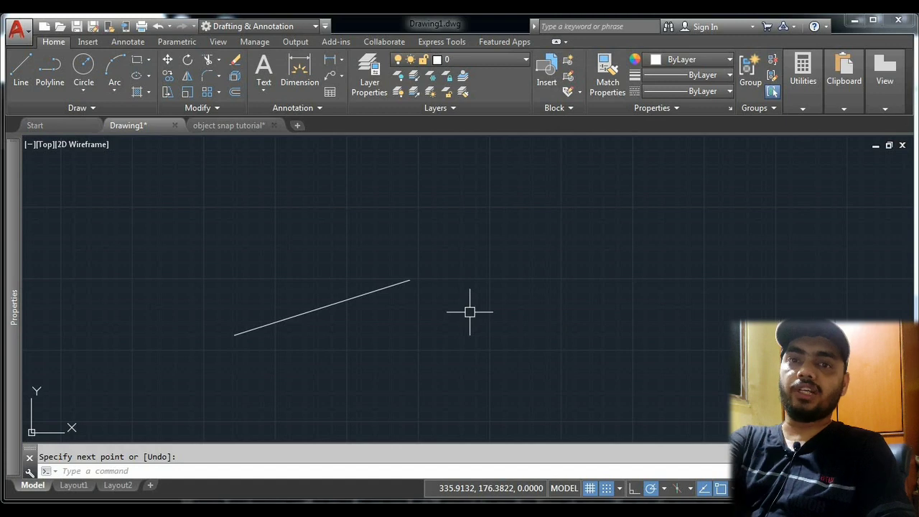
{"action": "type", "text": "l"}
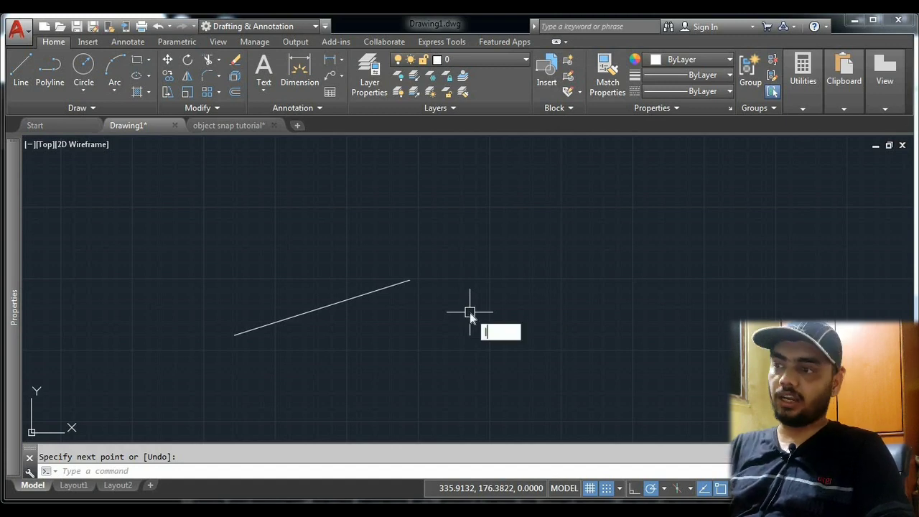
{"action": "key", "text": "Return"}
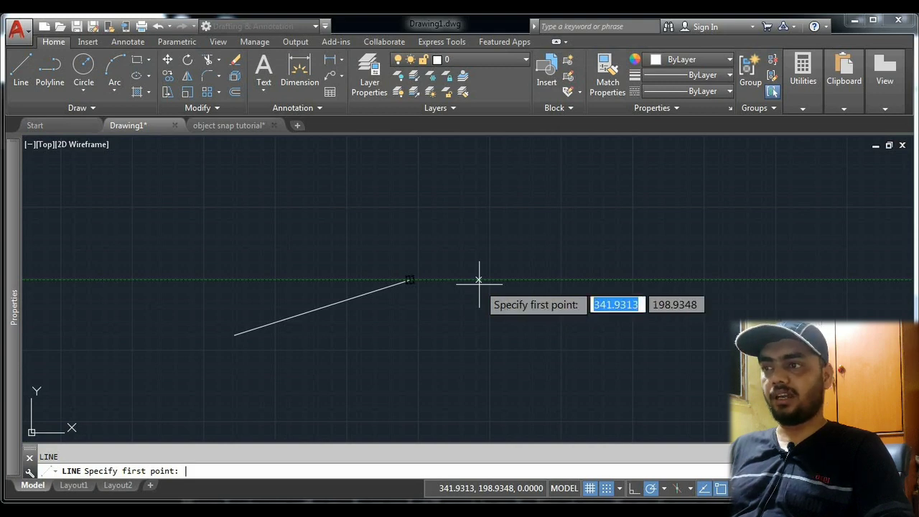
{"action": "left_click", "coordinate": [479, 283]}
Turn off Snap On and Grid On in the Drafting Settings Snap and Grid tab
{"action": "type", "text": "ds"}
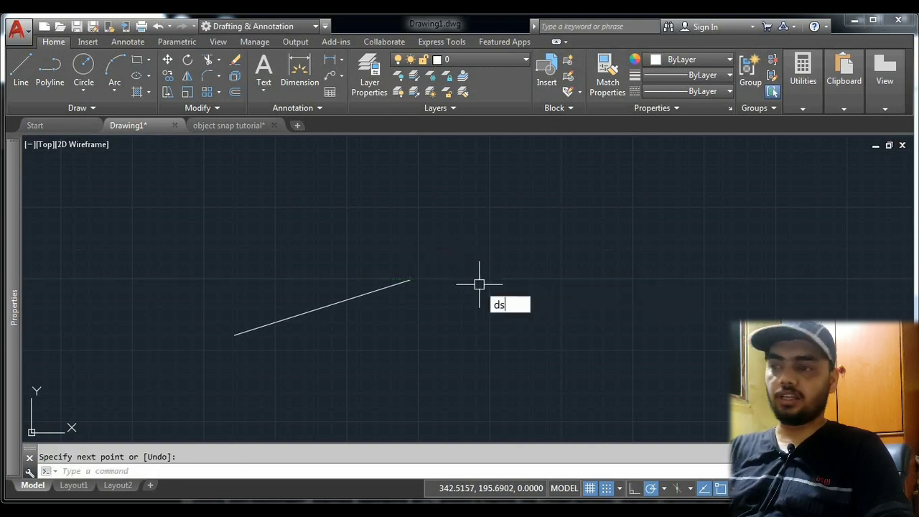
{"action": "key", "text": "Return"}
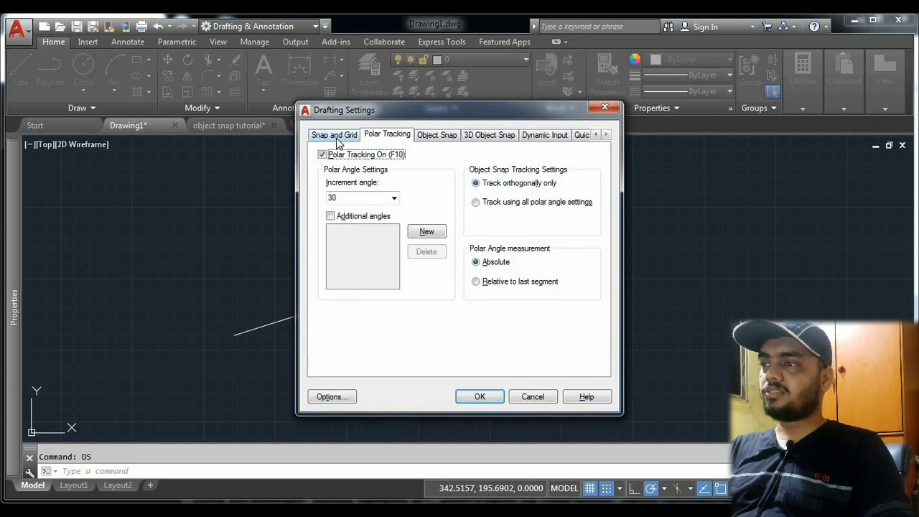
{"action": "left_click", "coordinate": [336, 136]}
{"action": "left_click", "coordinate": [338, 308]}
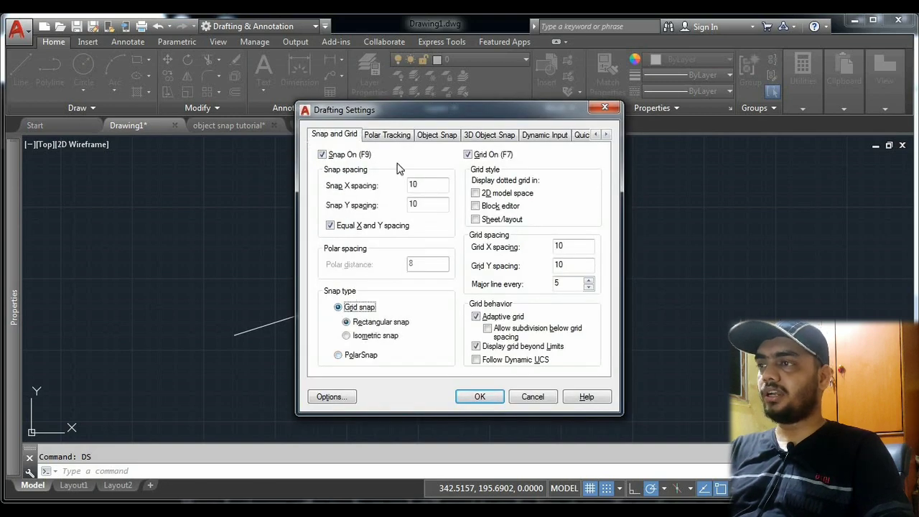
{"action": "left_click", "coordinate": [350, 154]}
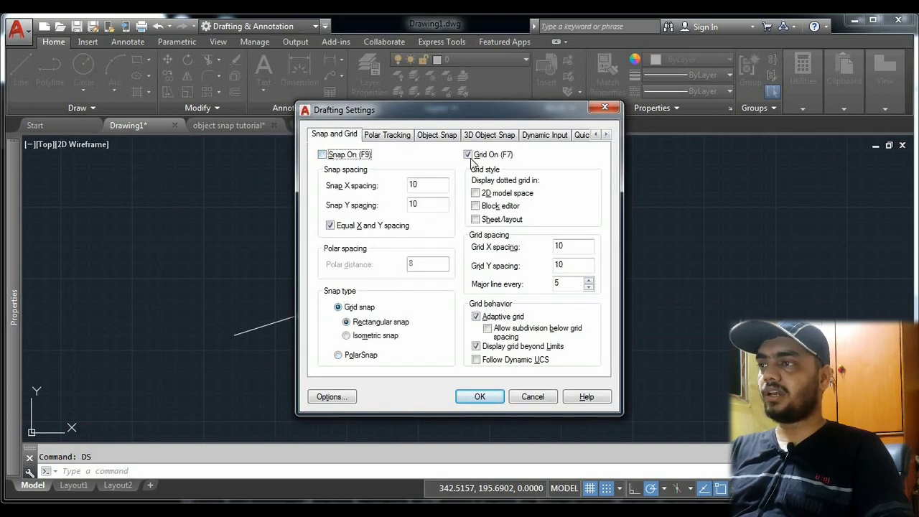
{"action": "left_click", "coordinate": [492, 402]}
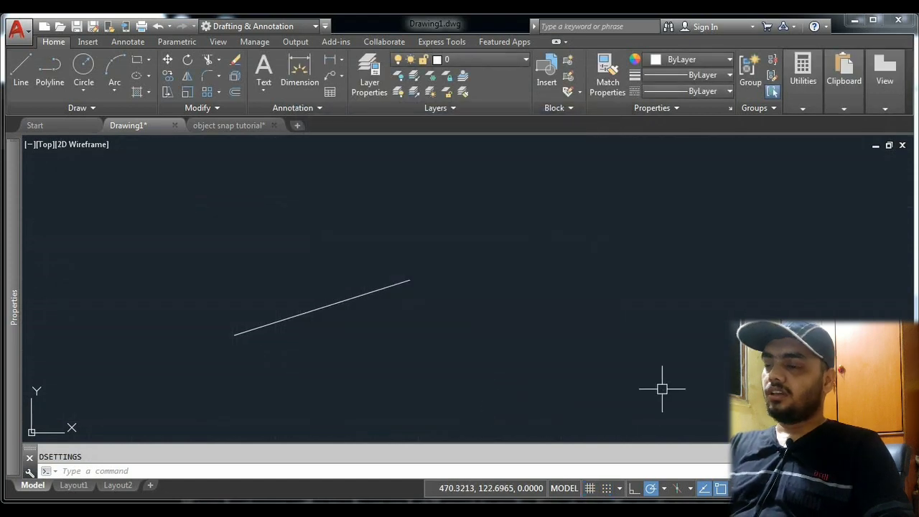
Try a line offset 5 units along tracking, check the blog, then cancel it
{"action": "type", "text": "l"}
{"action": "key", "text": "Return"}
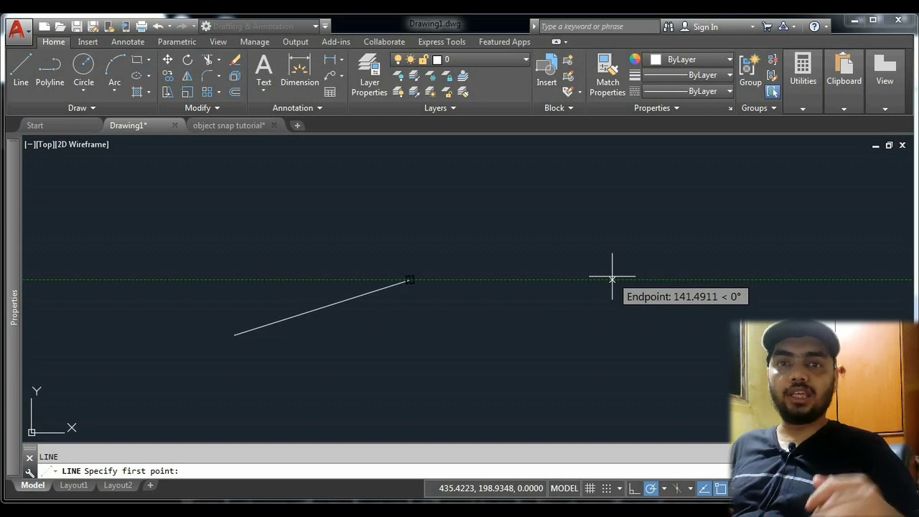
{"action": "type", "text": "5"}
{"action": "key", "text": "Return"}
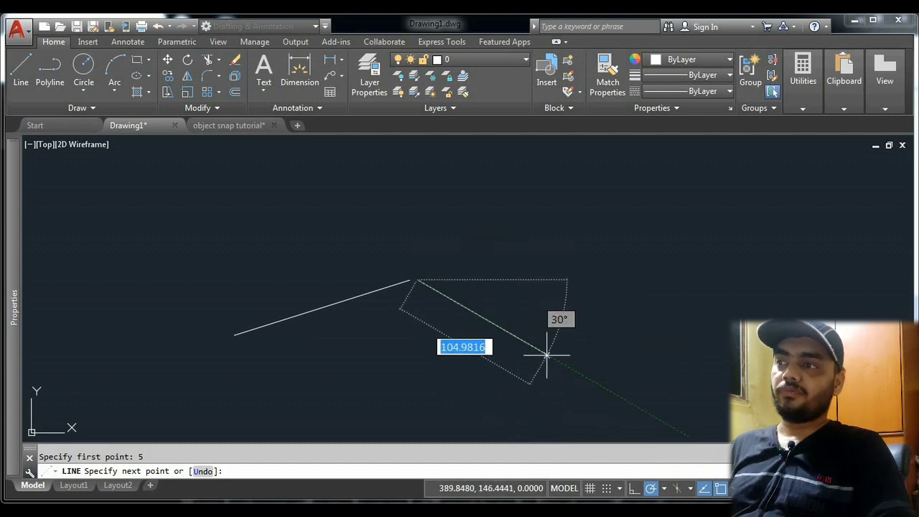
{"action": "key", "text": "alt+Tab"}
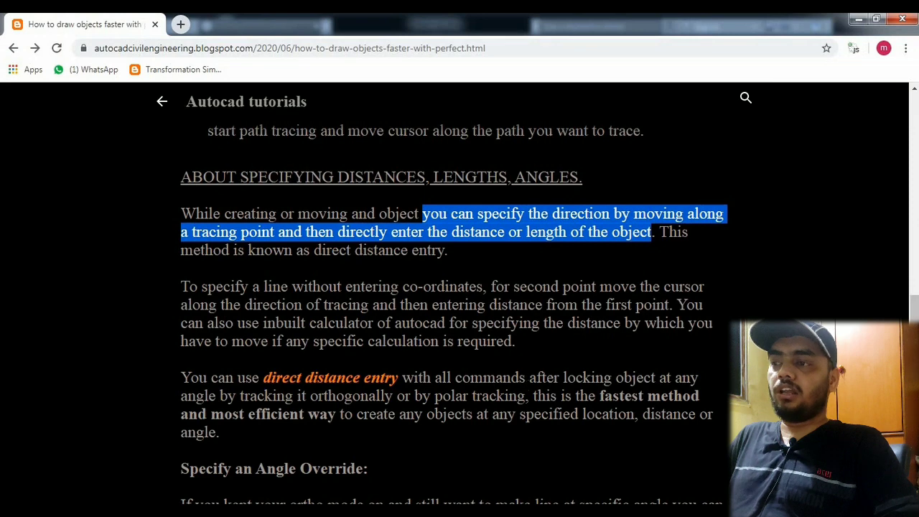
{"action": "key", "text": "alt+Tab"}
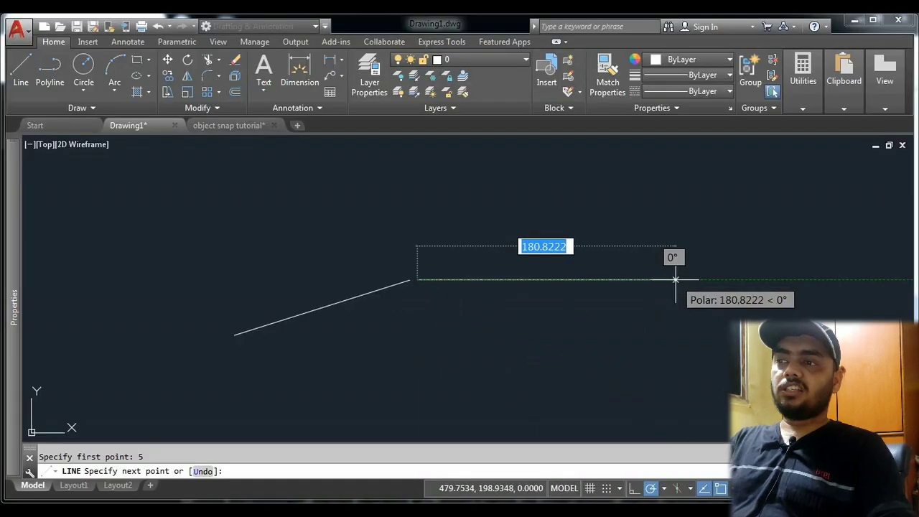
{"action": "key", "text": "Return"}
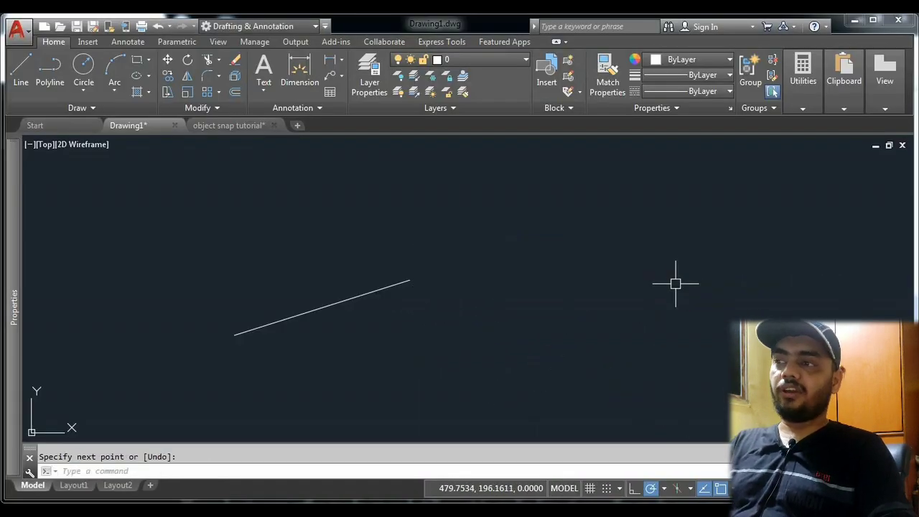
Restart the line 5 units left of the sloped line's upper endpoint
{"action": "type", "text": "l"}
{"action": "key", "text": "Return"}
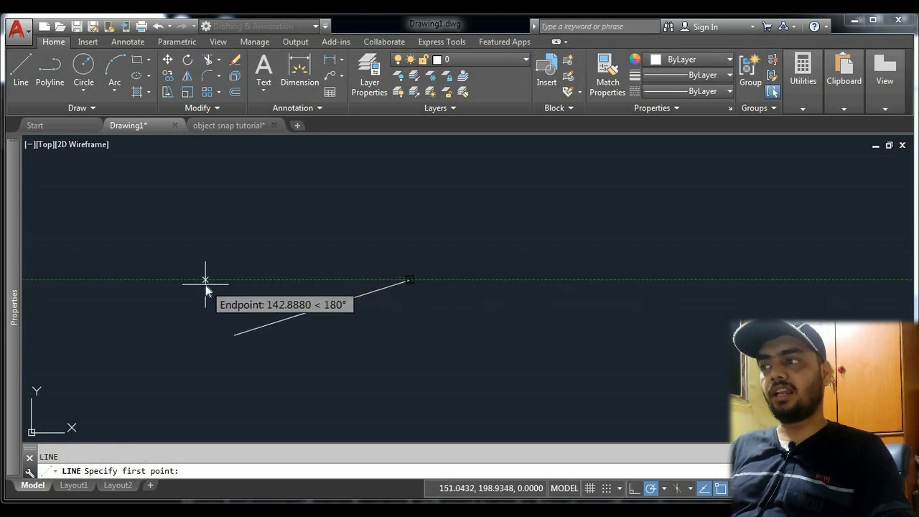
{"action": "type", "text": "5"}
{"action": "key", "text": "Return"}
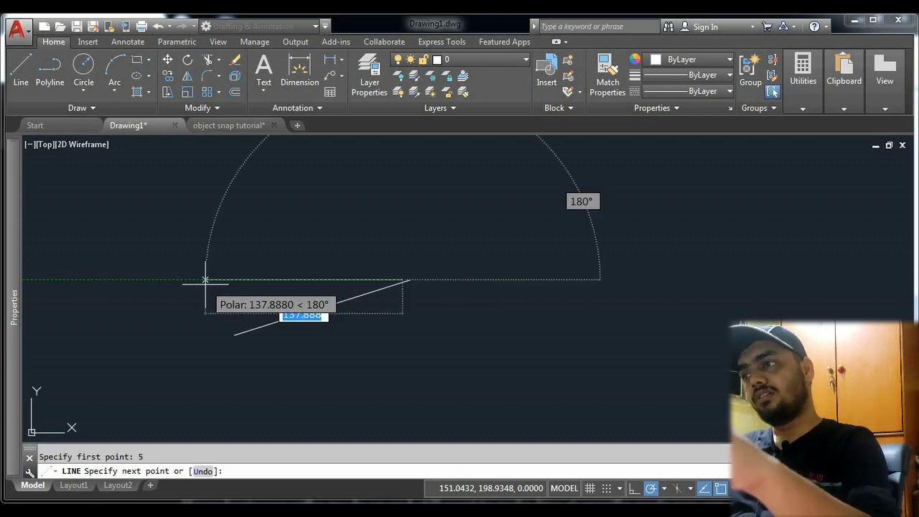
{"action": "scroll", "coordinate": [503, 266], "scroll_direction": "up", "scroll_amount": 2}
{"action": "scroll", "coordinate": [495, 302], "scroll_direction": "up", "scroll_amount": 2}
{"action": "scroll", "coordinate": [280, 271], "scroll_direction": "up", "scroll_amount": 2}
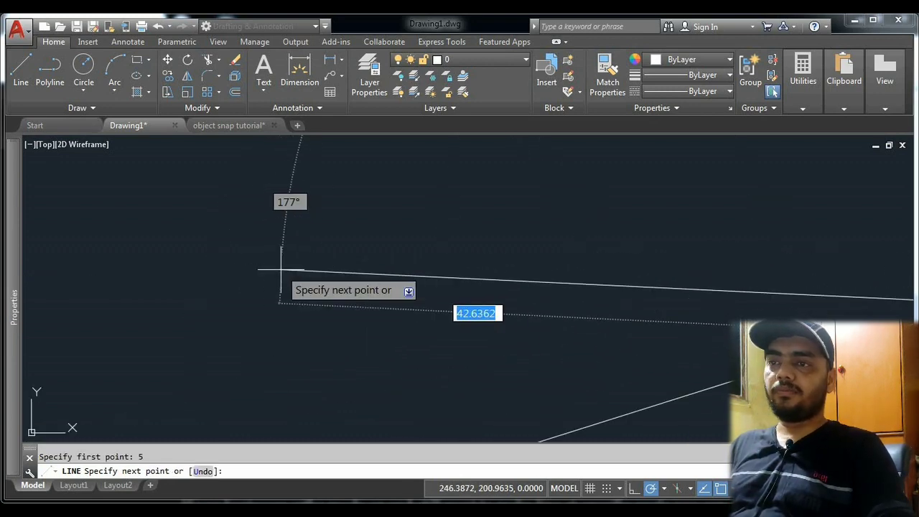
{"action": "scroll", "coordinate": [281, 271], "scroll_direction": "down", "scroll_amount": 2}
{"action": "scroll", "coordinate": [277, 287], "scroll_direction": "down", "scroll_amount": 2}
Finish the horizontal line, then draw and delete a 5-unit test stub at the endpoint
{"action": "key", "text": "Escape"}
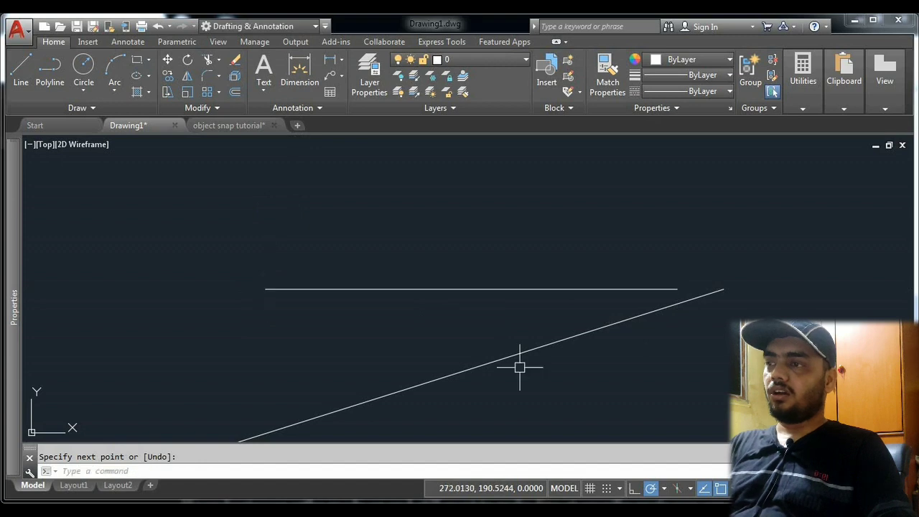
{"action": "middle_click_drag", "start_coordinate": [556, 372], "coordinate": [182, 428]}
{"action": "key", "text": "Return"}
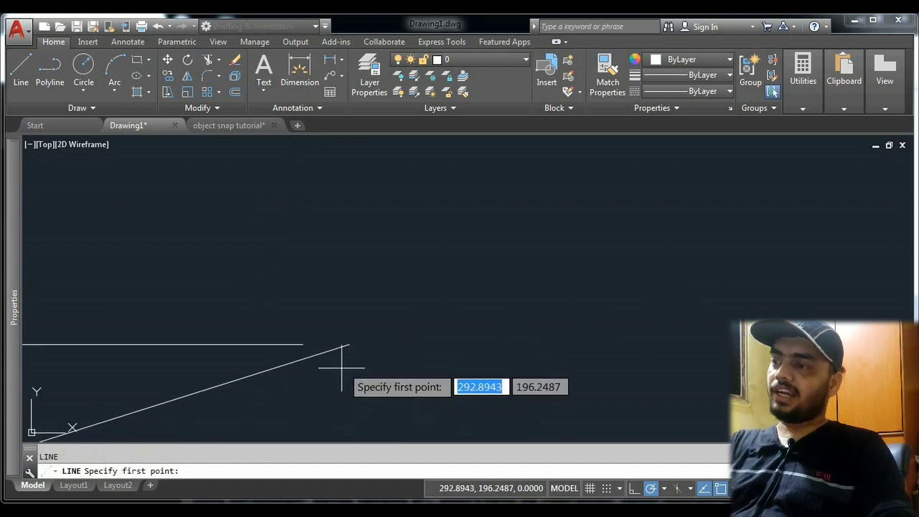
{"action": "left_click", "coordinate": [349, 345]}
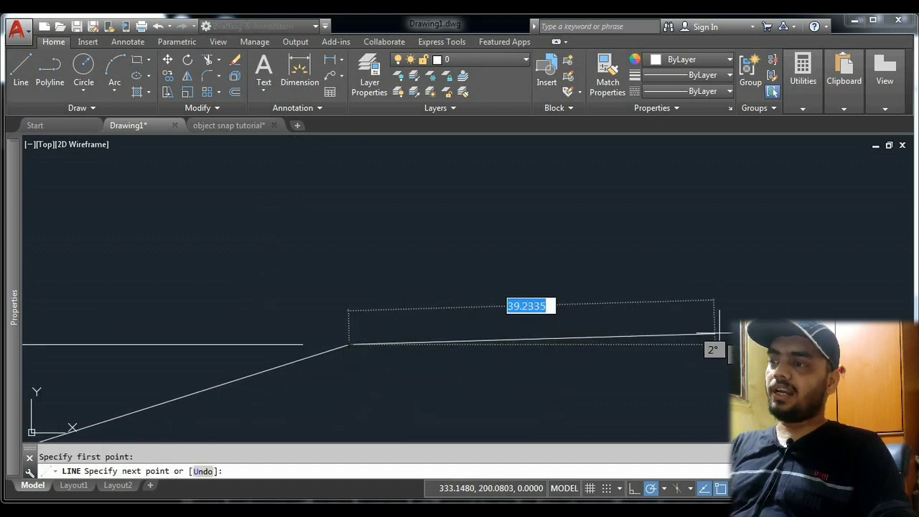
{"action": "type", "text": "5"}
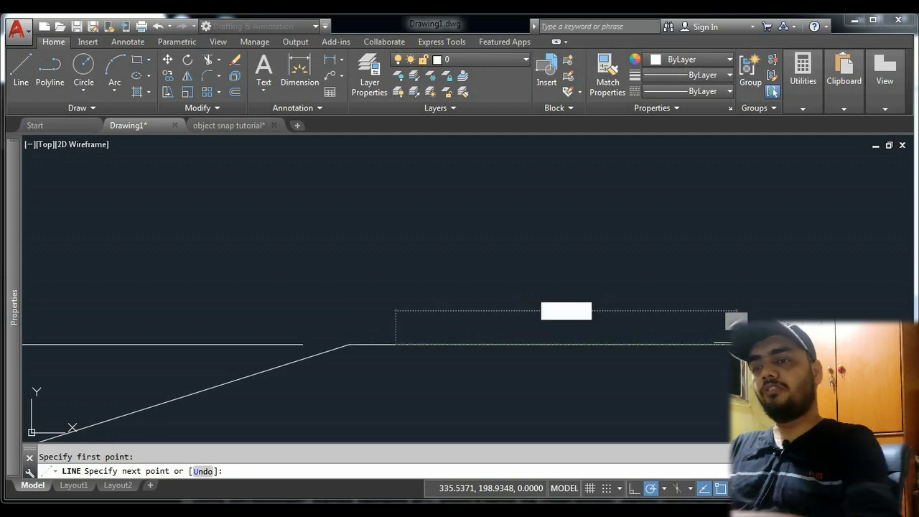
{"action": "key", "text": "Return"}
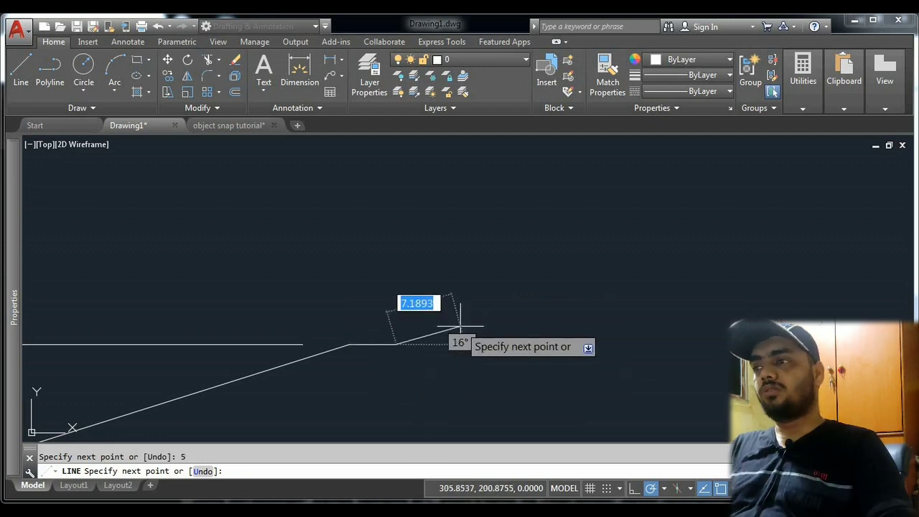
{"action": "key", "text": "Return"}
{"action": "key", "text": "Return"}
{"action": "left_click", "coordinate": [398, 344]}
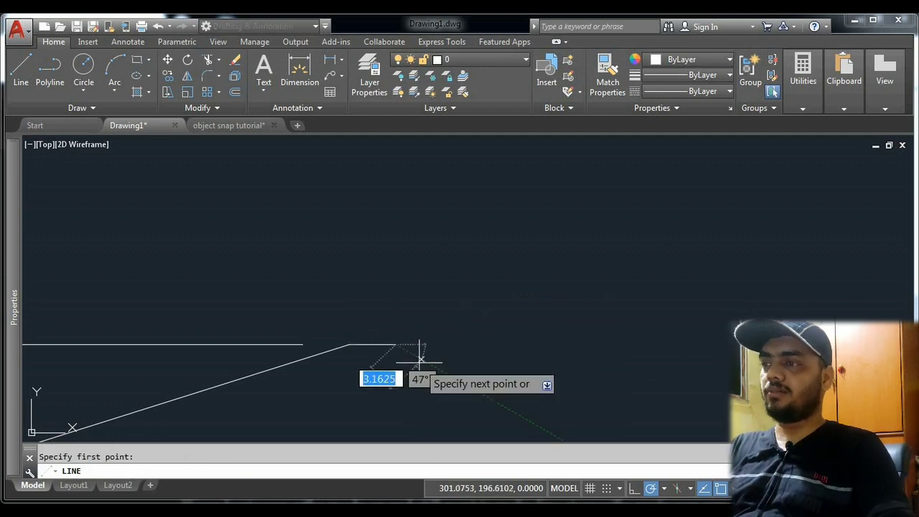
{"action": "key", "text": "Escape"}
{"action": "left_click", "coordinate": [381, 336]}
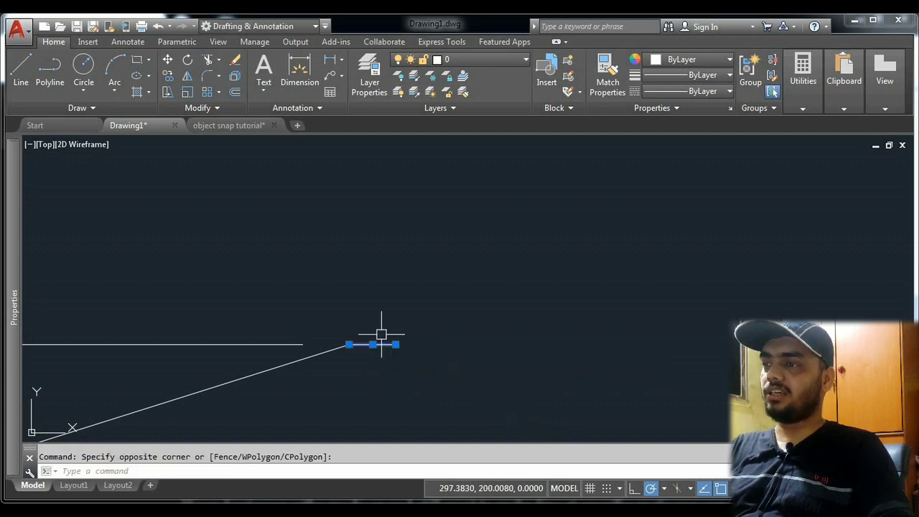
{"action": "key", "text": "Delete"}
Draw a short line slanting down-right, starting 5 units right of the endpoint
{"action": "type", "text": "l"}
{"action": "key", "text": "Return"}
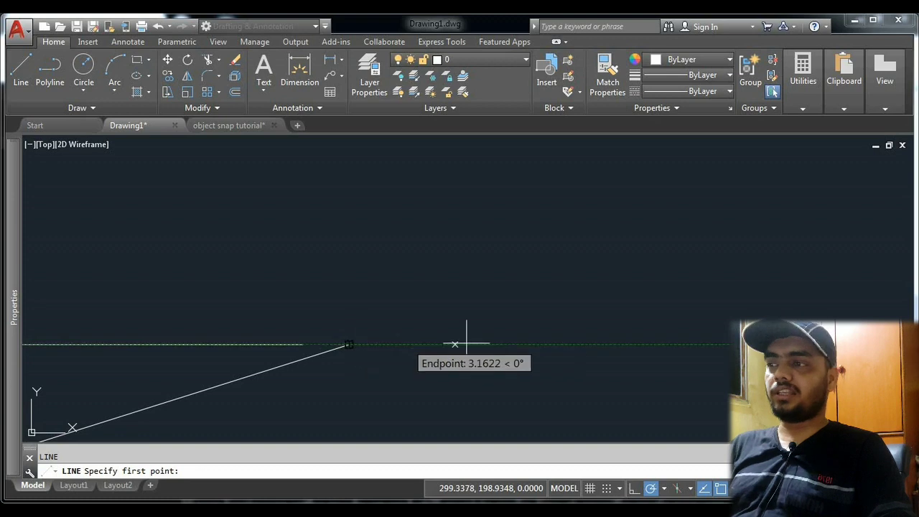
{"action": "type", "text": "5"}
{"action": "key", "text": "Return"}
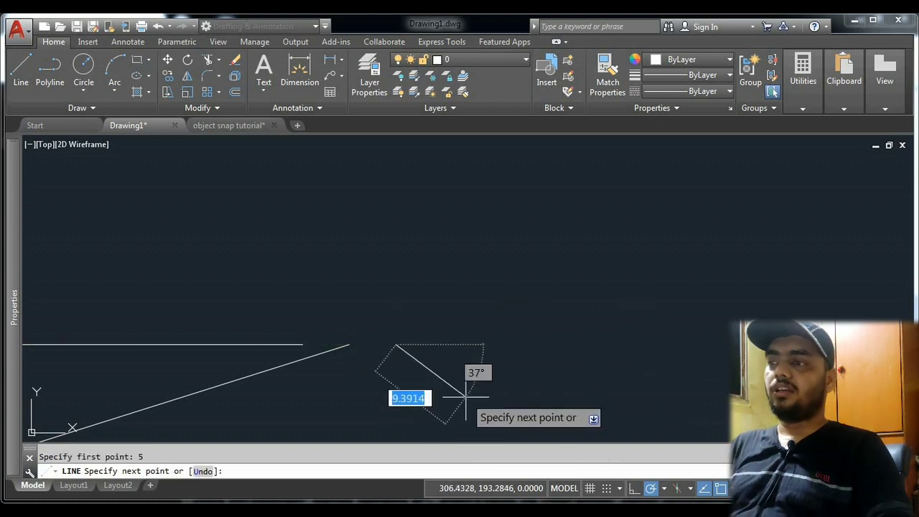
{"action": "left_click", "coordinate": [433, 380]}
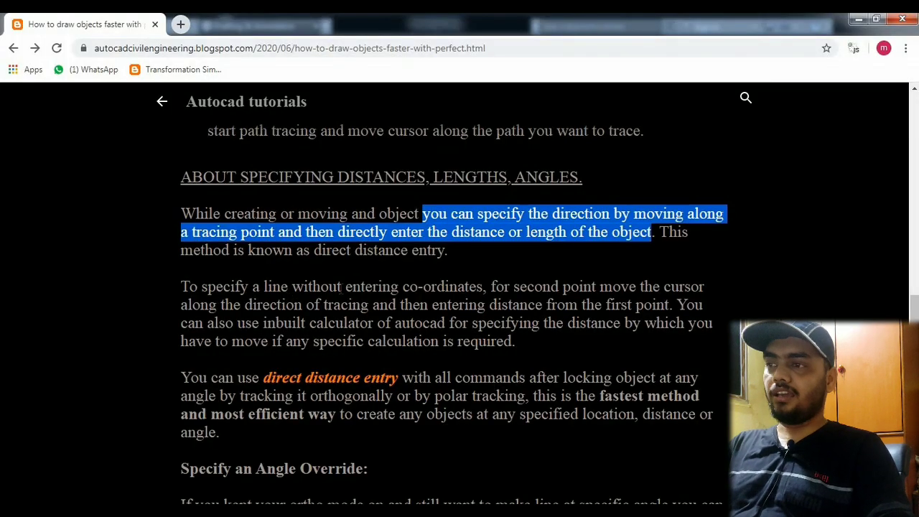
Scroll the blog to the Specify an Angle Override LINE example, then return to AutoCAD
{"action": "scroll", "coordinate": [342, 290], "scroll_direction": "down", "scroll_amount": 1}
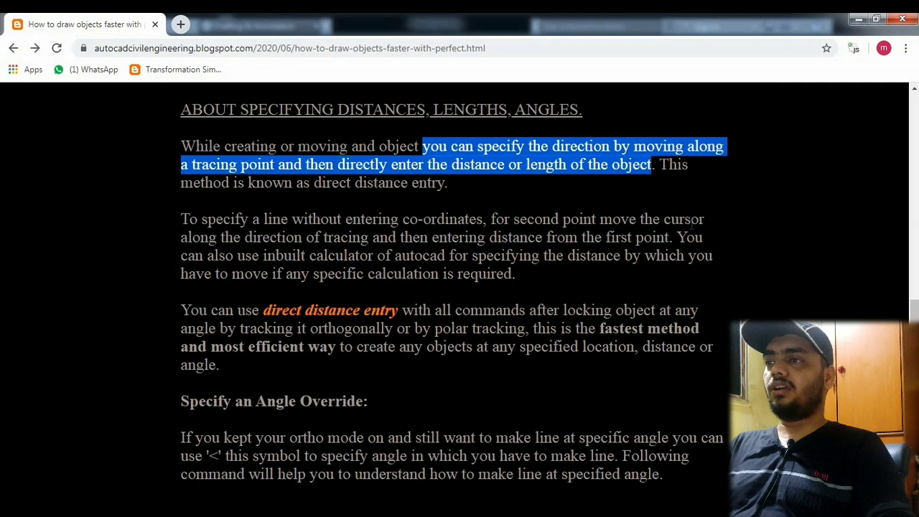
{"action": "scroll", "coordinate": [294, 260], "scroll_direction": "down", "scroll_amount": 1}
{"action": "scroll", "coordinate": [227, 258], "scroll_direction": "down", "scroll_amount": 1}
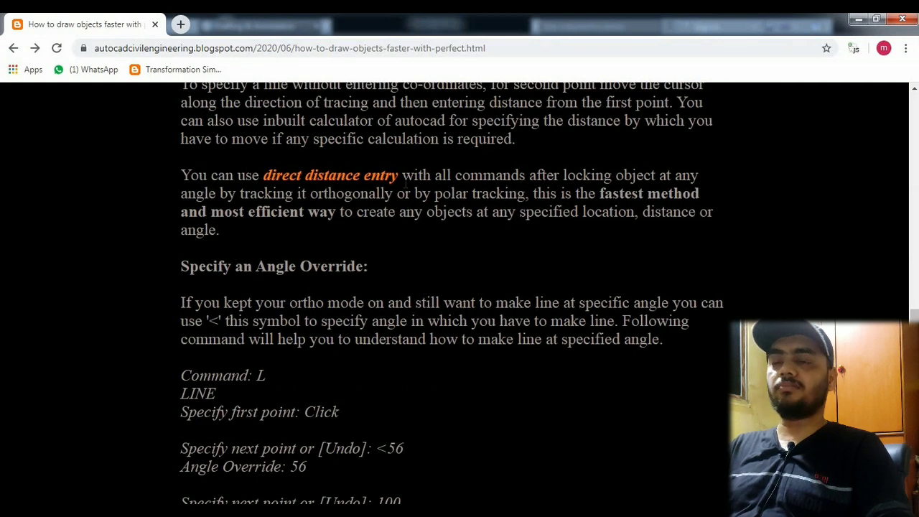
{"action": "scroll", "coordinate": [328, 227], "scroll_direction": "down", "scroll_amount": 1}
{"action": "scroll", "coordinate": [327, 227], "scroll_direction": "down", "scroll_amount": 1}
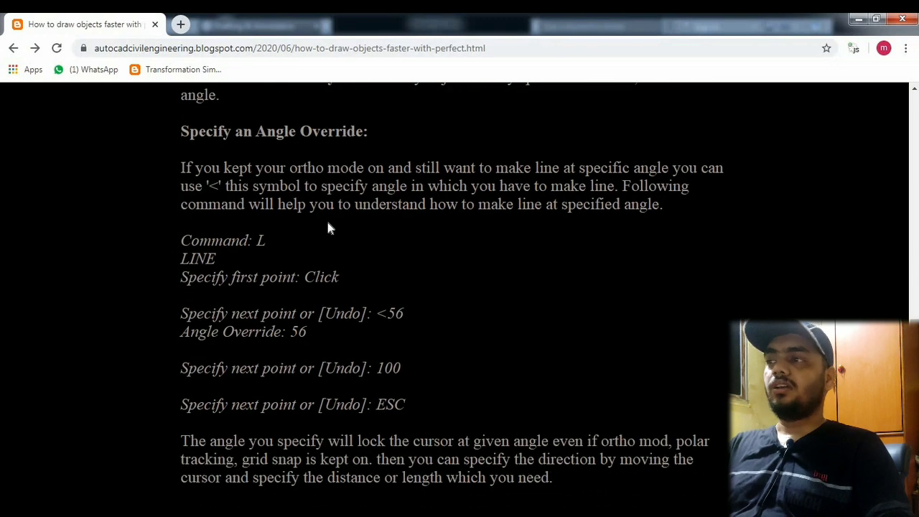
{"action": "key", "text": "alt+Tab"}
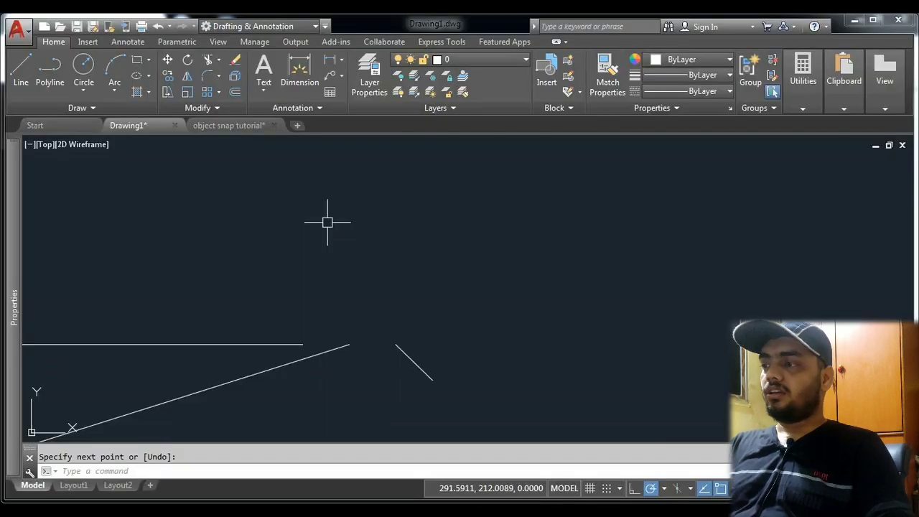
Turn on Ortho with F8 and erase the three existing lines with a crossing window
{"action": "key", "text": "Escape"}
{"action": "key", "text": "F8"}
{"action": "left_click", "coordinate": [481, 387]}
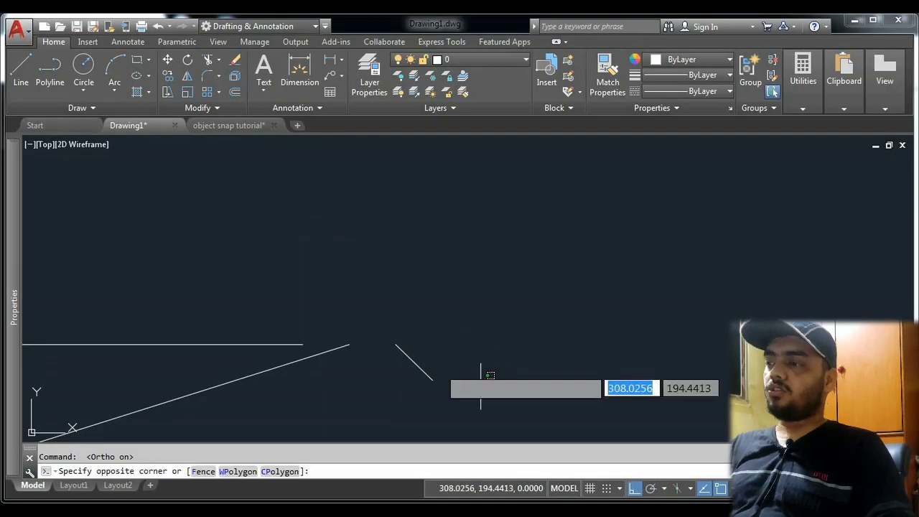
{"action": "left_click", "coordinate": [242, 301]}
{"action": "key", "text": "Delete"}
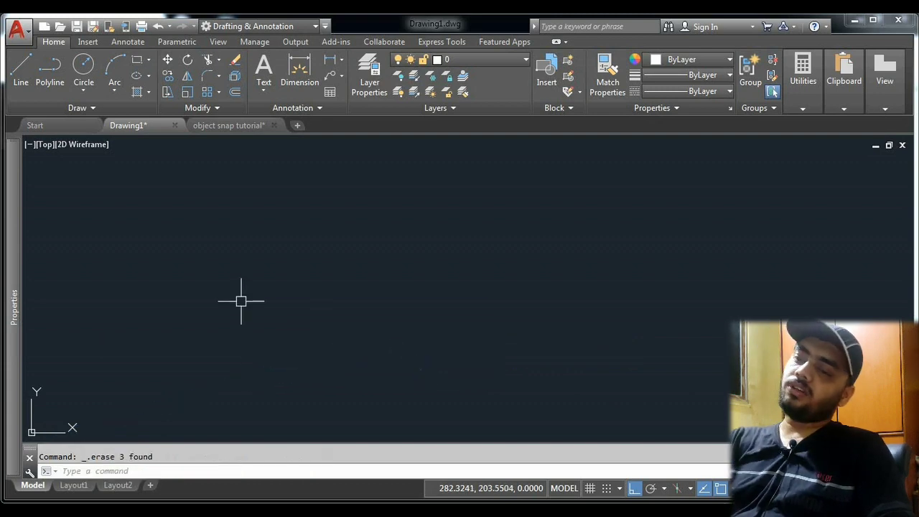
Start a new line and place its first point
{"action": "type", "text": "l"}
{"action": "key", "text": "Return"}
{"action": "left_click", "coordinate": [307, 313]}
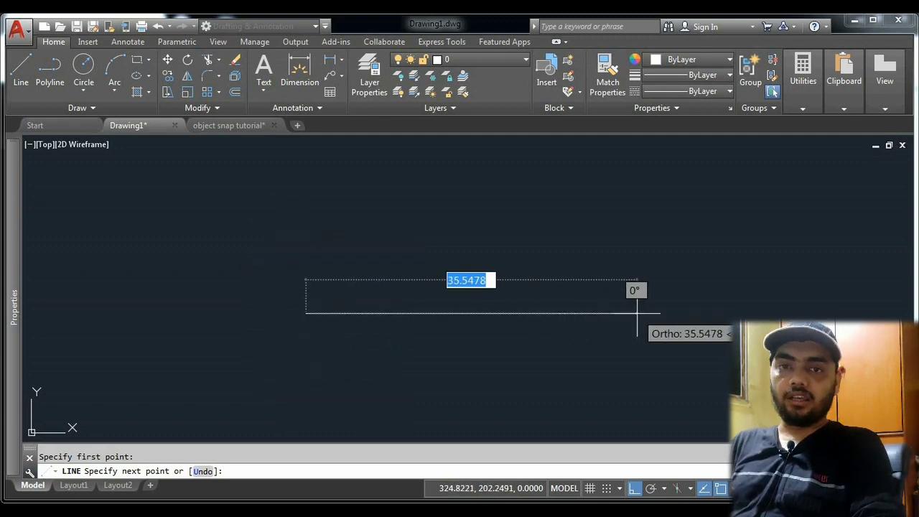
Draw a 50-unit line using the <30 angle override, then open the Text Window with F2
{"action": "key", "text": "Escape"}
{"action": "key", "text": "Return"}
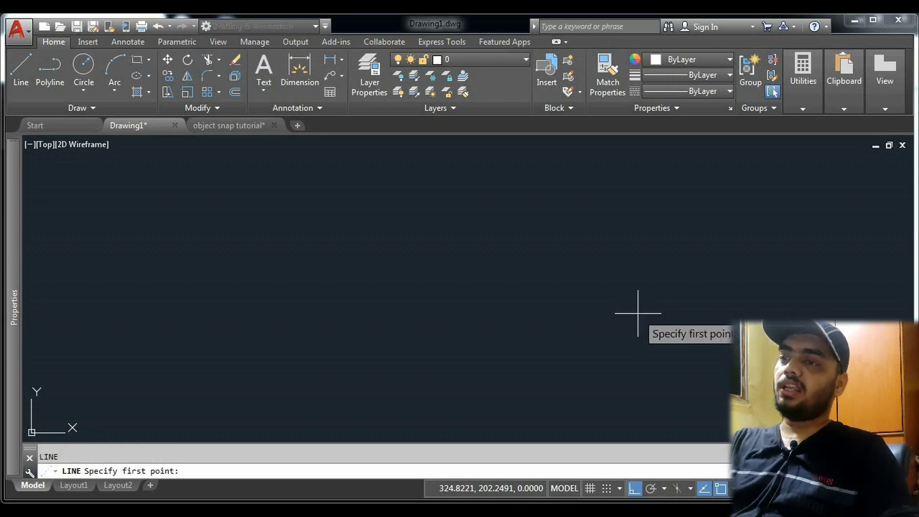
{"action": "left_click", "coordinate": [307, 310]}
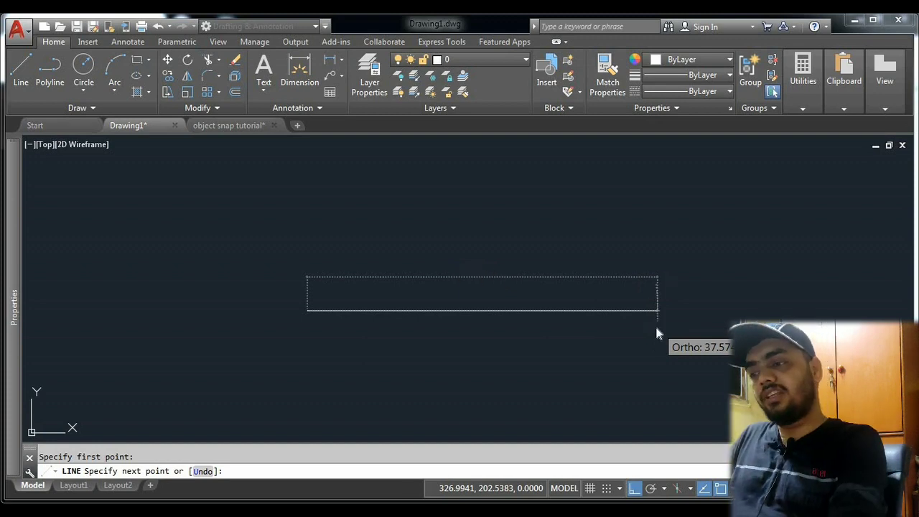
{"action": "type", "text": "<"}
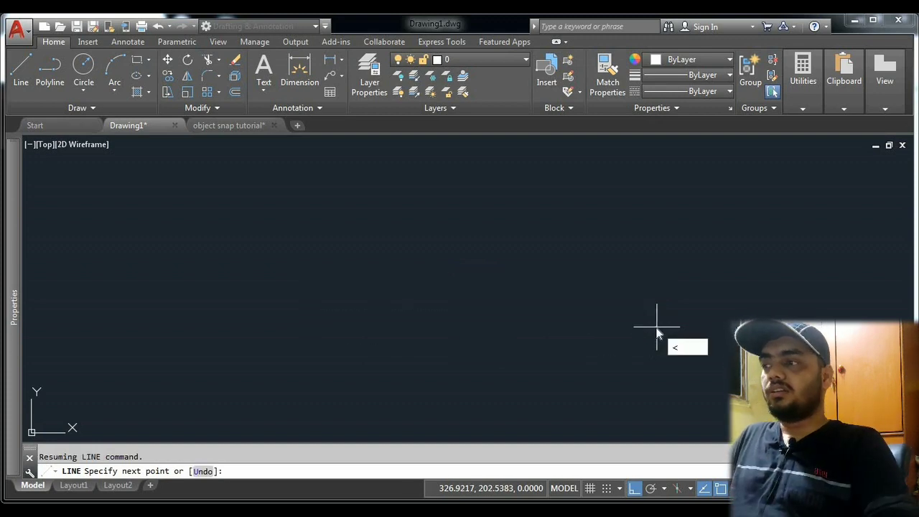
{"action": "type", "text": "30"}
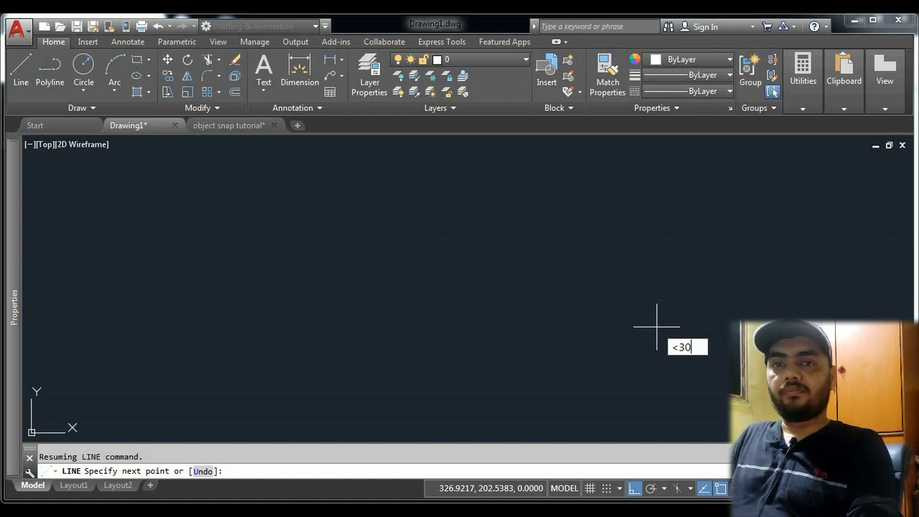
{"action": "key", "text": "Return"}
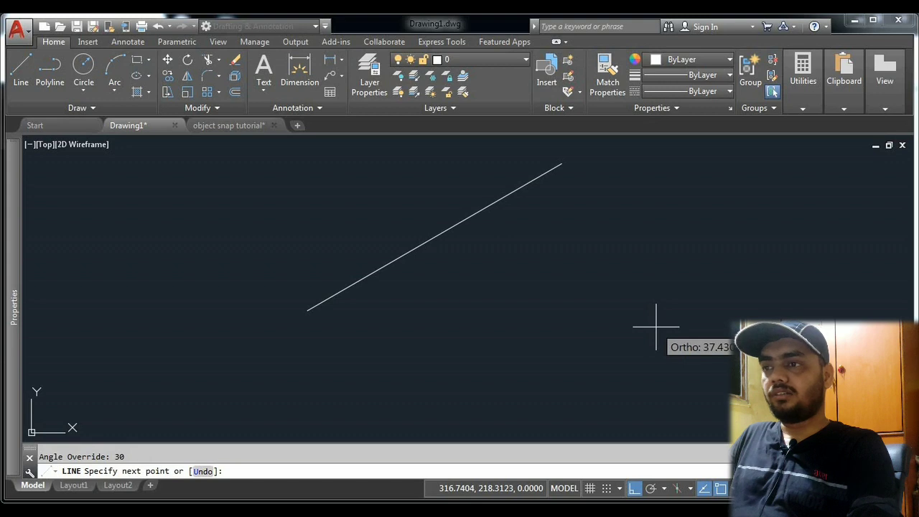
{"action": "middle_click_drag", "start_coordinate": [656, 327], "coordinate": [587, 385]}
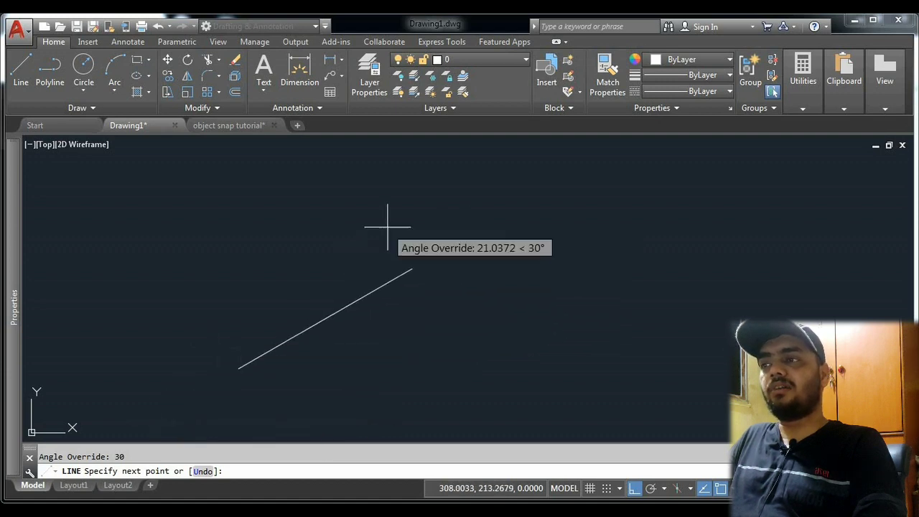
{"action": "type", "text": "50"}
{"action": "key", "text": "Return"}
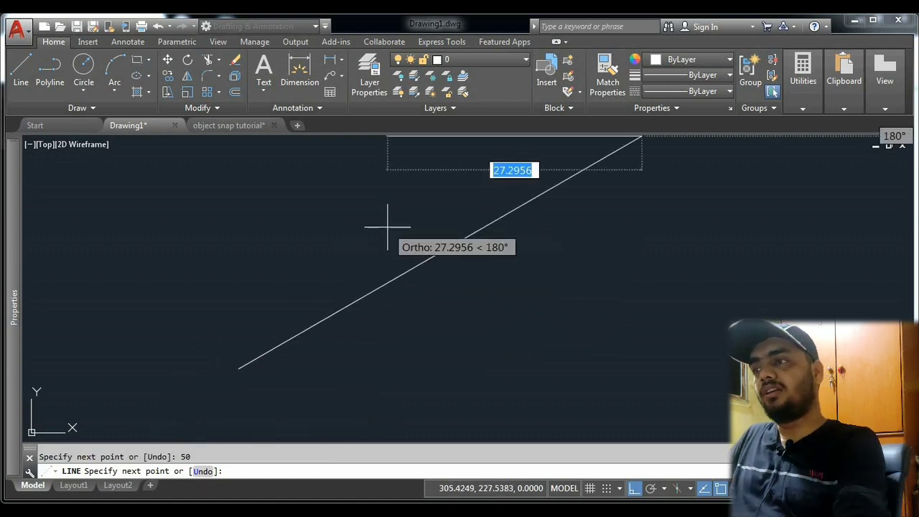
{"action": "key", "text": "Return"}
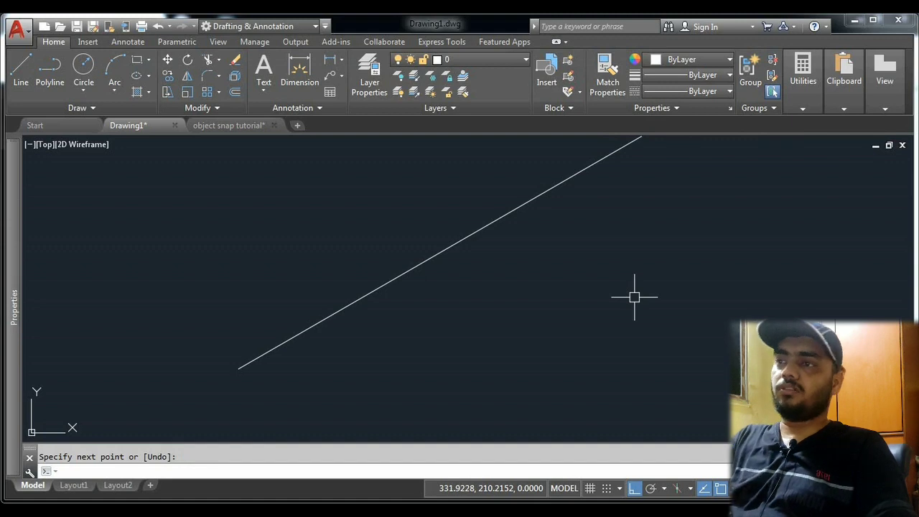
{"action": "middle_click_drag", "start_coordinate": [626, 297], "coordinate": [501, 328]}
{"action": "scroll", "coordinate": [501, 330], "scroll_direction": "down", "scroll_amount": 2}
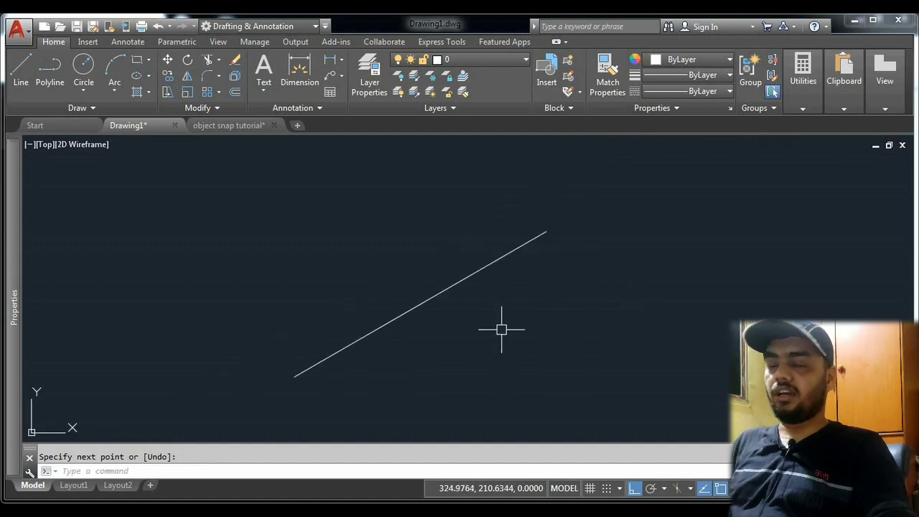
{"action": "key", "text": "F2"}
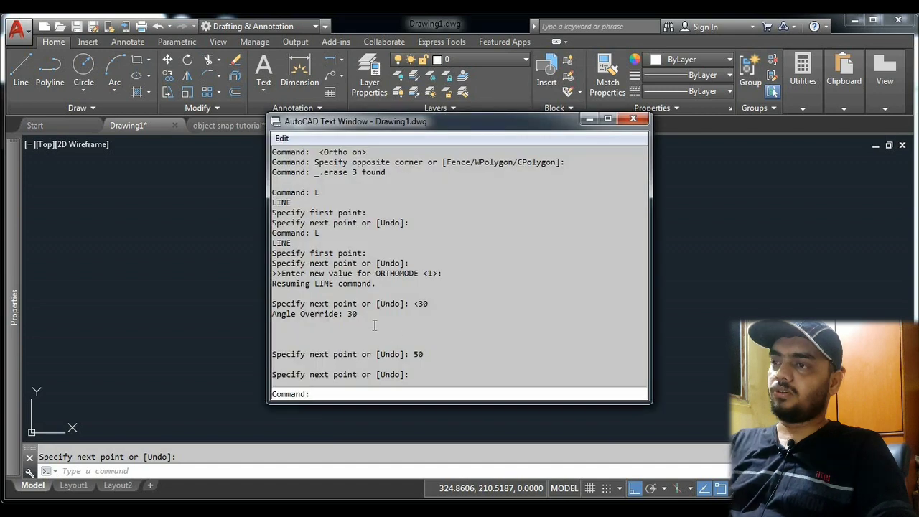
Maximize the Text Window, highlight the prompt before the <30 entry, then close it
{"action": "left_click", "coordinate": [606, 120]}
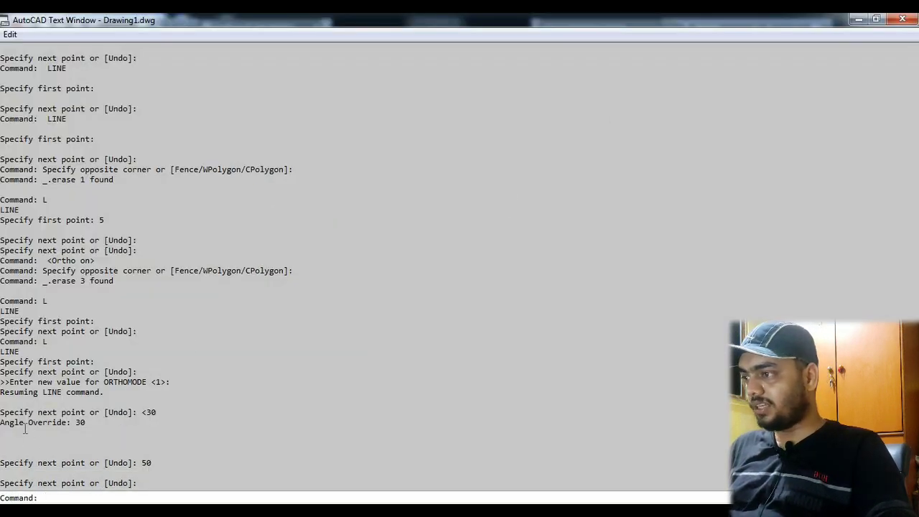
{"action": "left_click_drag", "start_coordinate": [4, 412], "coordinate": [122, 408]}
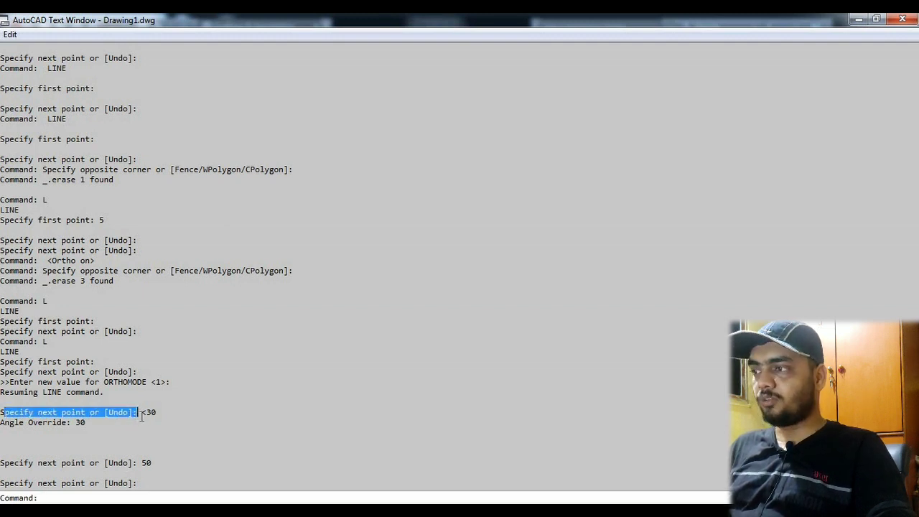
{"action": "left_click", "coordinate": [141, 415]}
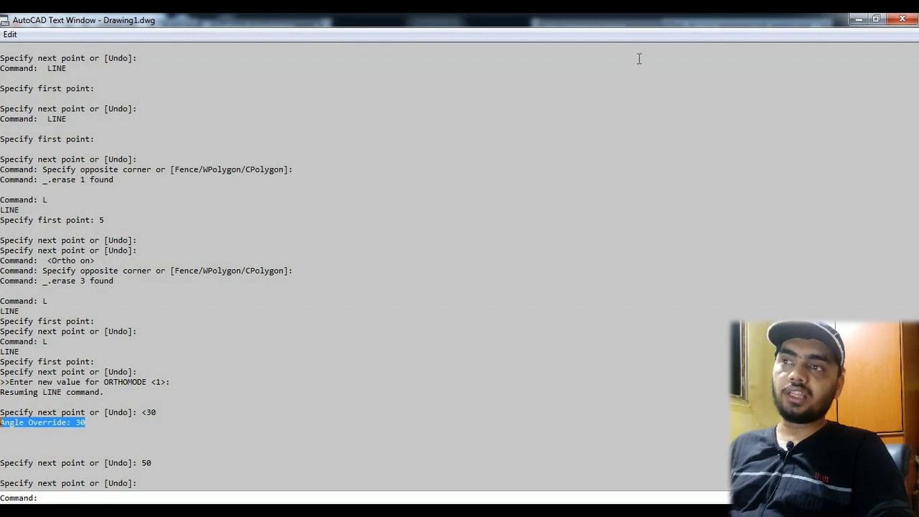
{"action": "left_click", "coordinate": [906, 20]}
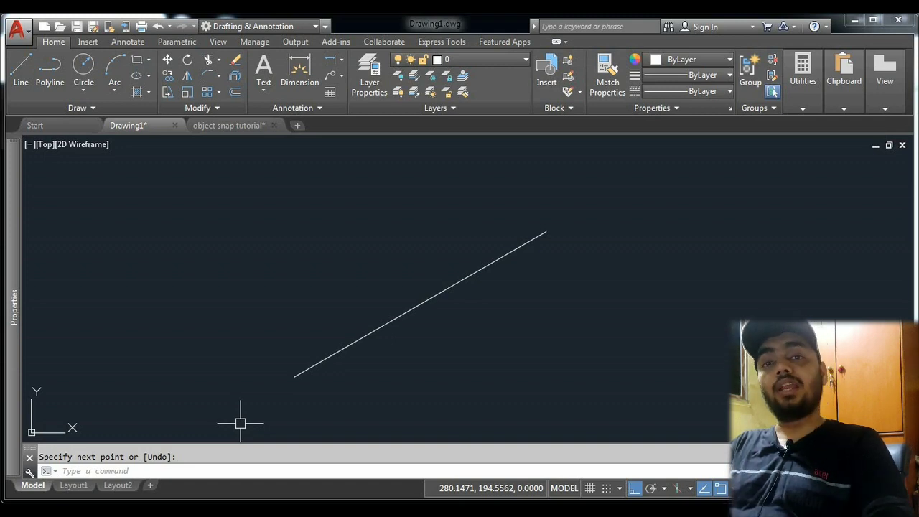
Clear a stray selection window in empty drawing space
{"action": "left_click", "coordinate": [241, 424]}
{"action": "left_click", "coordinate": [242, 411]}
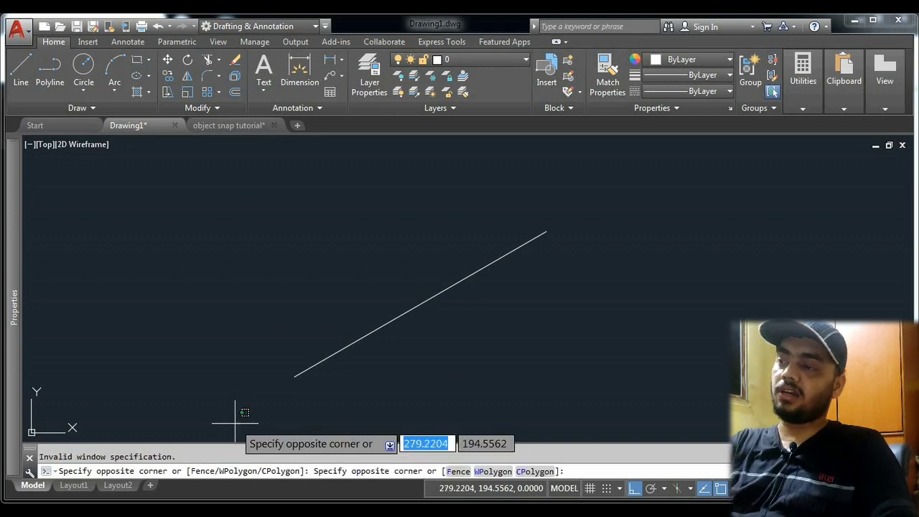
{"action": "left_click", "coordinate": [439, 391]}
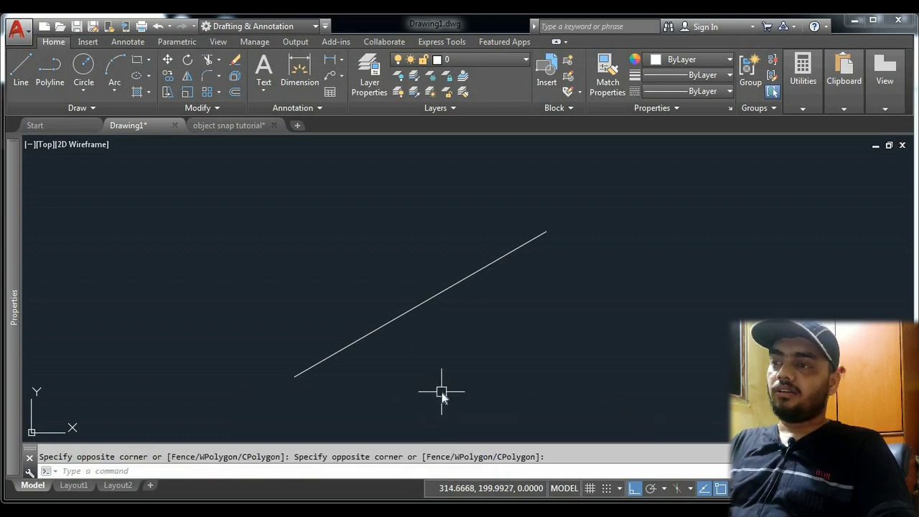
{"action": "type", "text": "l"}
{"action": "key", "text": "Return"}
{"action": "left_click", "coordinate": [441, 386]}
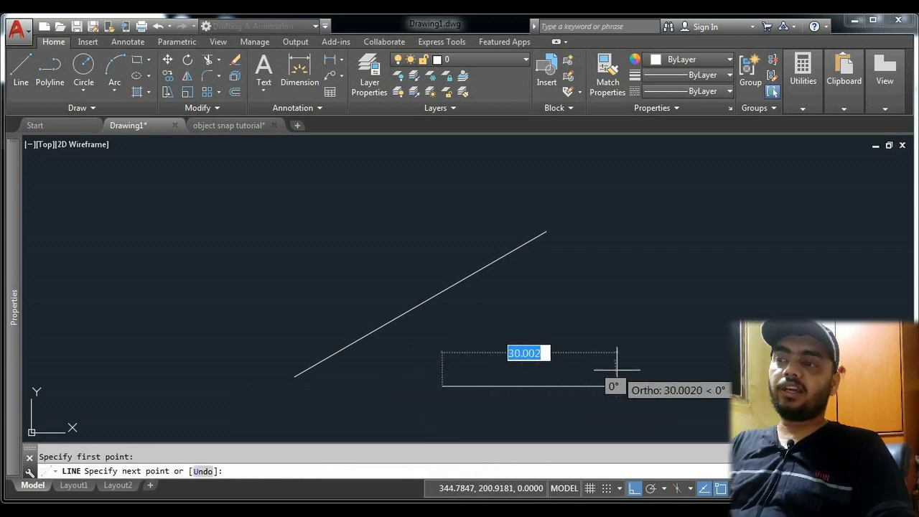
{"action": "key", "text": "F8"}
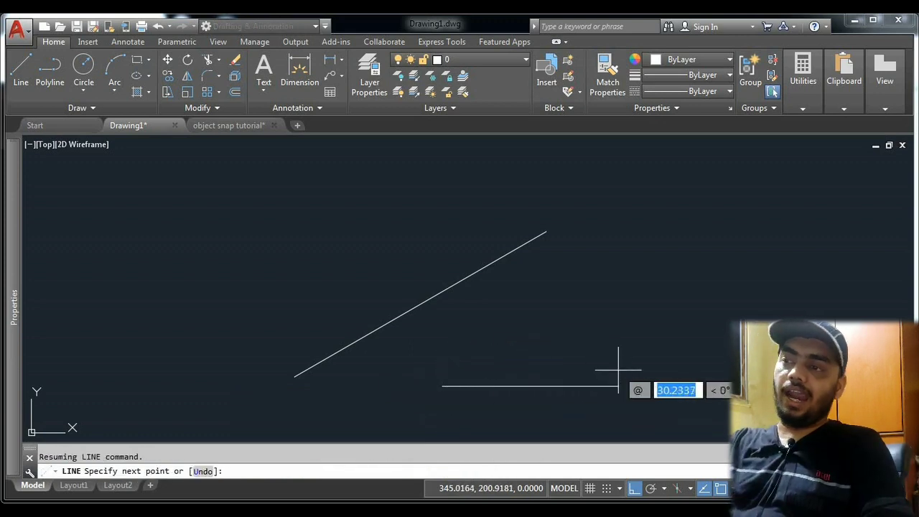
{"action": "type", "text": "50"}
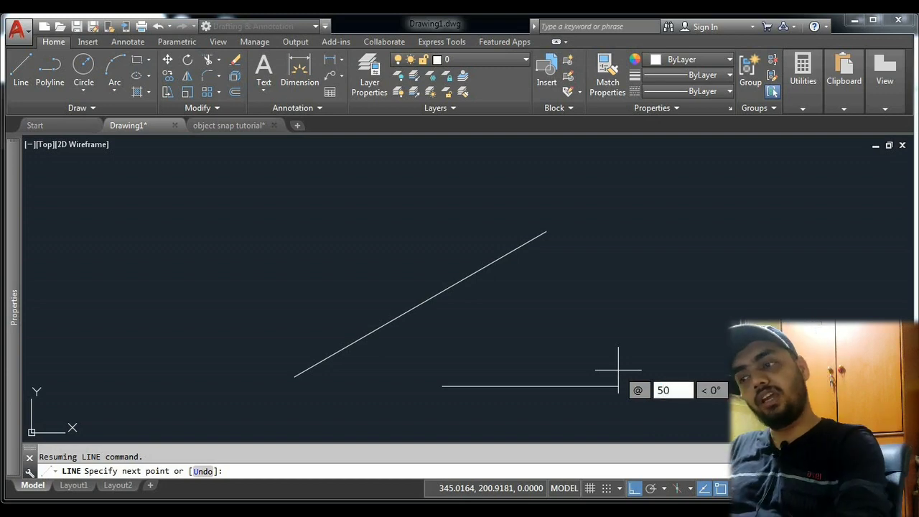
{"action": "key", "text": "Tab"}
{"action": "type", "text": "30"}
{"action": "key", "text": "Return"}
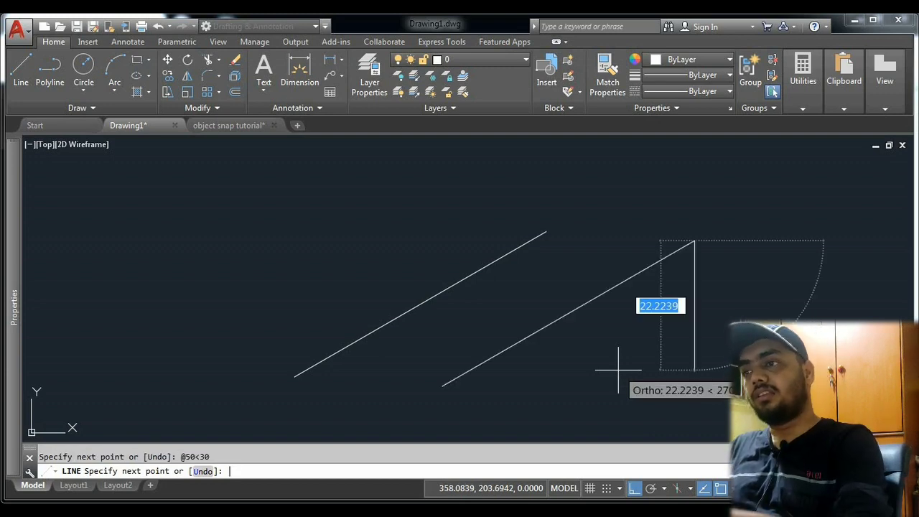
{"action": "key", "text": "Return"}
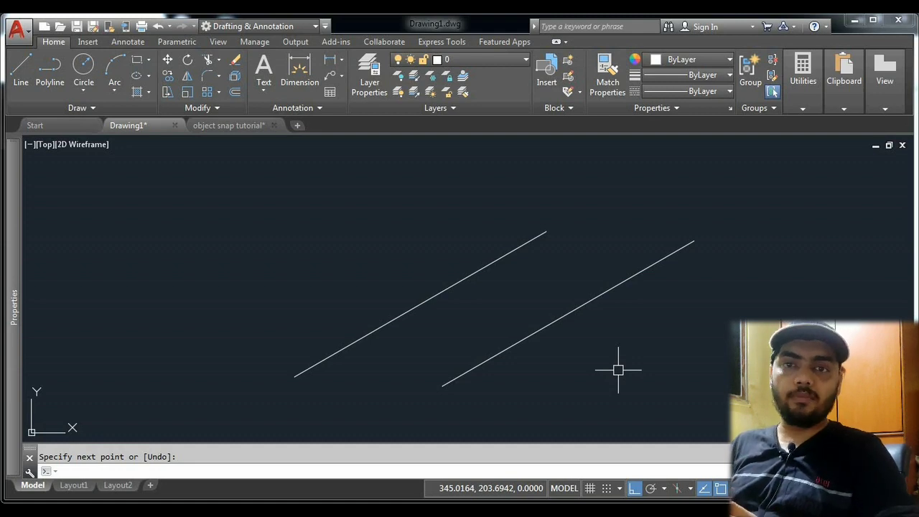
{"action": "key", "text": "alt+Tab"}
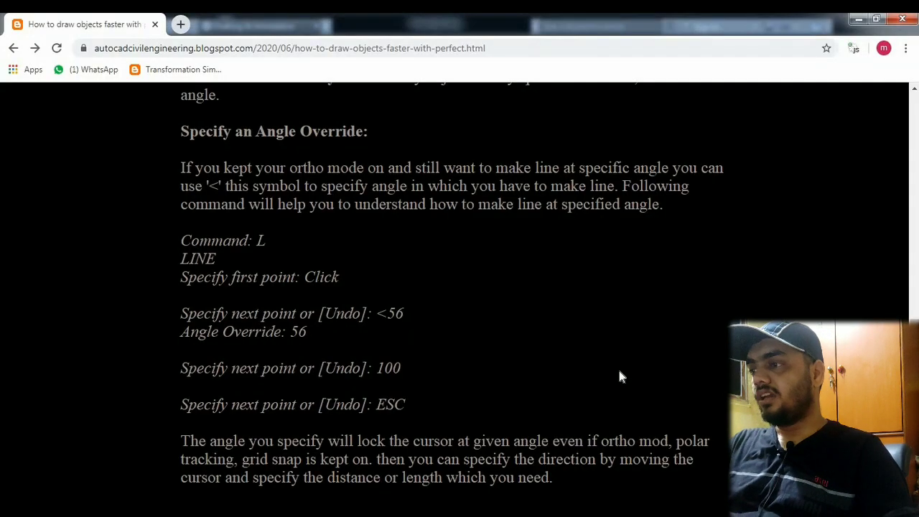
Scroll the blog post to the TRACKING METHOD section and highlight its heading
{"action": "scroll", "coordinate": [361, 294], "scroll_direction": "down", "scroll_amount": 1}
{"action": "scroll", "coordinate": [361, 294], "scroll_direction": "down", "scroll_amount": 3}
{"action": "scroll", "coordinate": [362, 294], "scroll_direction": "down", "scroll_amount": 1}
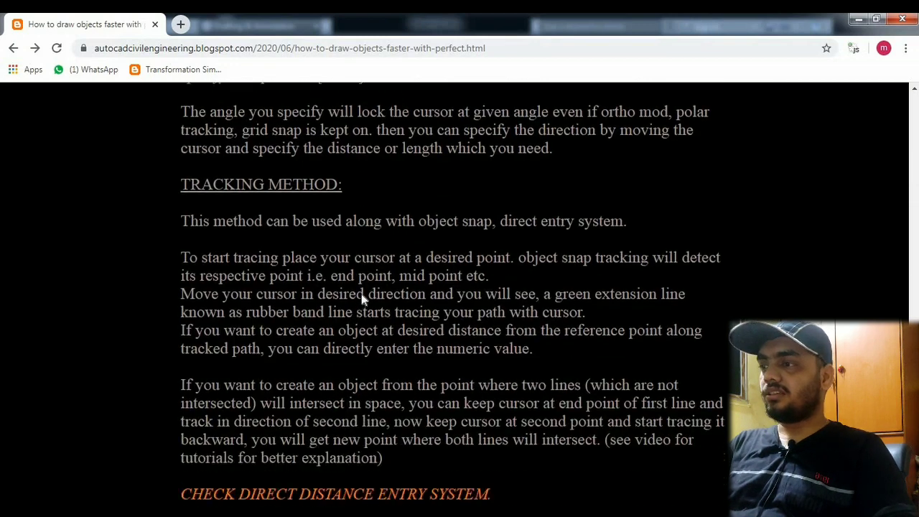
{"action": "left_click_drag", "start_coordinate": [181, 176], "coordinate": [369, 194]}
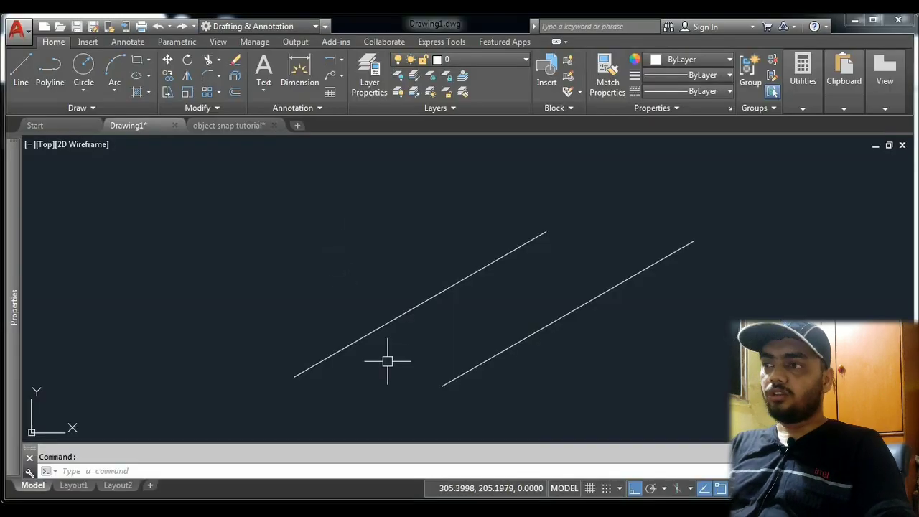
Erase both parallel 30° lines, leaving the drawing empty
{"action": "middle_click_drag", "start_coordinate": [388, 359], "coordinate": [382, 294]}
{"action": "left_click_drag", "start_coordinate": [527, 331], "coordinate": [464, 294]}
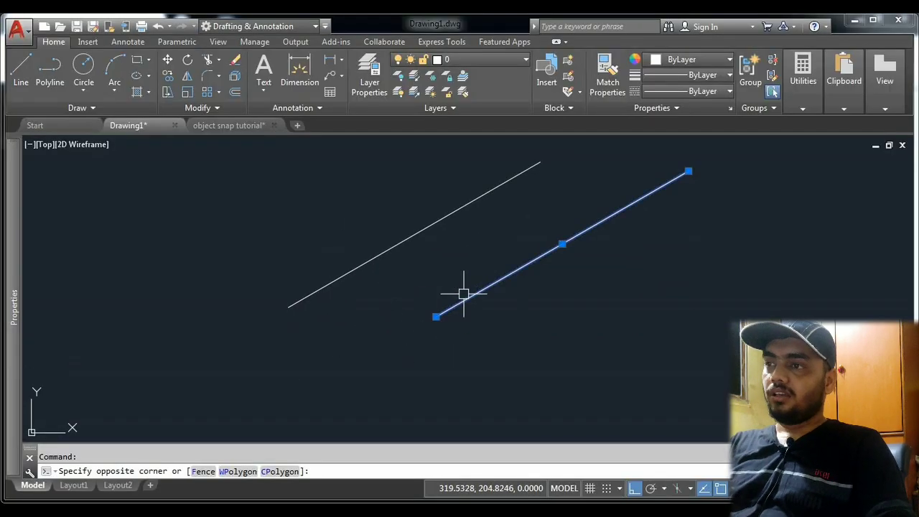
{"action": "key", "text": "Delete"}
{"action": "type", "text": "l"}
{"action": "key", "text": "Return"}
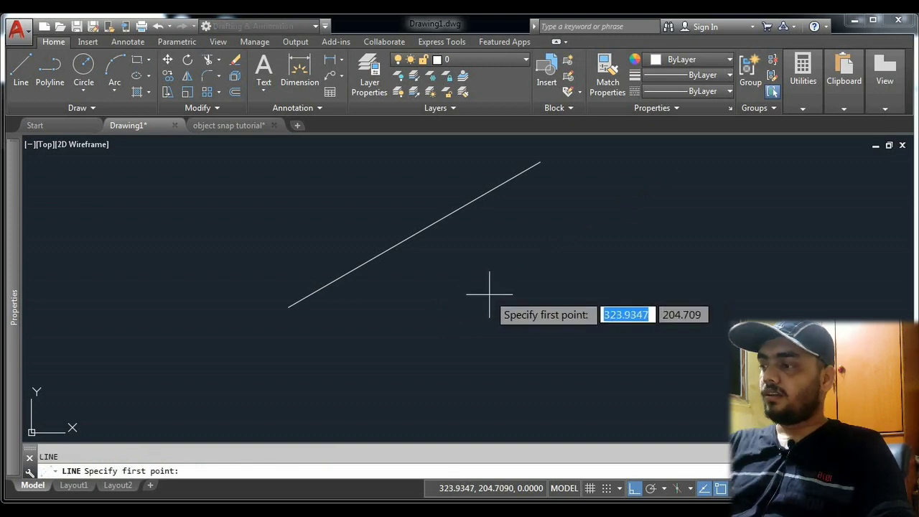
{"action": "left_click", "coordinate": [488, 295]}
{"action": "key", "text": "Escape"}
{"action": "left_click", "coordinate": [402, 241]}
{"action": "left_click", "coordinate": [347, 233]}
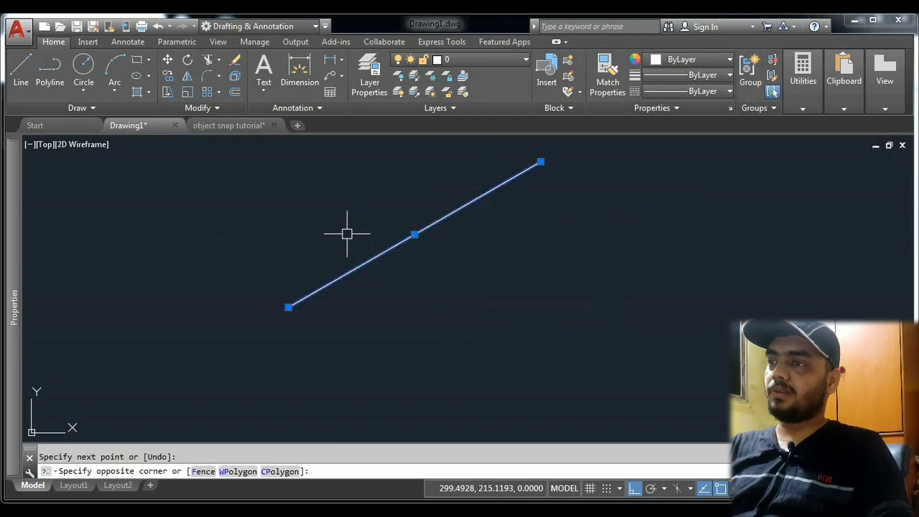
{"action": "left_click", "coordinate": [347, 234]}
{"action": "key", "text": "Delete"}
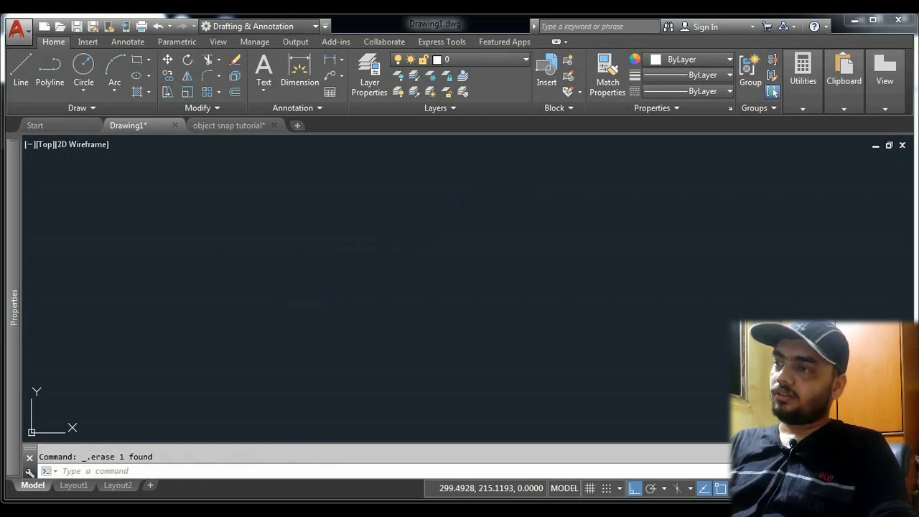
Draw a new rectangle in the drawing
{"action": "left_click", "coordinate": [137, 60]}
{"action": "left_click", "coordinate": [338, 247]}
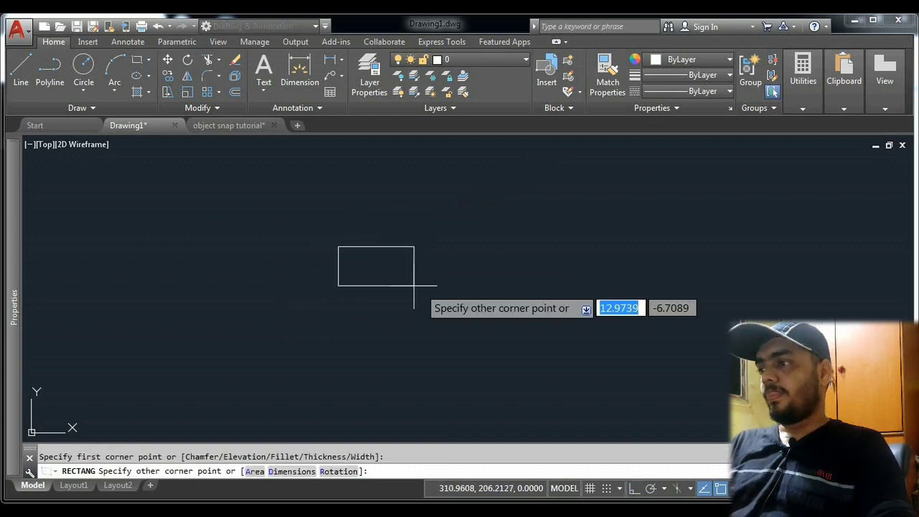
{"action": "left_click", "coordinate": [544, 360]}
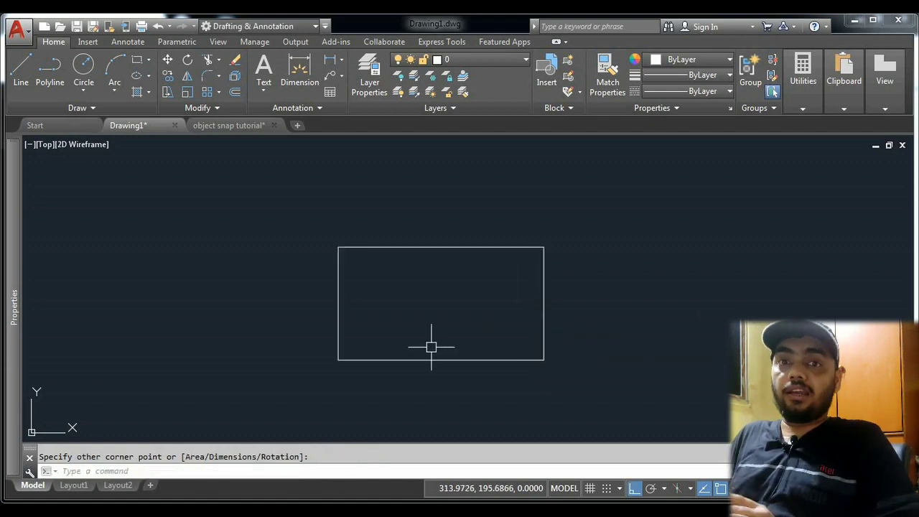
Draw both corner-to-corner diagonals across the rectangle
{"action": "type", "text": "l"}
{"action": "key", "text": "Return"}
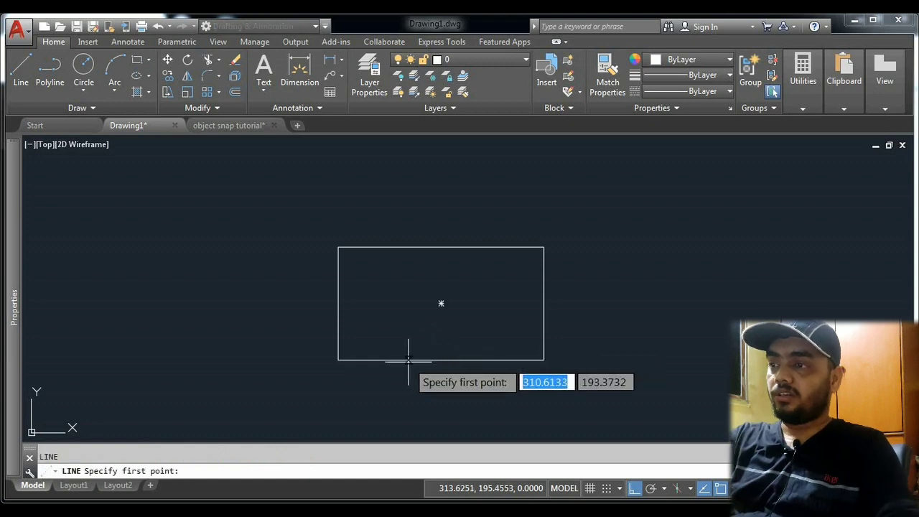
{"action": "left_click", "coordinate": [338, 360]}
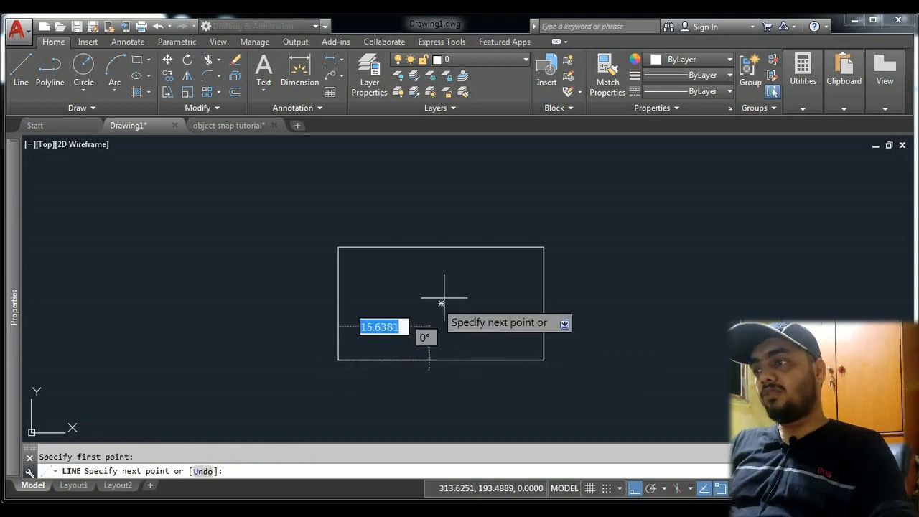
{"action": "left_click", "coordinate": [544, 247]}
{"action": "key", "text": "Return"}
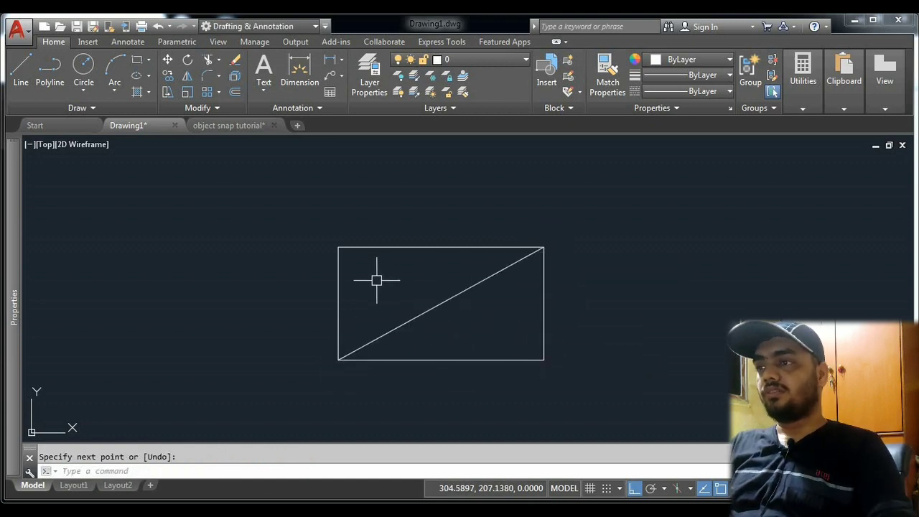
{"action": "type", "text": "l"}
{"action": "key", "text": "Return"}
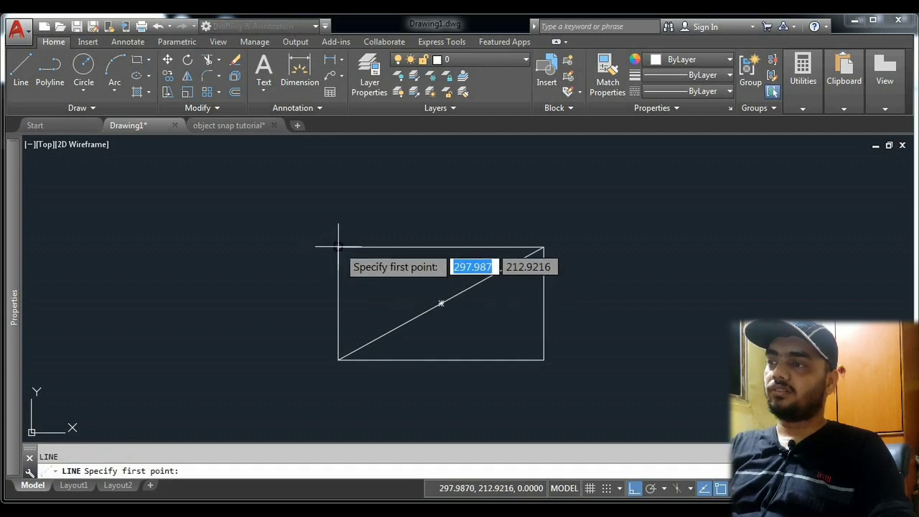
{"action": "left_click", "coordinate": [338, 247]}
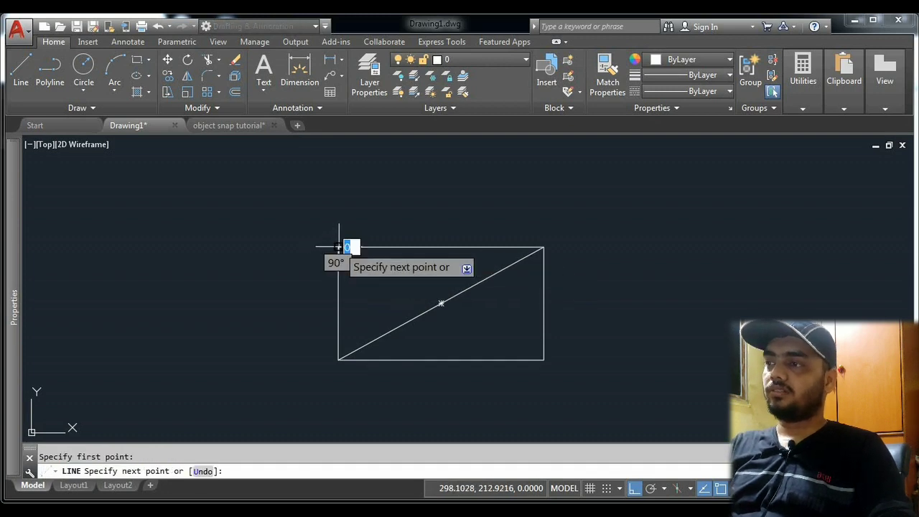
{"action": "left_click", "coordinate": [543, 359]}
{"action": "key", "text": "Return"}
Erase both diagonals, then start a line at the rectangle's centre and cancel it
{"action": "left_click", "coordinate": [453, 310]}
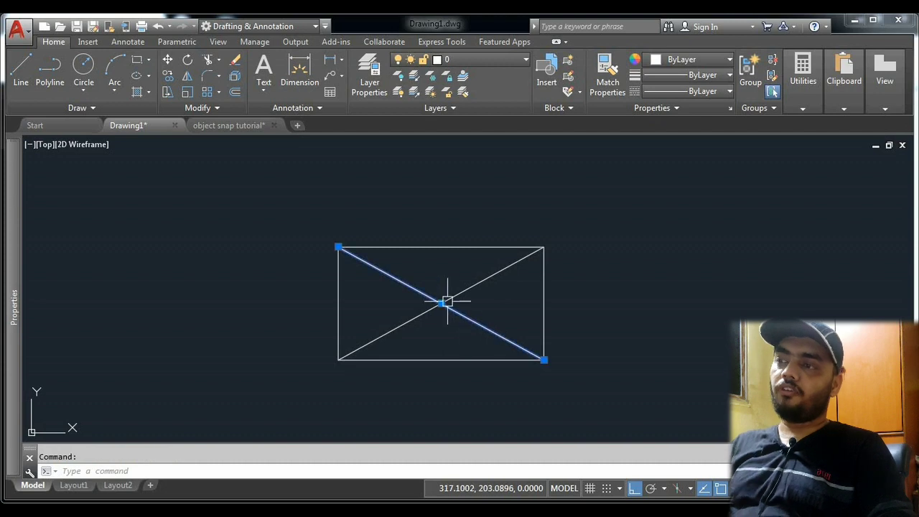
{"action": "left_click", "coordinate": [420, 317]}
{"action": "key", "text": "Delete"}
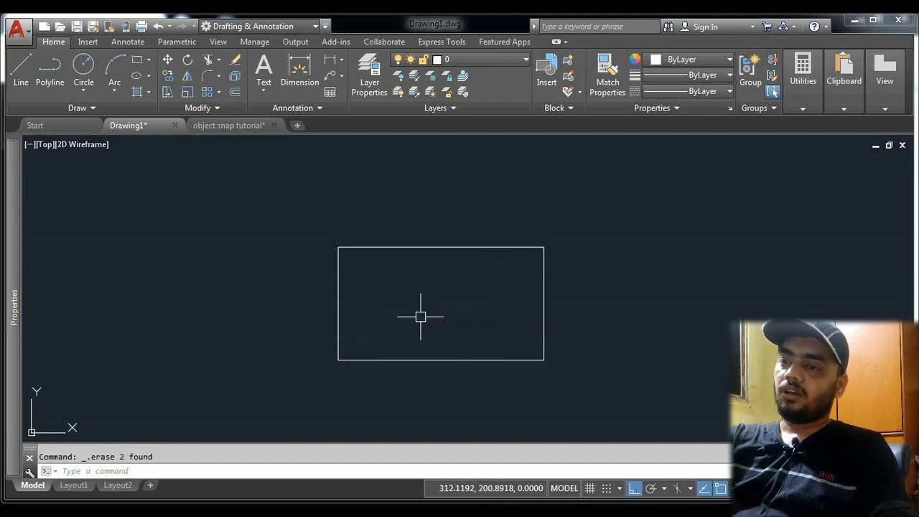
{"action": "type", "text": "l"}
{"action": "key", "text": "Return"}
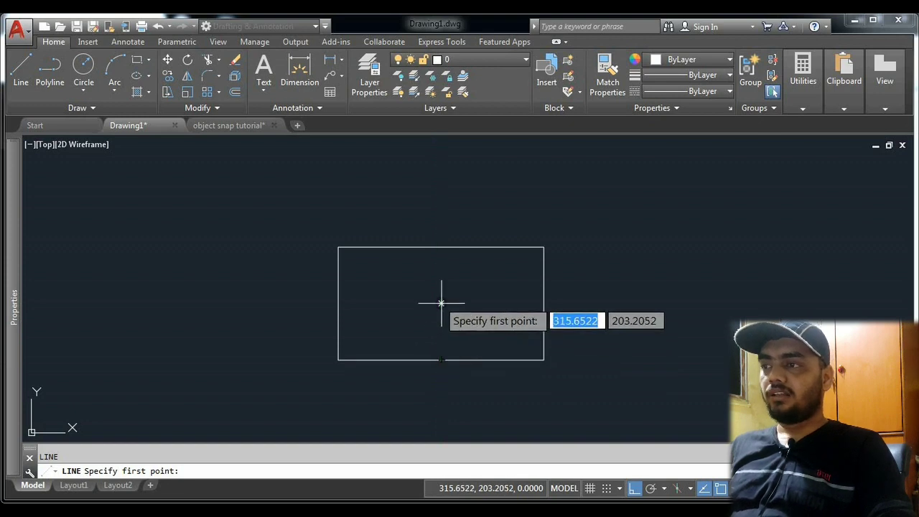
{"action": "left_click", "coordinate": [442, 304]}
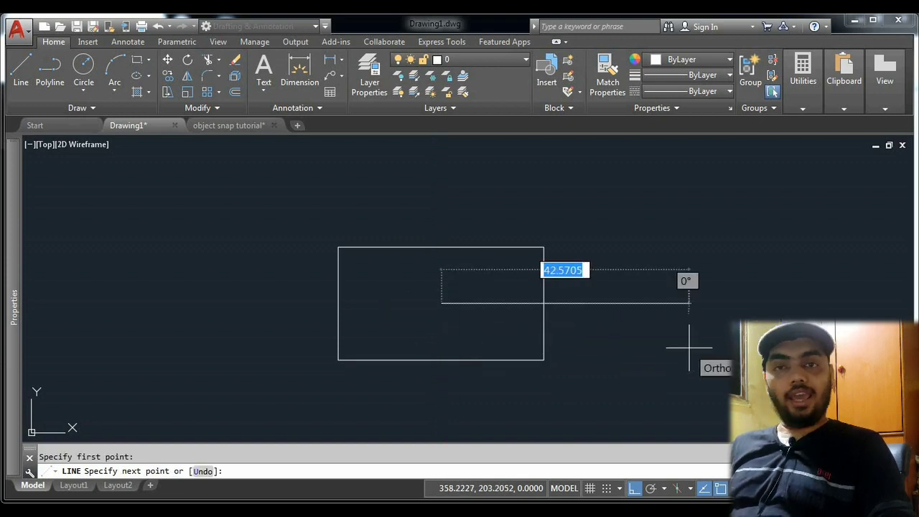
{"action": "key", "text": "Return"}
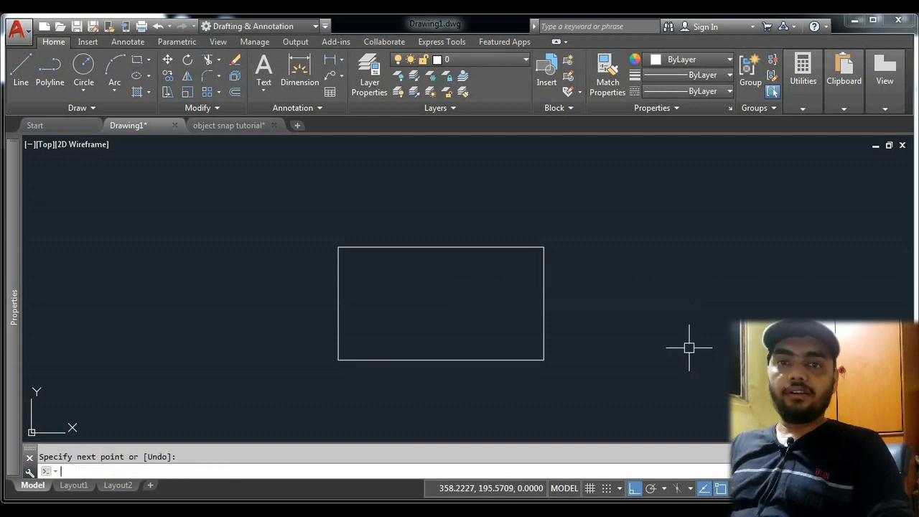
Repeat the LINE command so it waits for a first point over the rectangle
{"action": "key", "text": "Return"}
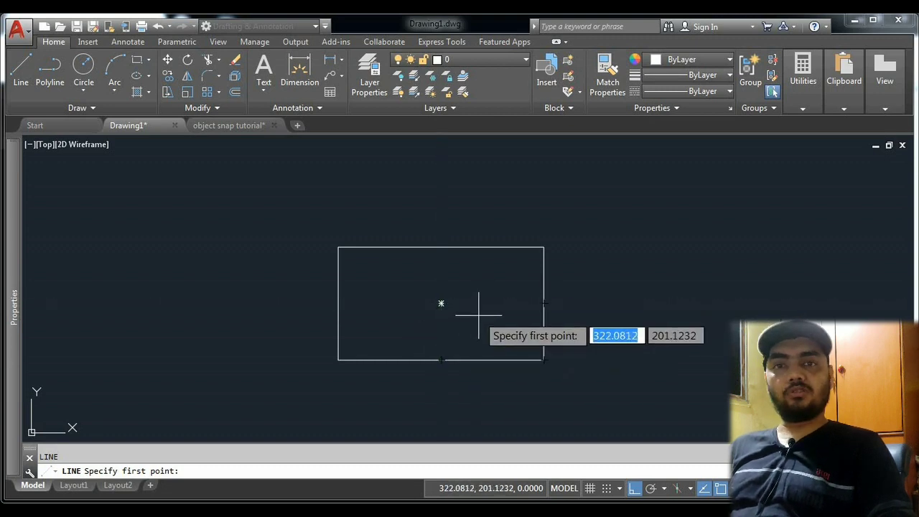
Draw a horizontal line up and to the right of the rectangle
{"action": "scroll", "coordinate": [683, 308], "scroll_direction": "down", "scroll_amount": 2}
{"action": "middle_click_drag", "start_coordinate": [562, 301], "coordinate": [466, 311]}
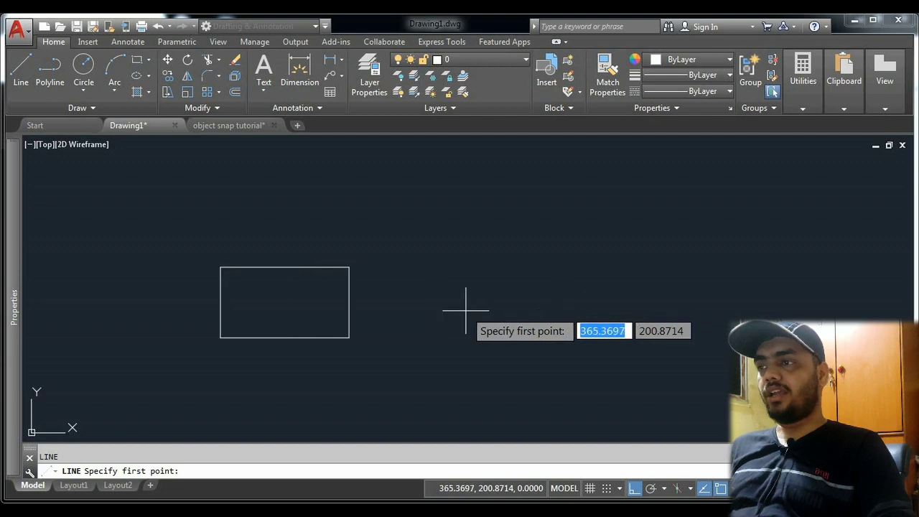
{"action": "left_click", "coordinate": [465, 311]}
{"action": "key", "text": "Return"}
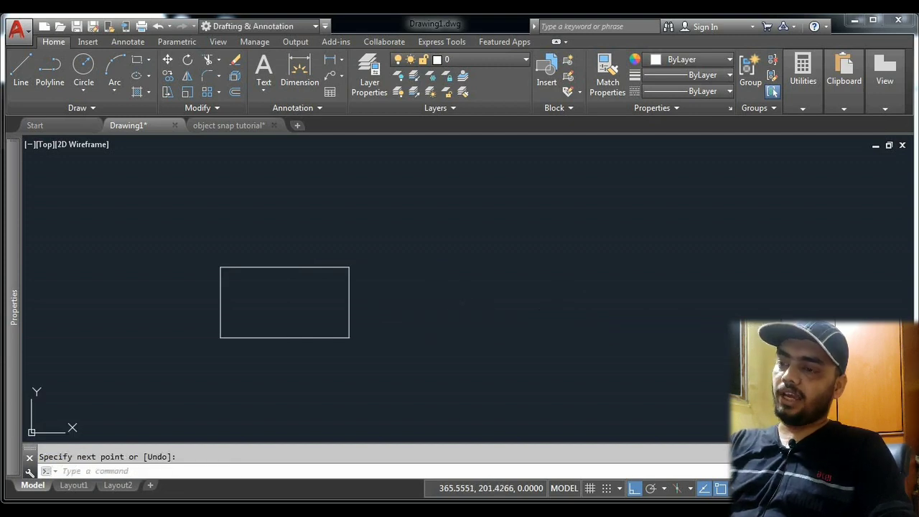
{"action": "key", "text": "Return"}
{"action": "left_click", "coordinate": [471, 222]}
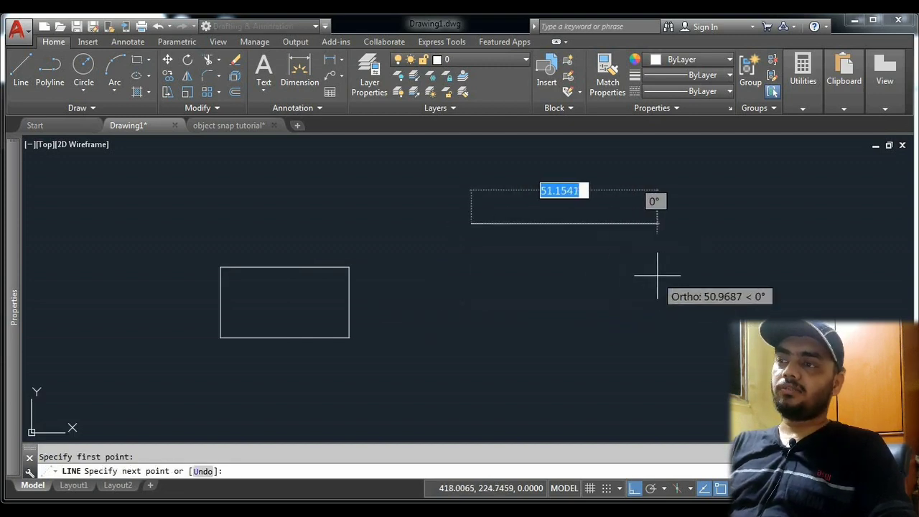
{"action": "left_click", "coordinate": [657, 276]}
{"action": "key", "text": "Return"}
Turn Ortho off with F8 and draw a slanted line below the horizontal one
{"action": "key", "text": "F8"}
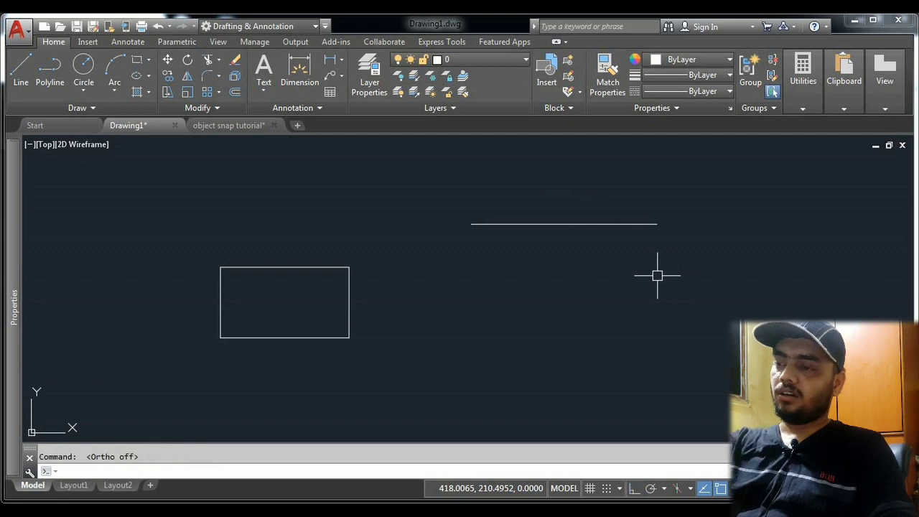
{"action": "key", "text": "Return"}
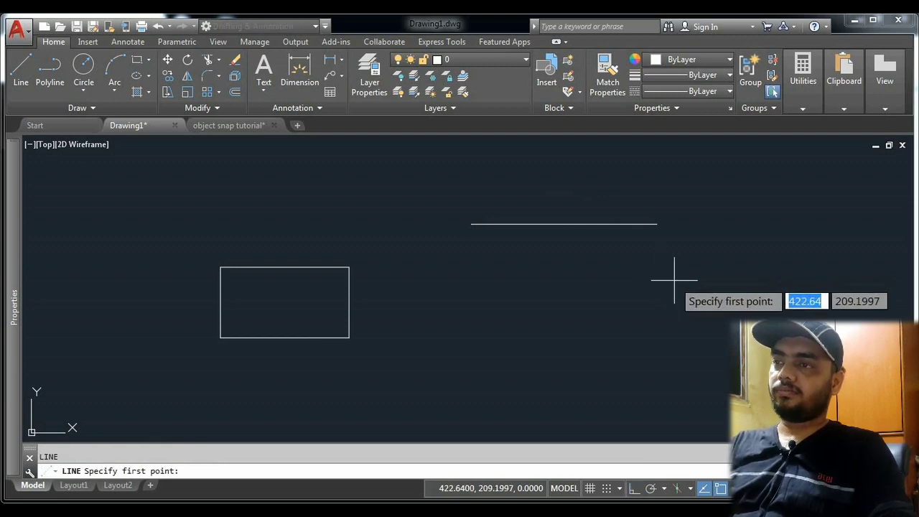
{"action": "left_click", "coordinate": [679, 303]}
{"action": "left_click", "coordinate": [527, 384]}
{"action": "key", "text": "Return"}
{"action": "type", "text": "ex"}
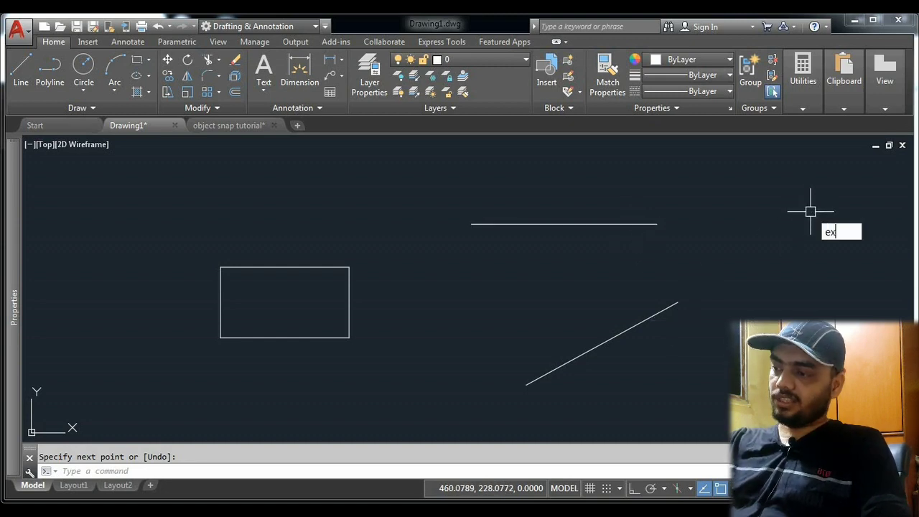
{"action": "key", "text": "Return"}
{"action": "left_click", "coordinate": [679, 247]}
{"action": "left_click", "coordinate": [633, 264]}
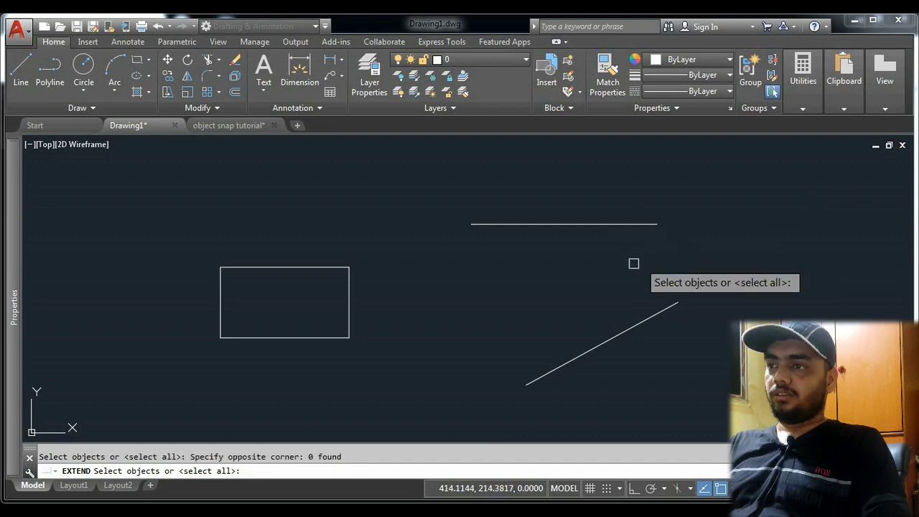
{"action": "left_click", "coordinate": [619, 225]}
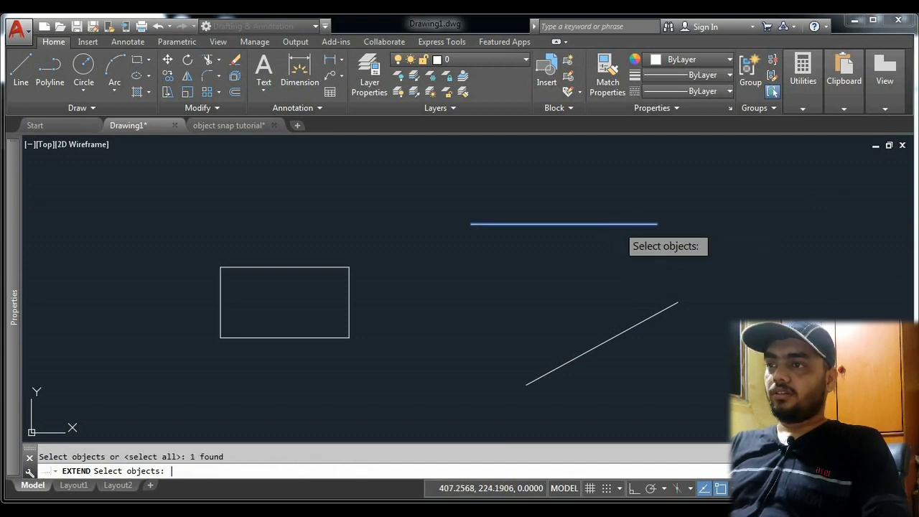
{"action": "key", "text": "Return"}
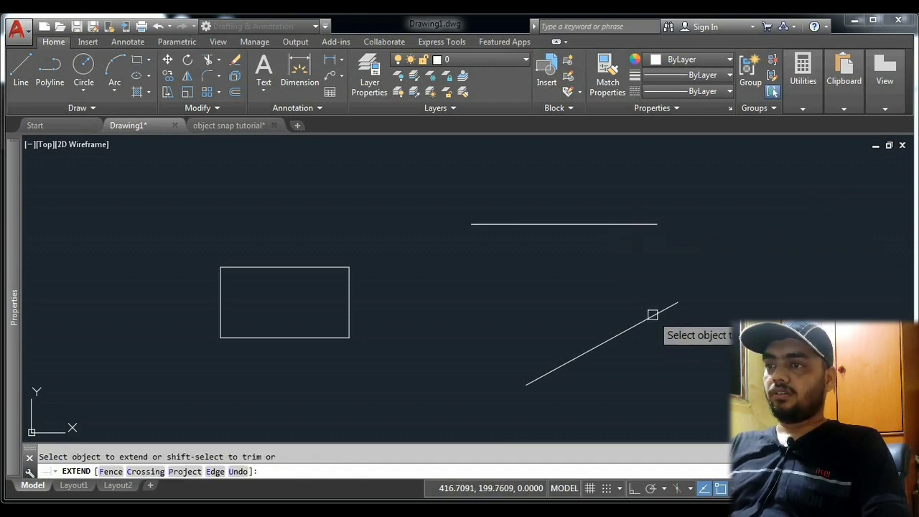
{"action": "key", "text": "Return"}
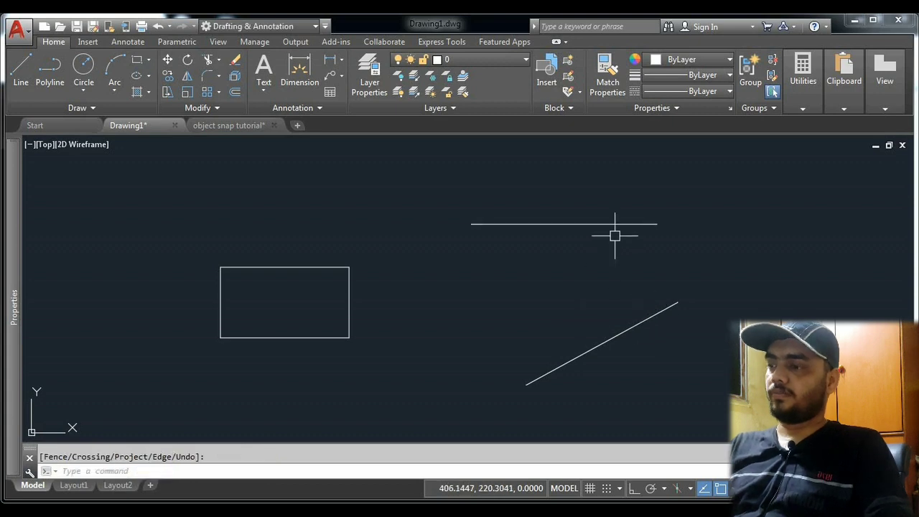
{"action": "left_click", "coordinate": [639, 225]}
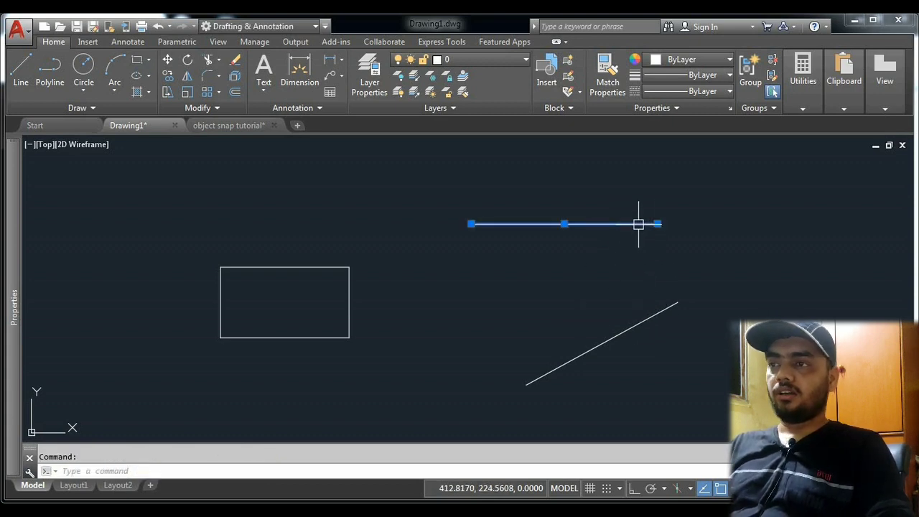
{"action": "left_click", "coordinate": [658, 225]}
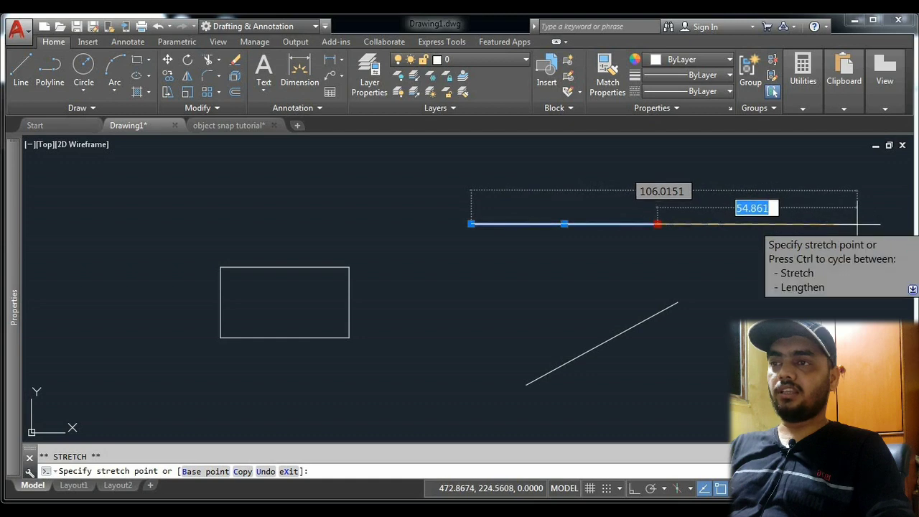
{"action": "key", "text": "F8"}
{"action": "left_click", "coordinate": [857, 224]}
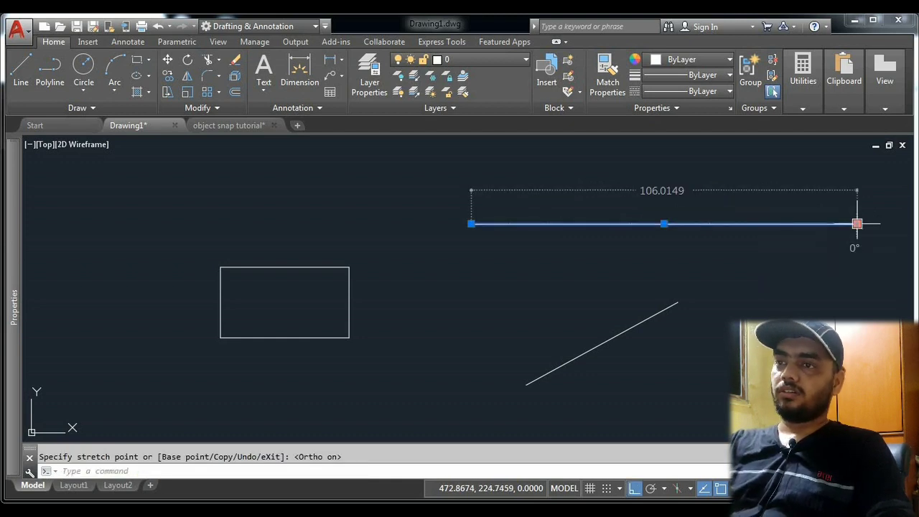
{"action": "left_click", "coordinate": [857, 224]}
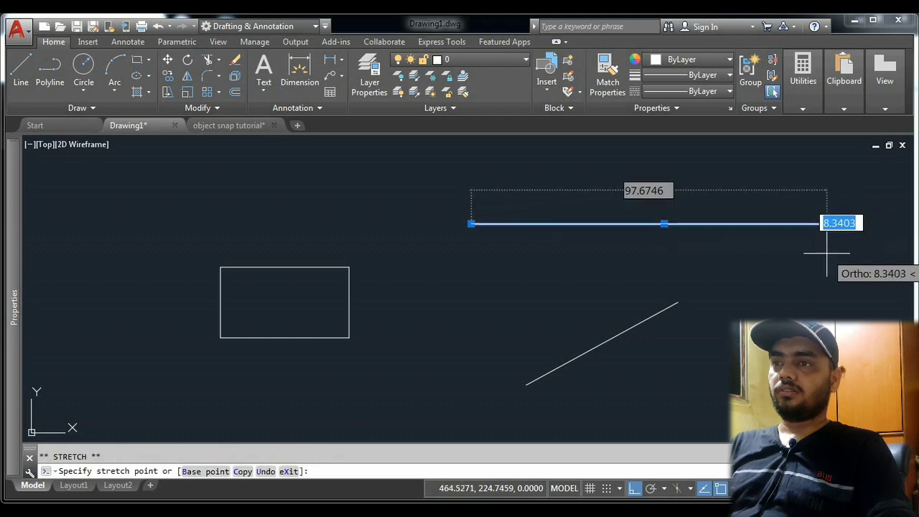
{"action": "left_click", "coordinate": [827, 253]}
{"action": "type", "text": "ex"}
{"action": "key", "text": "Return"}
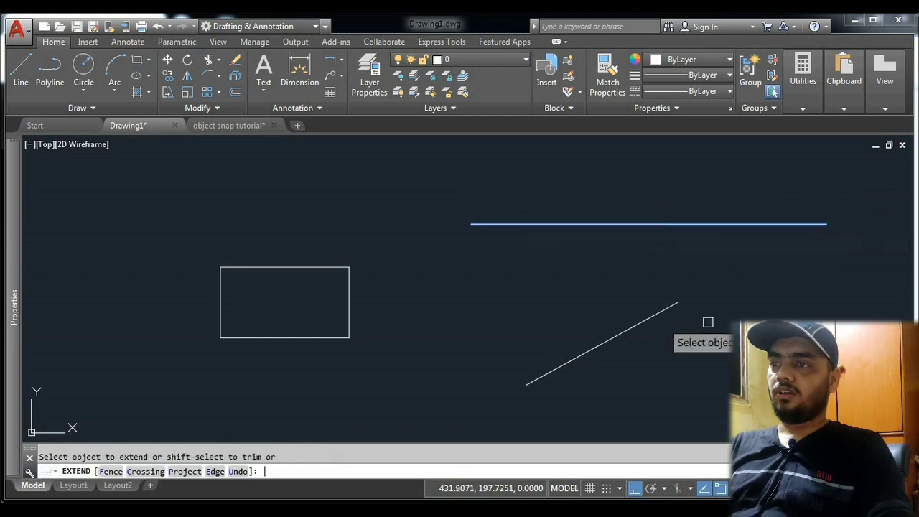
{"action": "key", "text": "Escape"}
{"action": "left_click", "coordinate": [647, 312]}
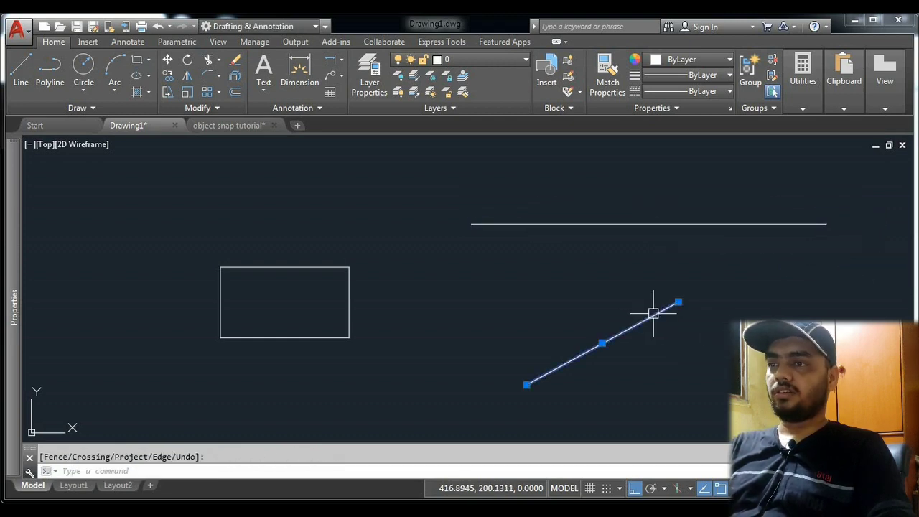
{"action": "left_click", "coordinate": [677, 302]}
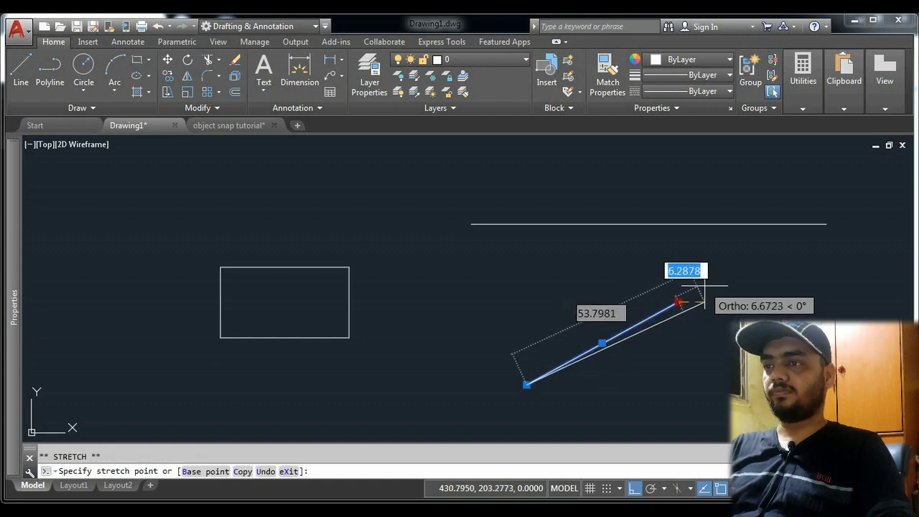
{"action": "key", "text": "F8"}
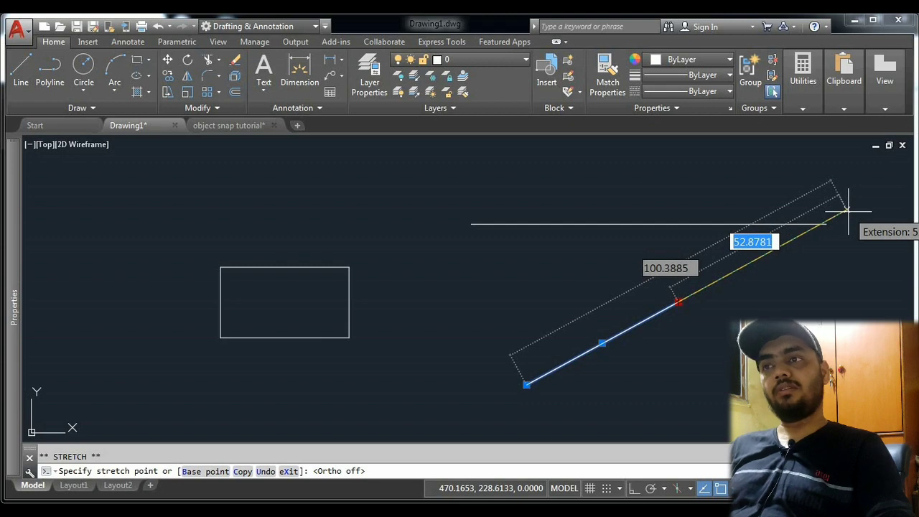
{"action": "left_click", "coordinate": [848, 210]}
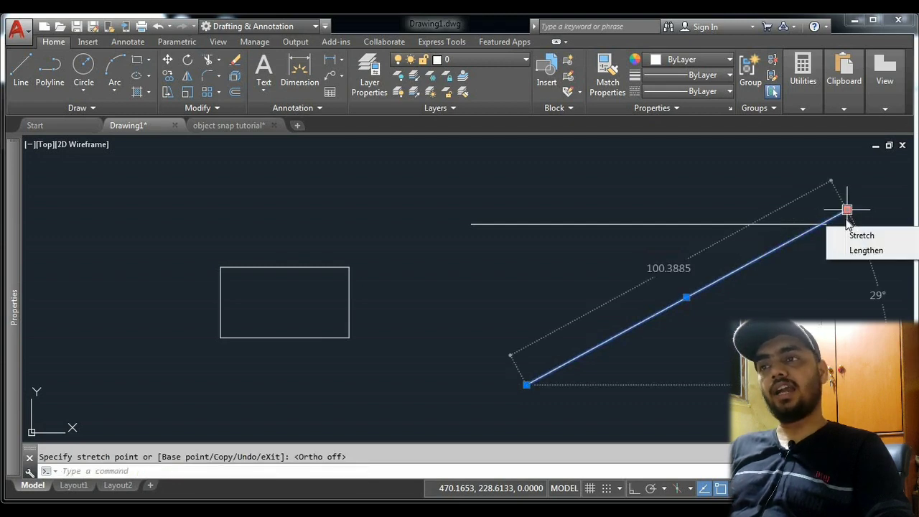
{"action": "key", "text": "Escape"}
{"action": "type", "text": "ex"}
{"action": "key", "text": "Return"}
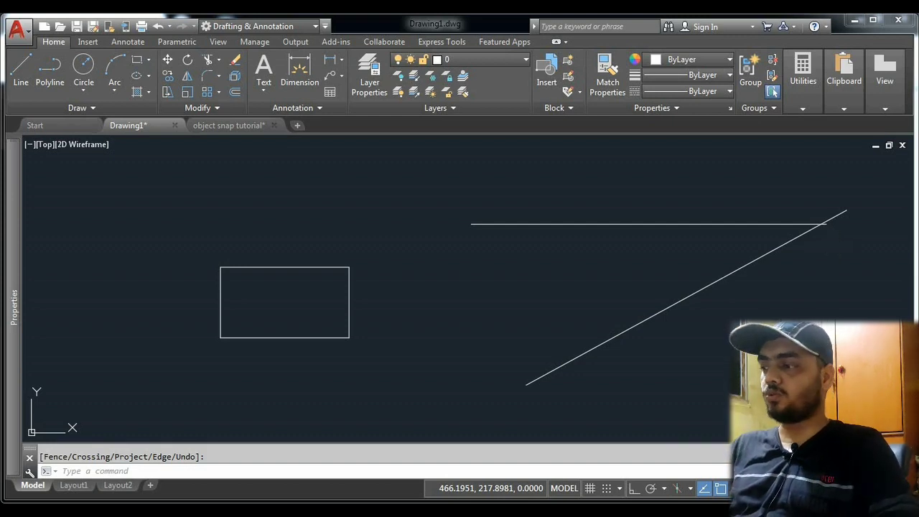
{"action": "key", "text": "Escape"}
{"action": "key", "text": "ctrl+z"}
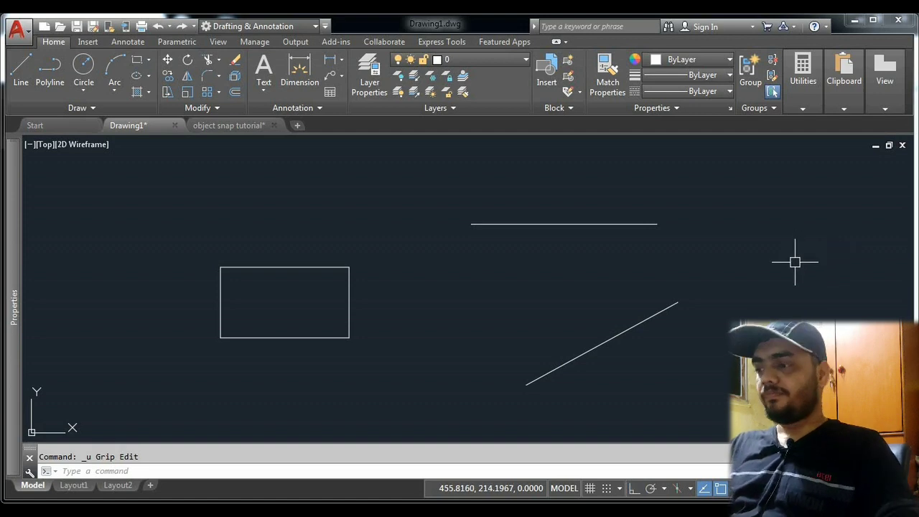
{"action": "type", "text": "l"}
{"action": "key", "text": "Return"}
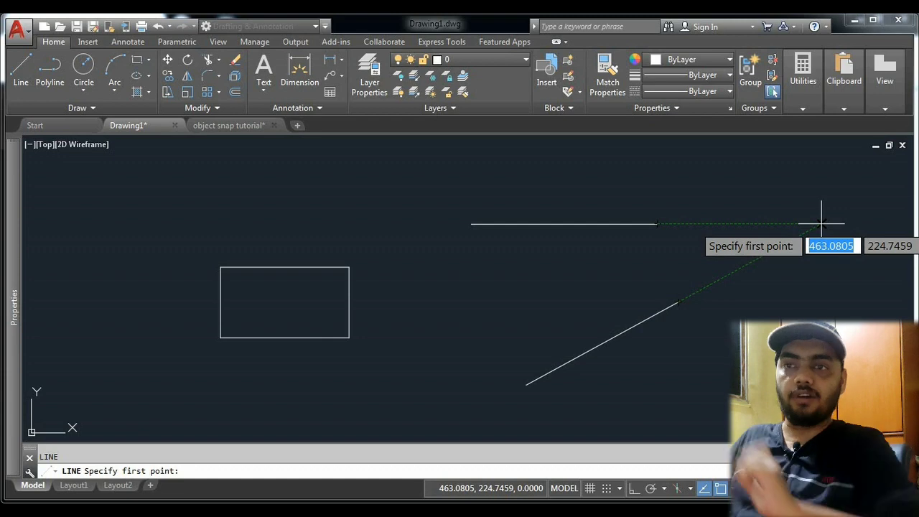
{"action": "left_click", "coordinate": [823, 224]}
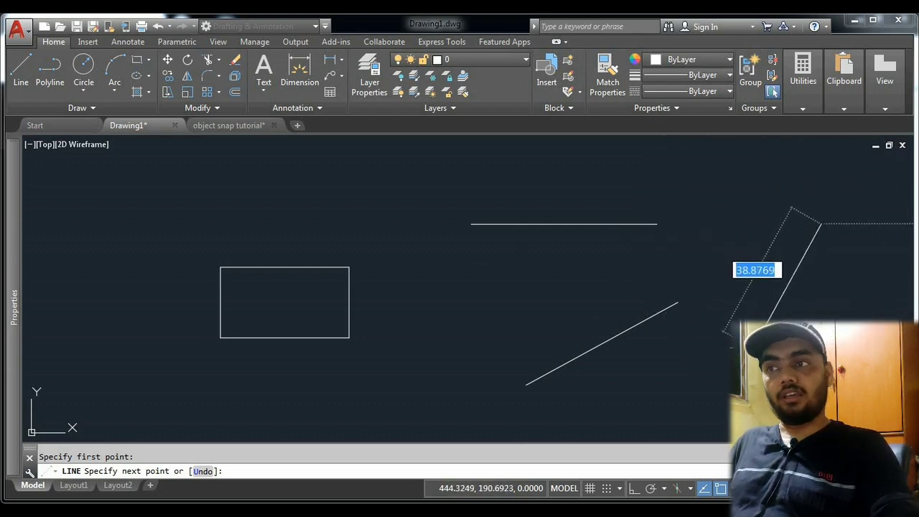
{"action": "key", "text": "Return"}
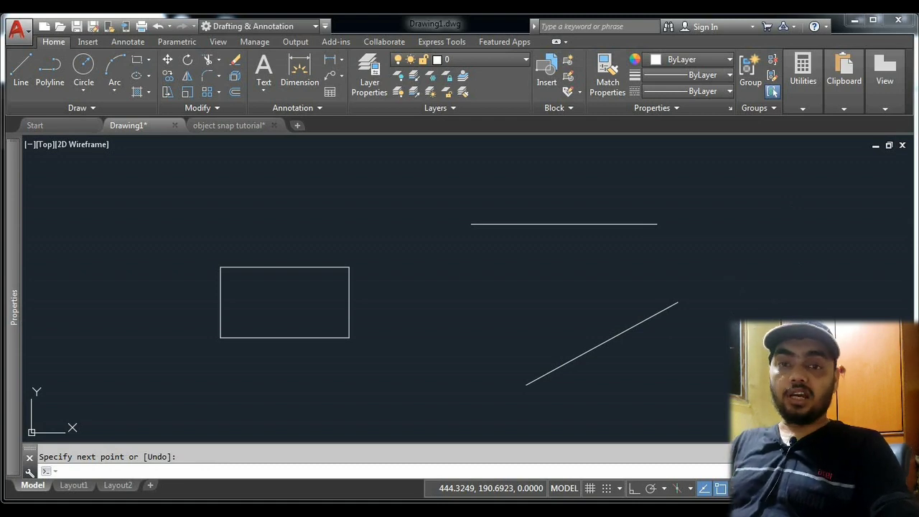
{"action": "key", "text": "Return"}
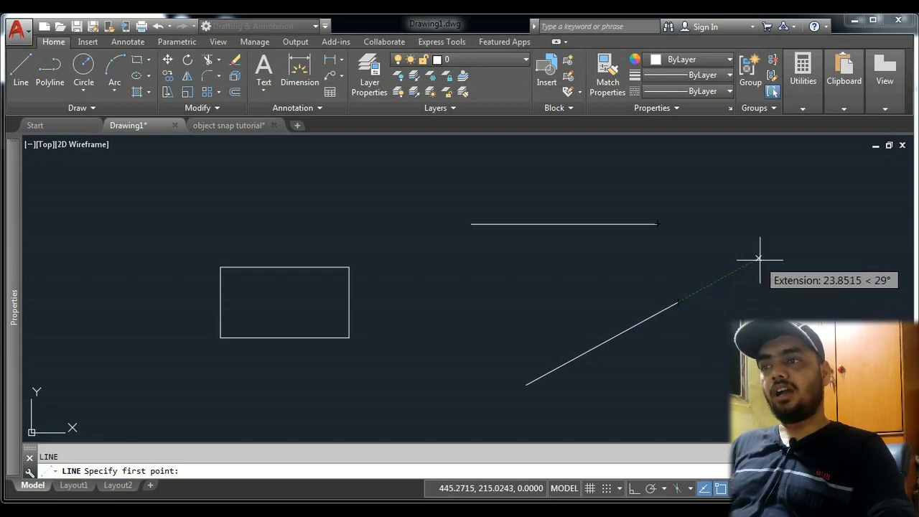
{"action": "left_click", "coordinate": [813, 225]}
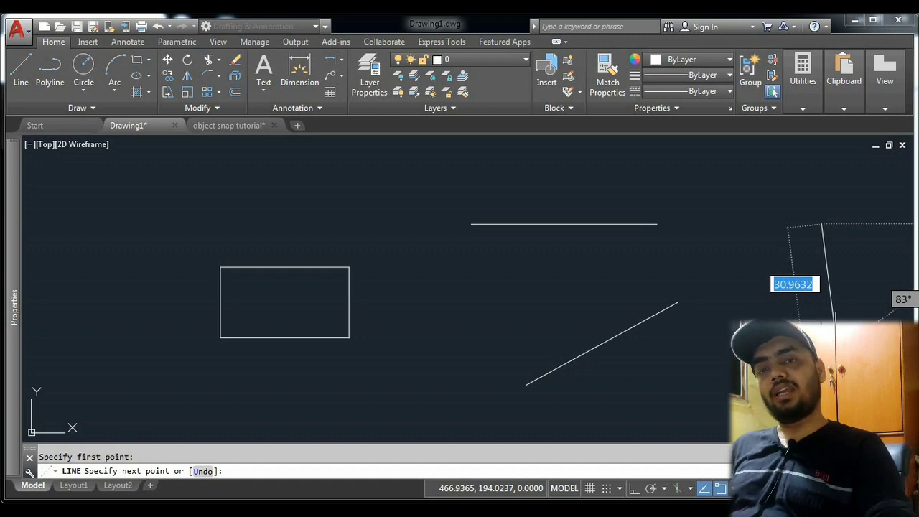
{"action": "left_click", "coordinate": [834, 325]}
{"action": "key", "text": "Return"}
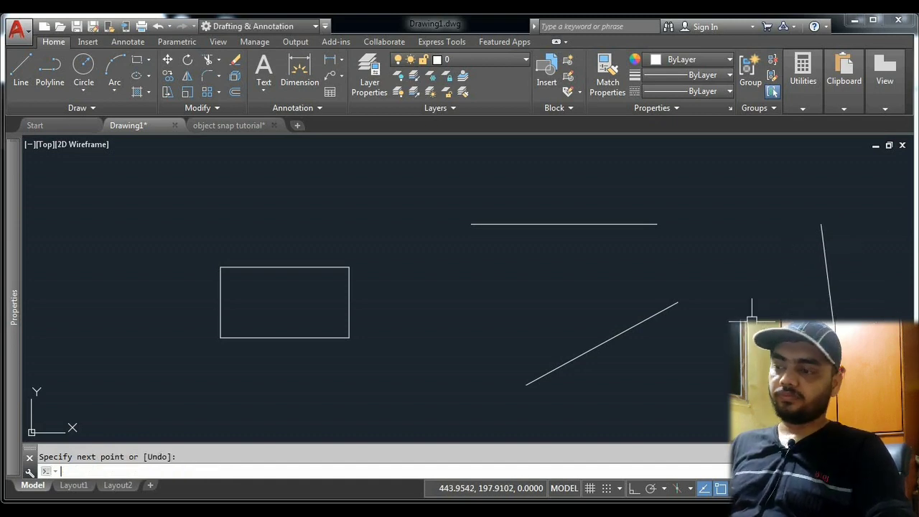
{"action": "left_click_drag", "start_coordinate": [841, 338], "coordinate": [796, 308]}
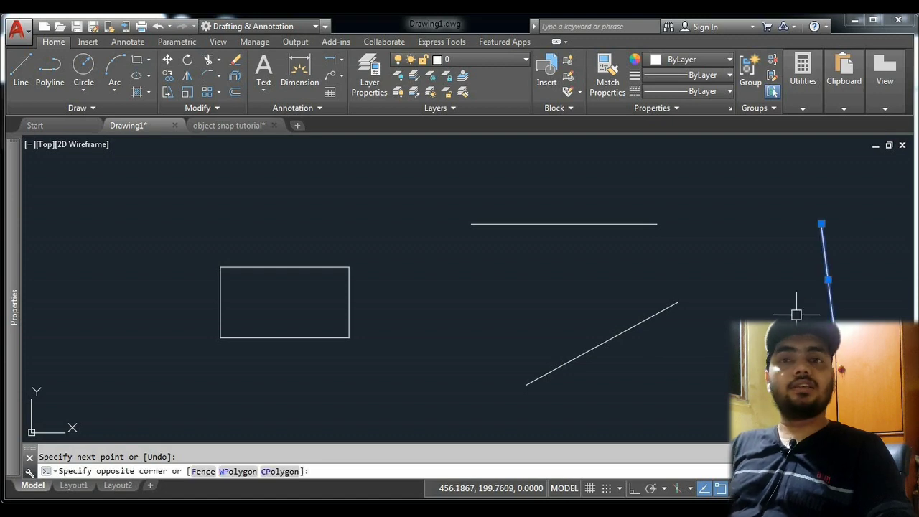
{"action": "key", "text": "Delete"}
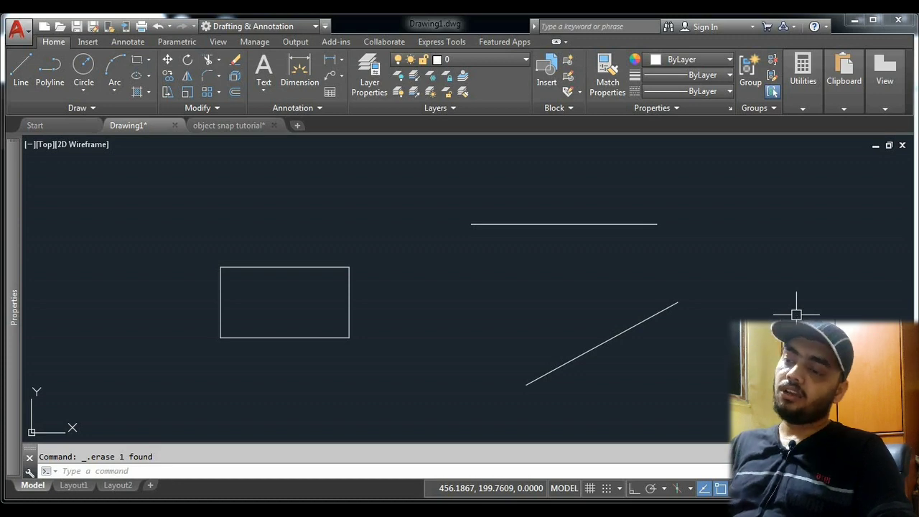
Draw a line chain tracked 5 units from the rectangle corner, starting with a 50-unit segment
{"action": "type", "text": "l"}
{"action": "key", "text": "Return"}
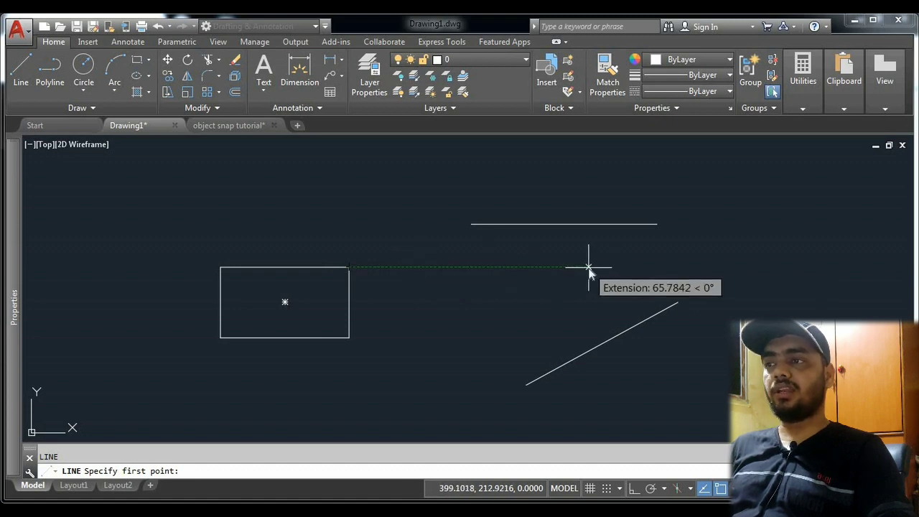
{"action": "type", "text": "5"}
{"action": "key", "text": "Return"}
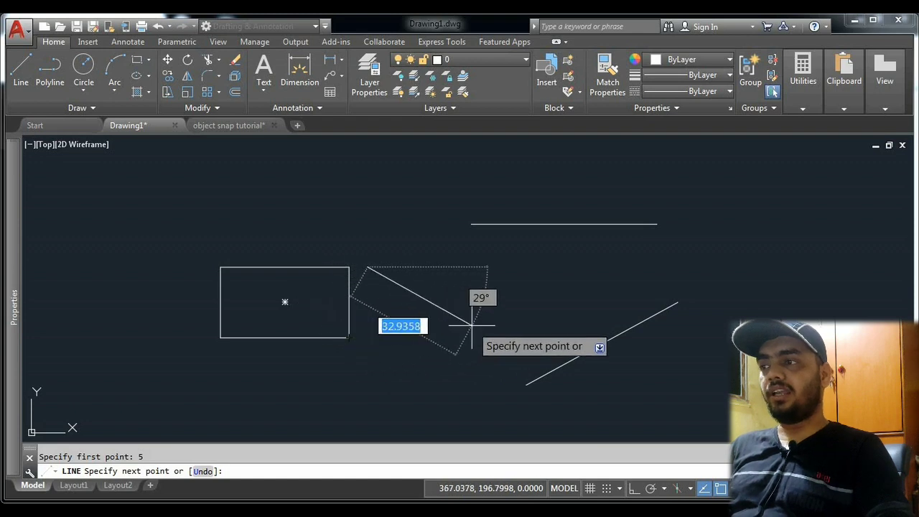
{"action": "type", "text": "50"}
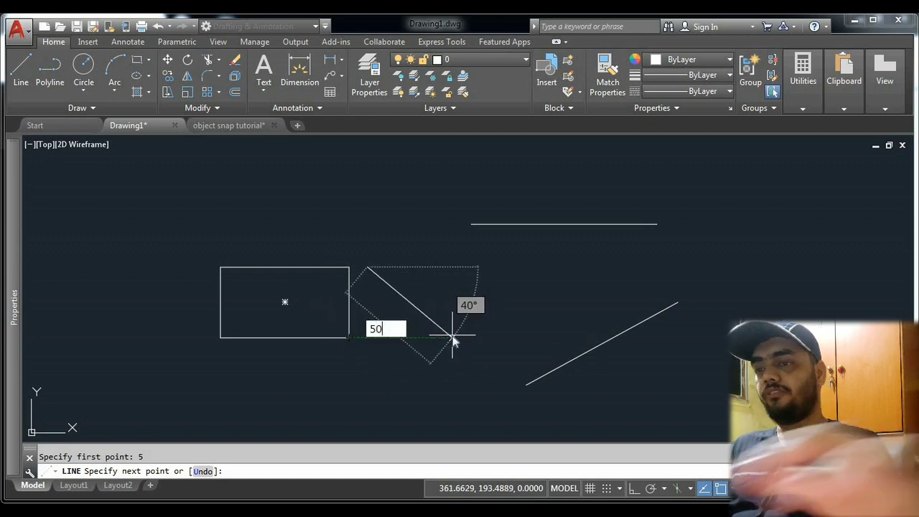
{"action": "key", "text": "Return"}
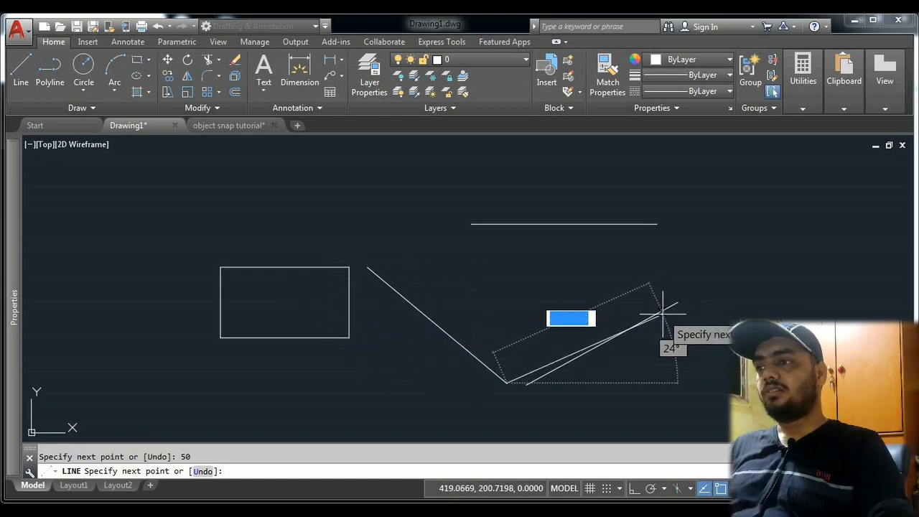
{"action": "key", "text": "BackSpace"}
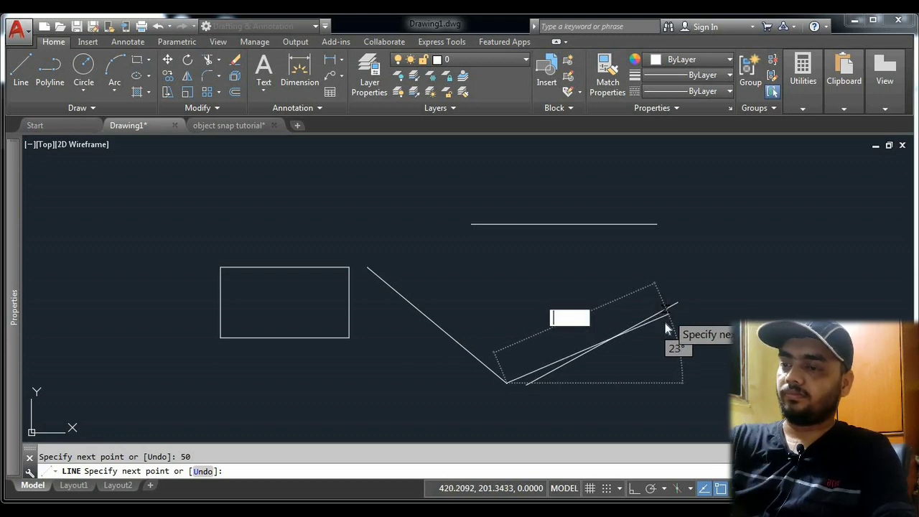
{"action": "left_click", "coordinate": [595, 324]}
{"action": "left_click", "coordinate": [515, 295]}
{"action": "key", "text": "Return"}
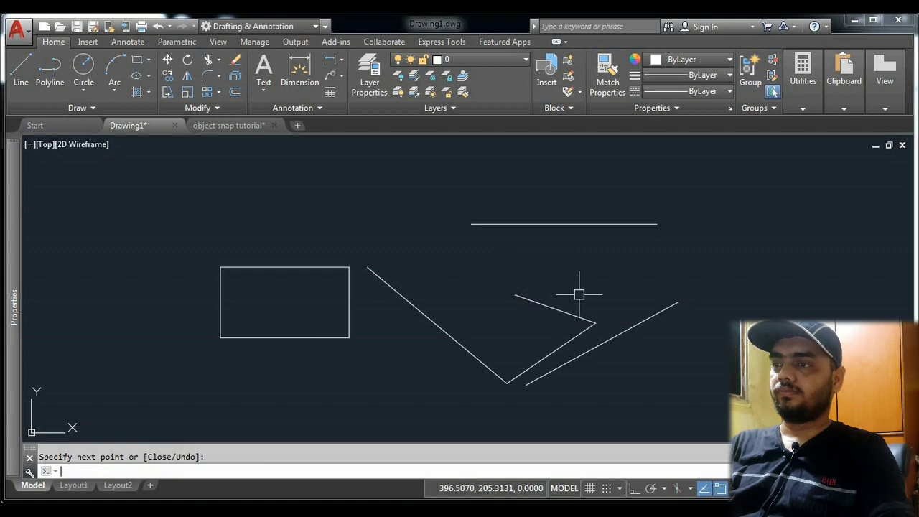
Crossing-select every line except the rectangle and delete them
{"action": "left_click", "coordinate": [607, 385]}
{"action": "left_click", "coordinate": [429, 205]}
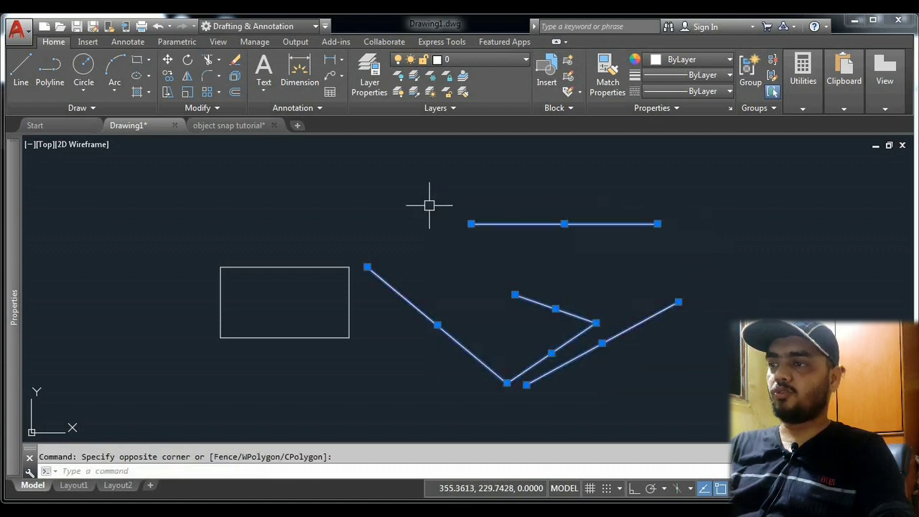
{"action": "key", "text": "Delete"}
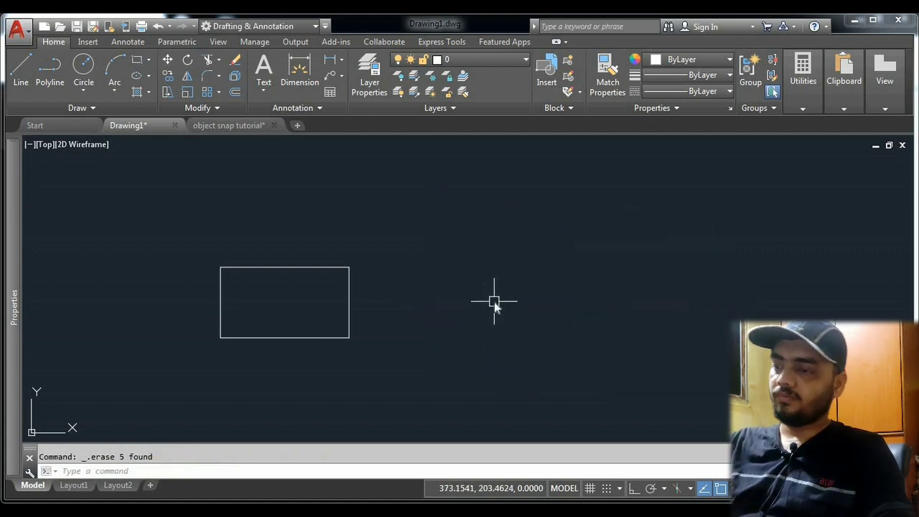
Start a line 5 units right of the top-right corner, running 80 across and 40 down
{"action": "key", "text": "Return"}
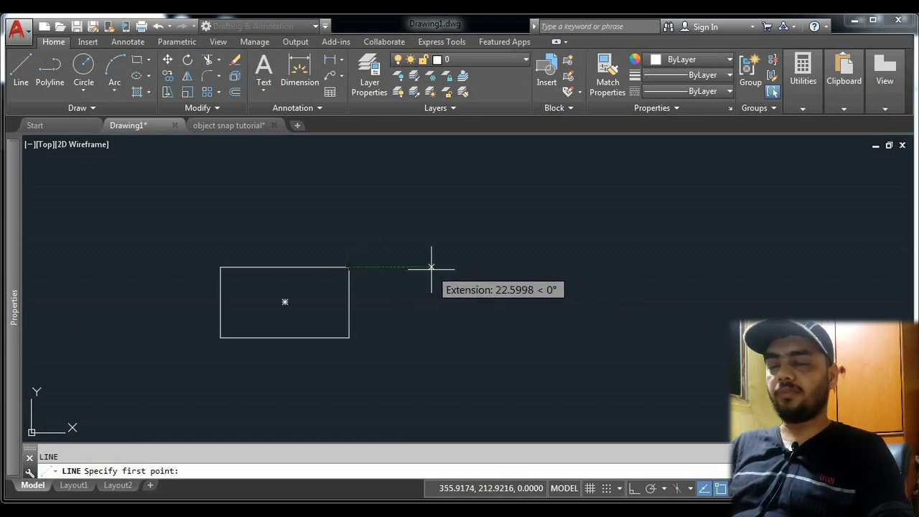
{"action": "type", "text": "5"}
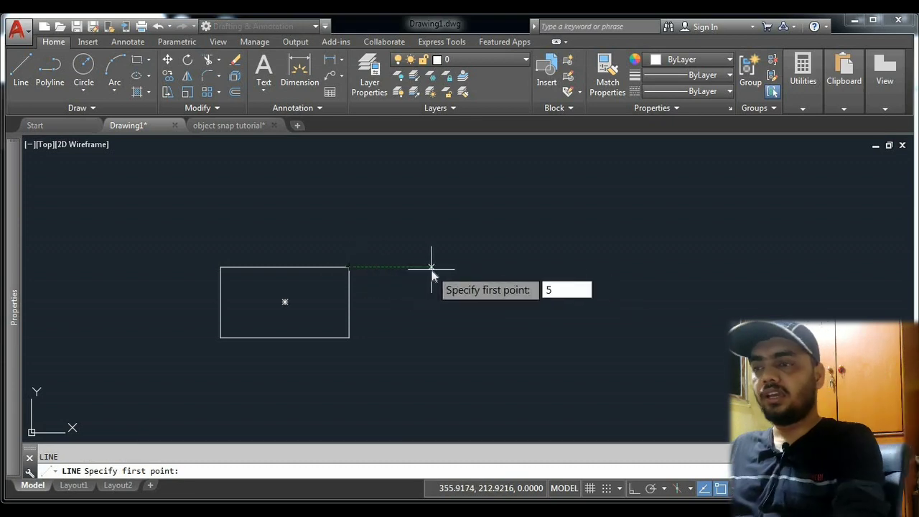
{"action": "key", "text": "Return"}
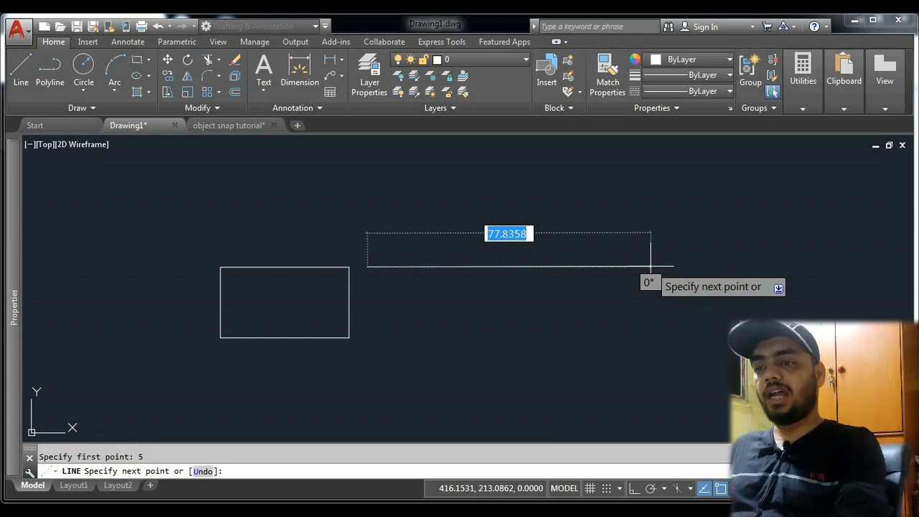
{"action": "type", "text": "80"}
{"action": "key", "text": "Return"}
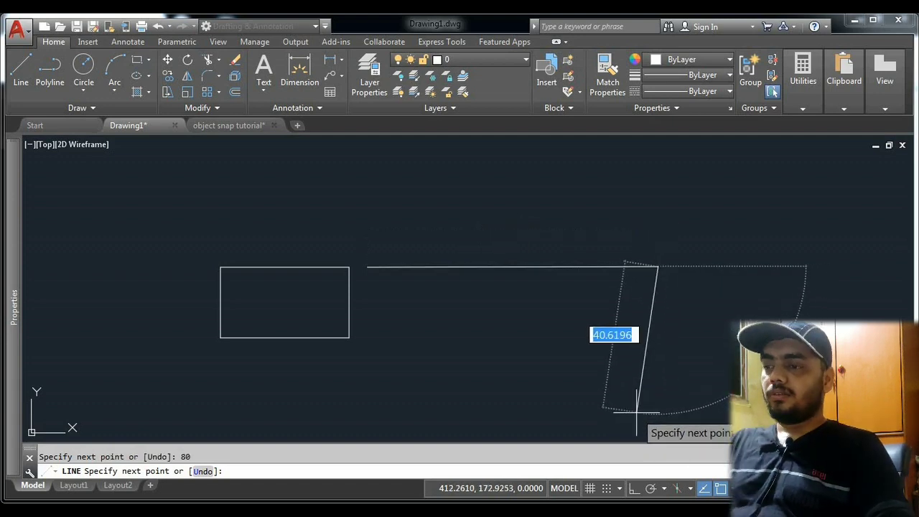
{"action": "key", "text": "F8"}
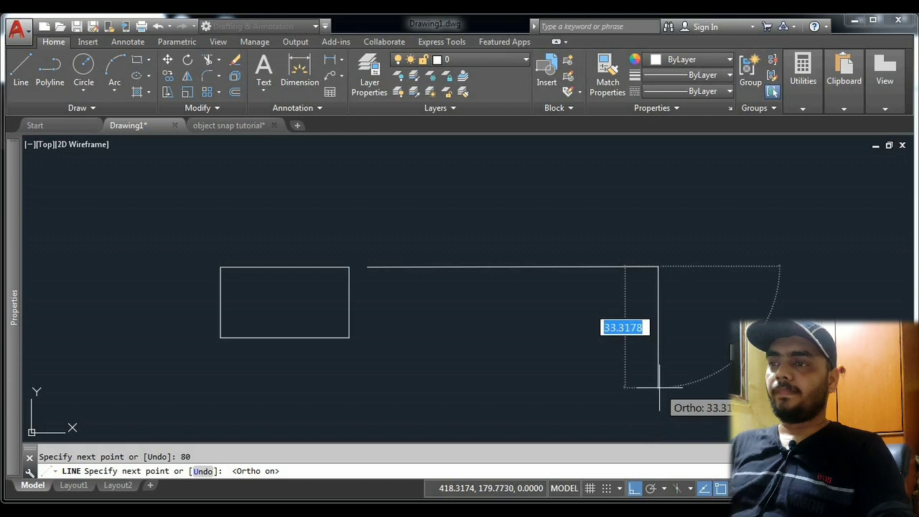
{"action": "type", "text": "40"}
{"action": "key", "text": "Return"}
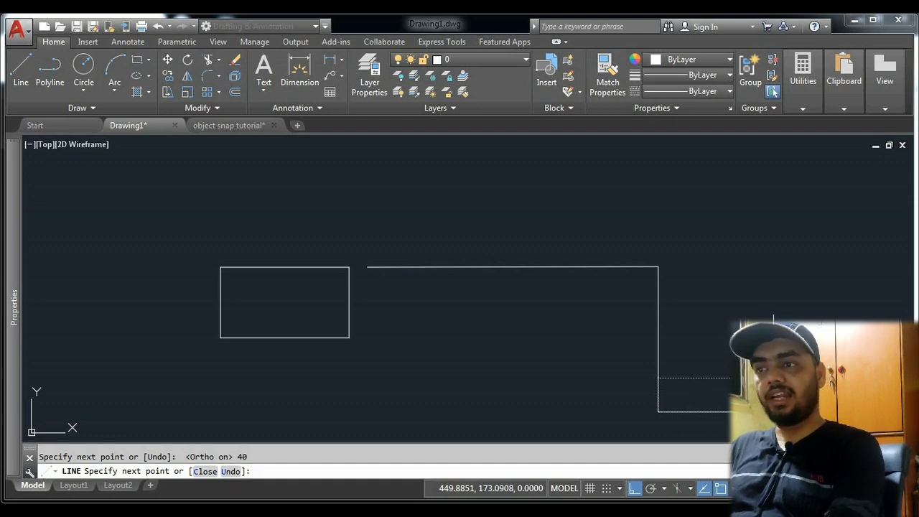
Finish the chain with a 40-unit segment at 20°
{"action": "type", "text": "<20"}
{"action": "key", "text": "Return"}
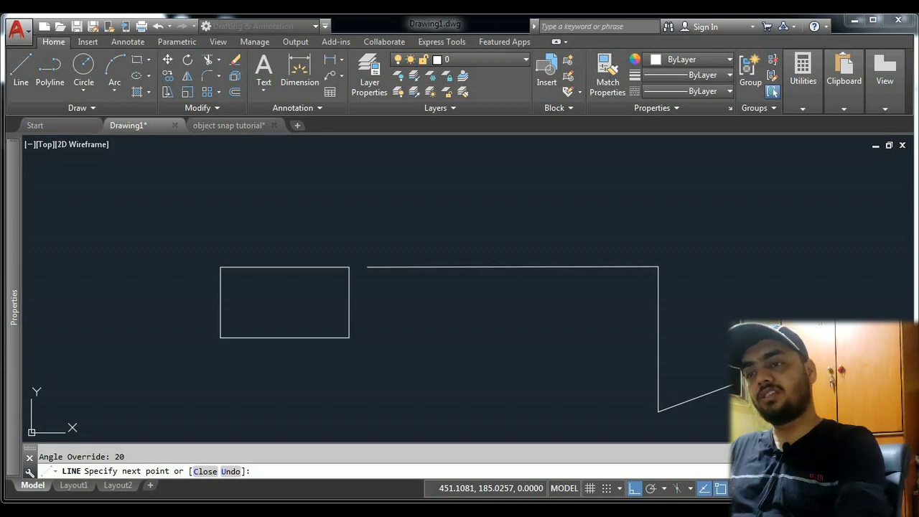
{"action": "type", "text": "40"}
{"action": "key", "text": "Return"}
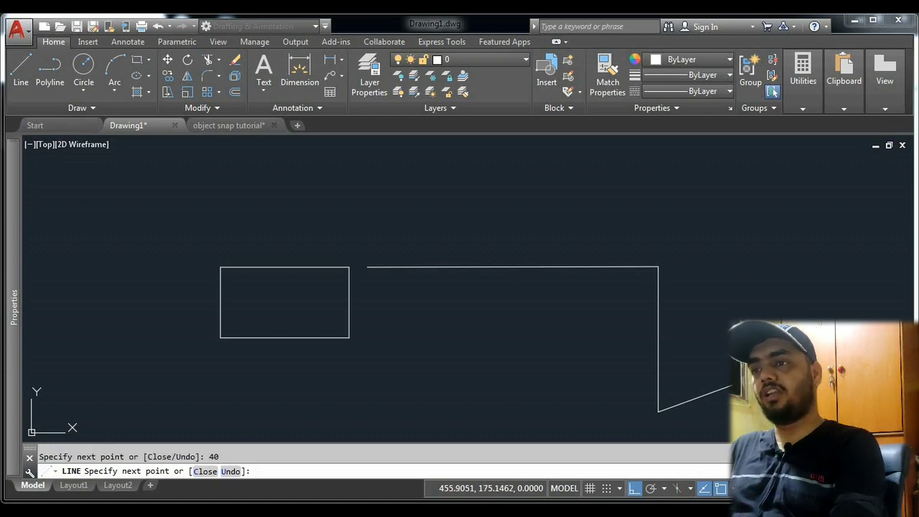
{"action": "key", "text": "Return"}
{"action": "middle_click_drag", "start_coordinate": [784, 401], "coordinate": [496, 287]}
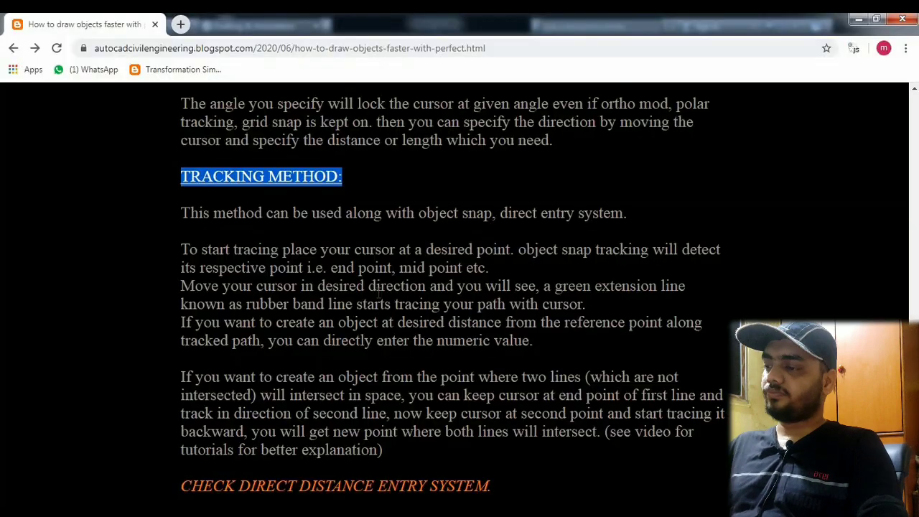
Scroll through the Tracking Method text and Tutorials 1–4 down to the comments
{"action": "scroll", "coordinate": [505, 268], "scroll_direction": "down", "scroll_amount": 3}
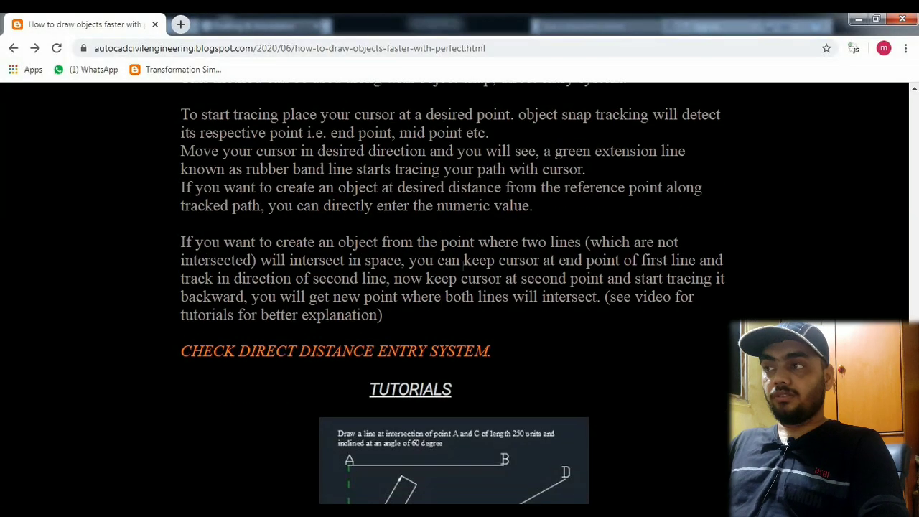
{"action": "scroll", "coordinate": [385, 251], "scroll_direction": "up", "scroll_amount": 3}
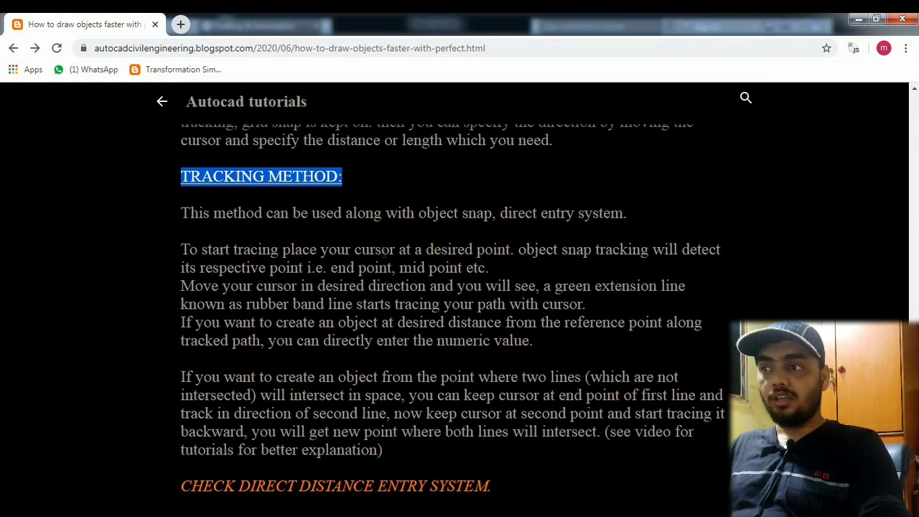
{"action": "scroll", "coordinate": [384, 252], "scroll_direction": "down", "scroll_amount": 3}
{"action": "scroll", "coordinate": [384, 252], "scroll_direction": "down", "scroll_amount": 3}
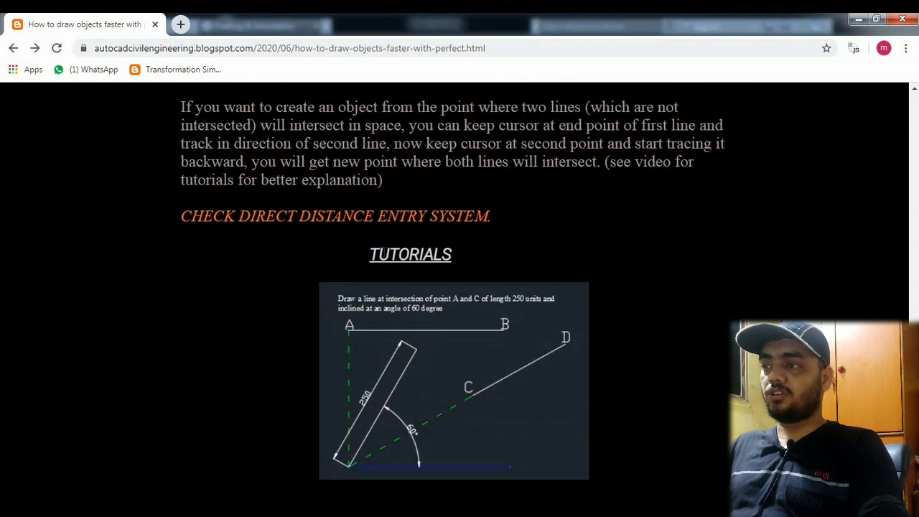
{"action": "scroll", "coordinate": [385, 260], "scroll_direction": "down", "scroll_amount": 1}
{"action": "scroll", "coordinate": [384, 260], "scroll_direction": "down", "scroll_amount": 1}
{"action": "scroll", "coordinate": [384, 260], "scroll_direction": "down", "scroll_amount": 2}
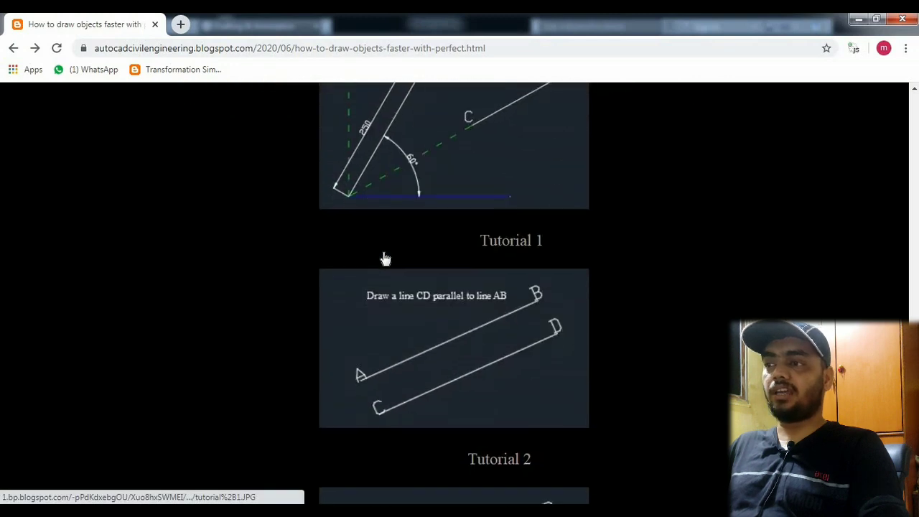
{"action": "scroll", "coordinate": [385, 259], "scroll_direction": "down", "scroll_amount": 3}
{"action": "scroll", "coordinate": [385, 258], "scroll_direction": "down", "scroll_amount": 3}
{"action": "scroll", "coordinate": [385, 258], "scroll_direction": "down", "scroll_amount": 2}
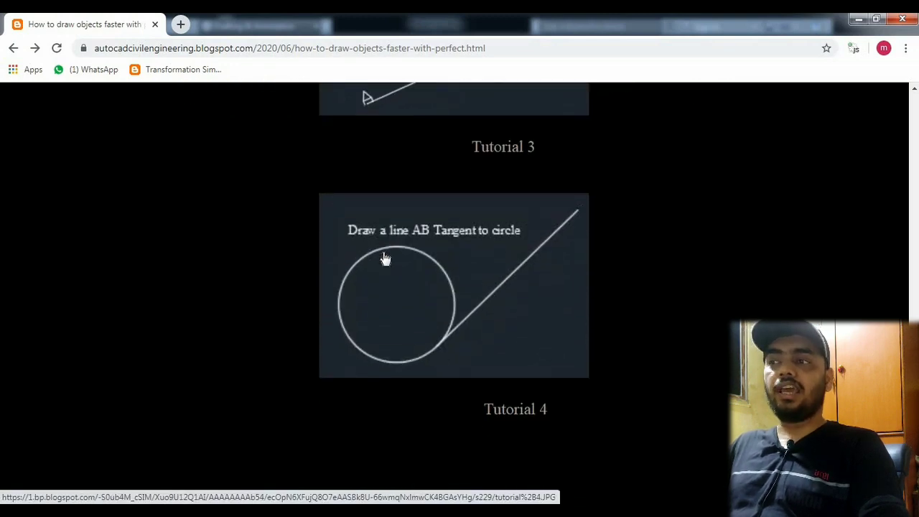
{"action": "scroll", "coordinate": [385, 259], "scroll_direction": "down", "scroll_amount": 3}
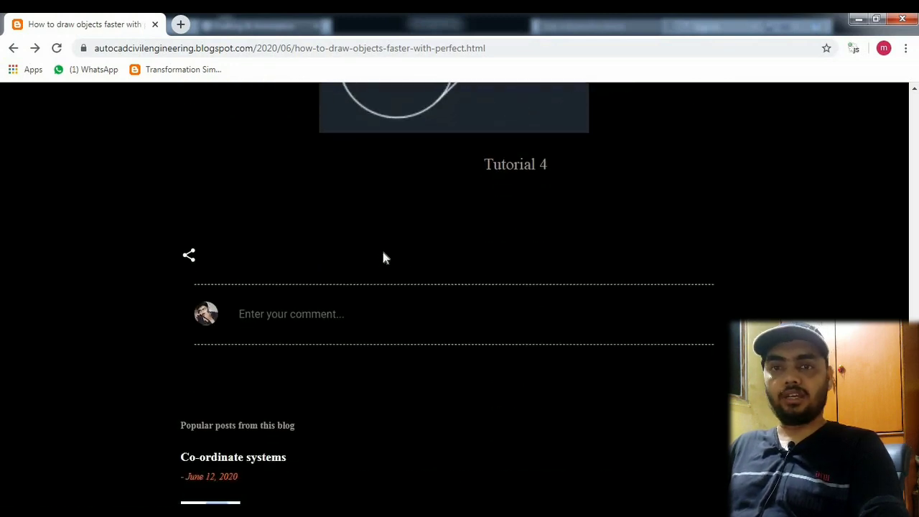